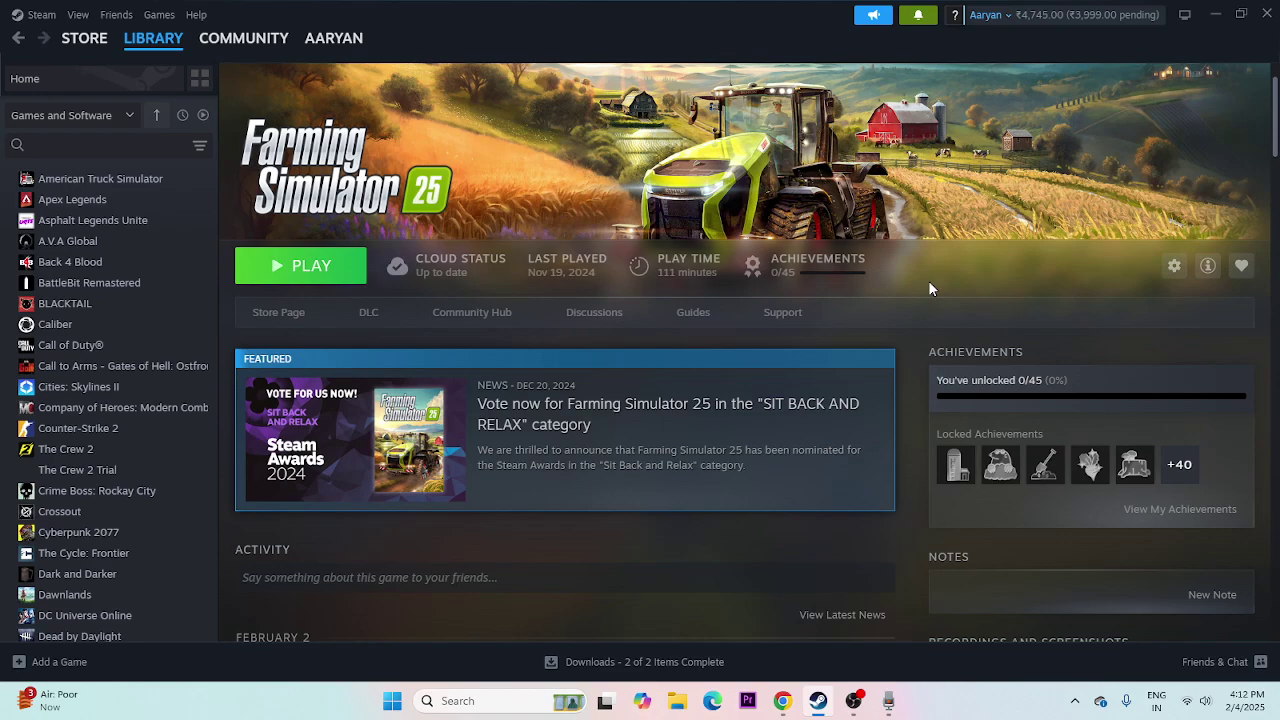
left_click(393, 703)
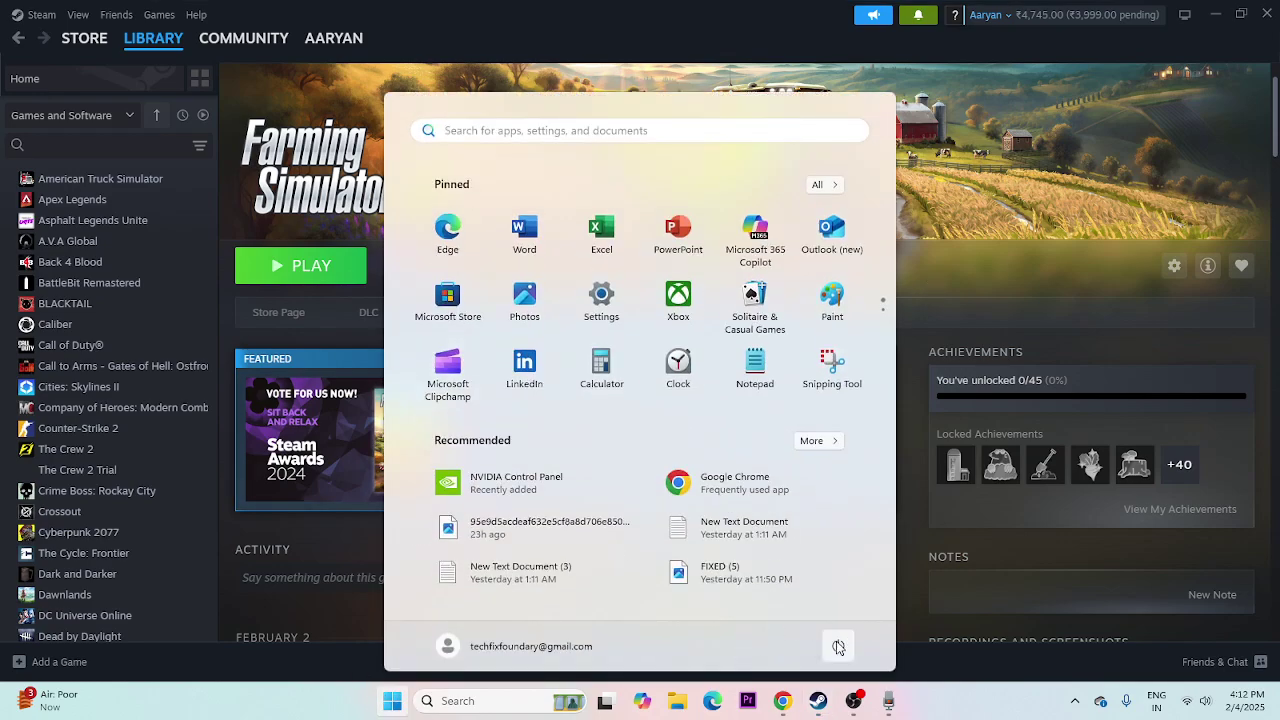
left_click(838, 647)
left_click(953, 708)
left_click(953, 708)
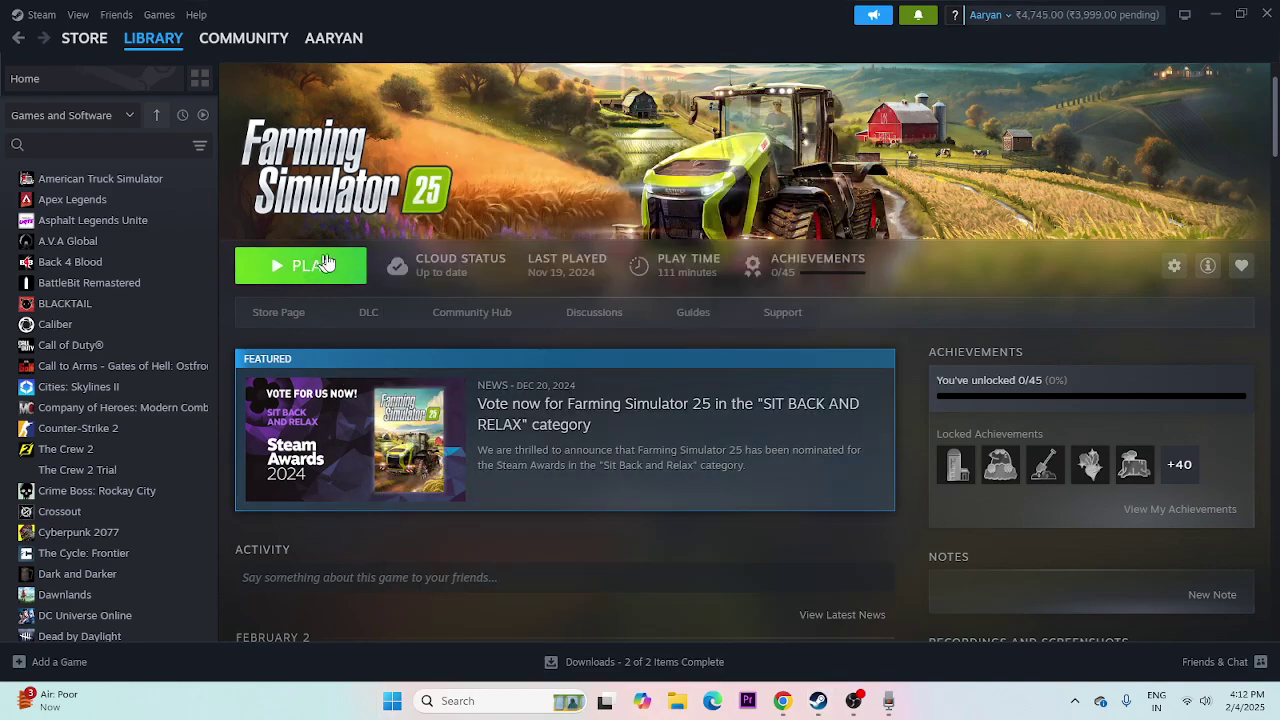
Check which drive Farming Simulator 25 is installed on in its installed-files properties, and close the Steam window.
scroll(140, 355, "down", 6)
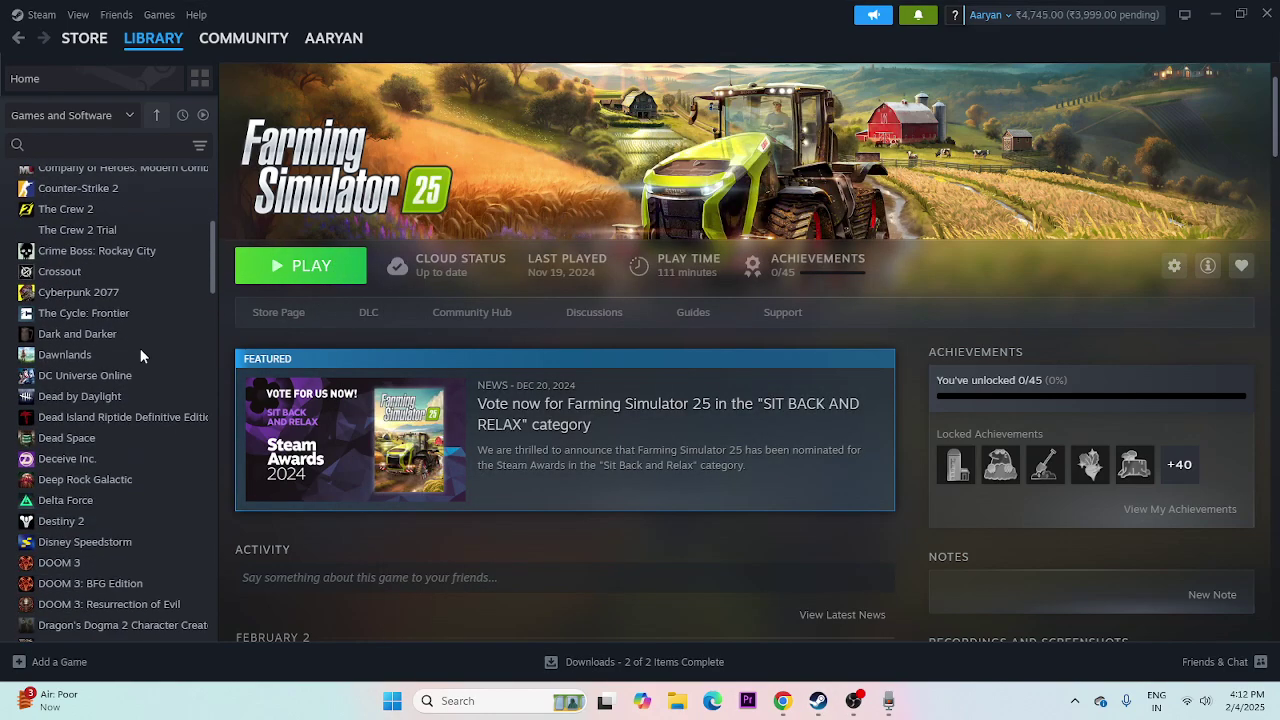
scroll(149, 342, "down", 2)
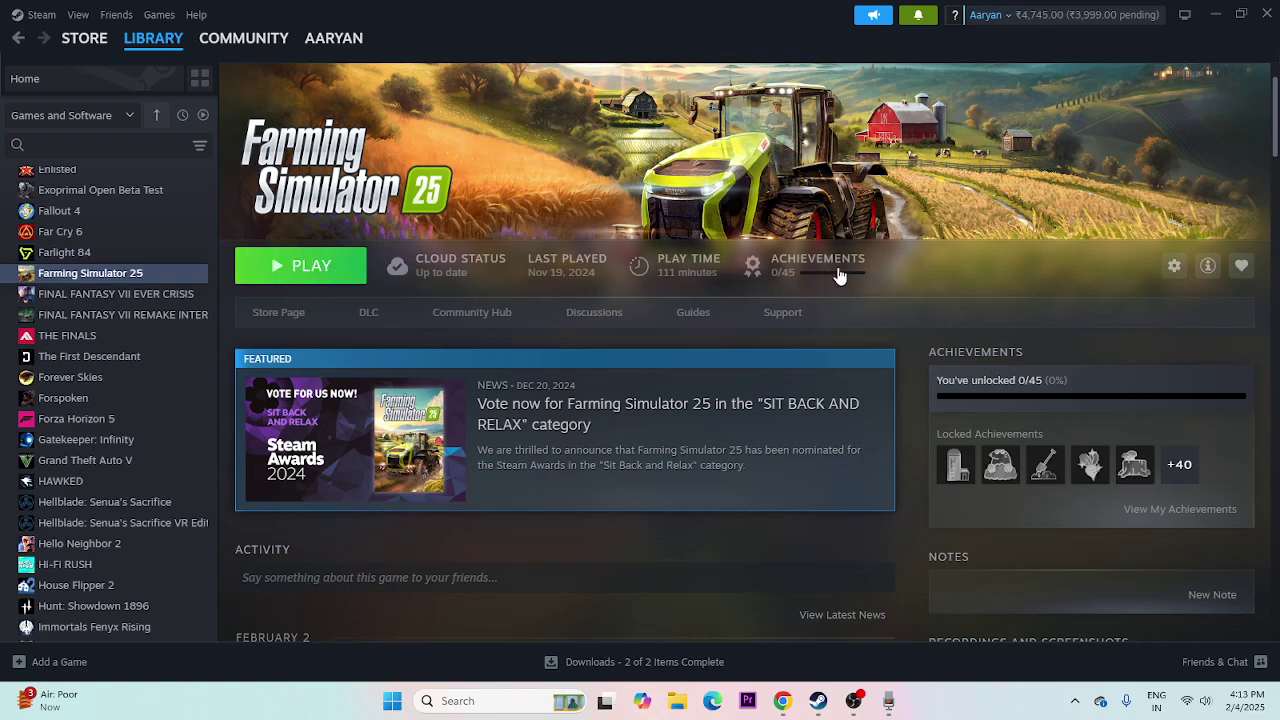
right_click(71, 279)
mouse_move(115, 369)
left_click(114, 395)
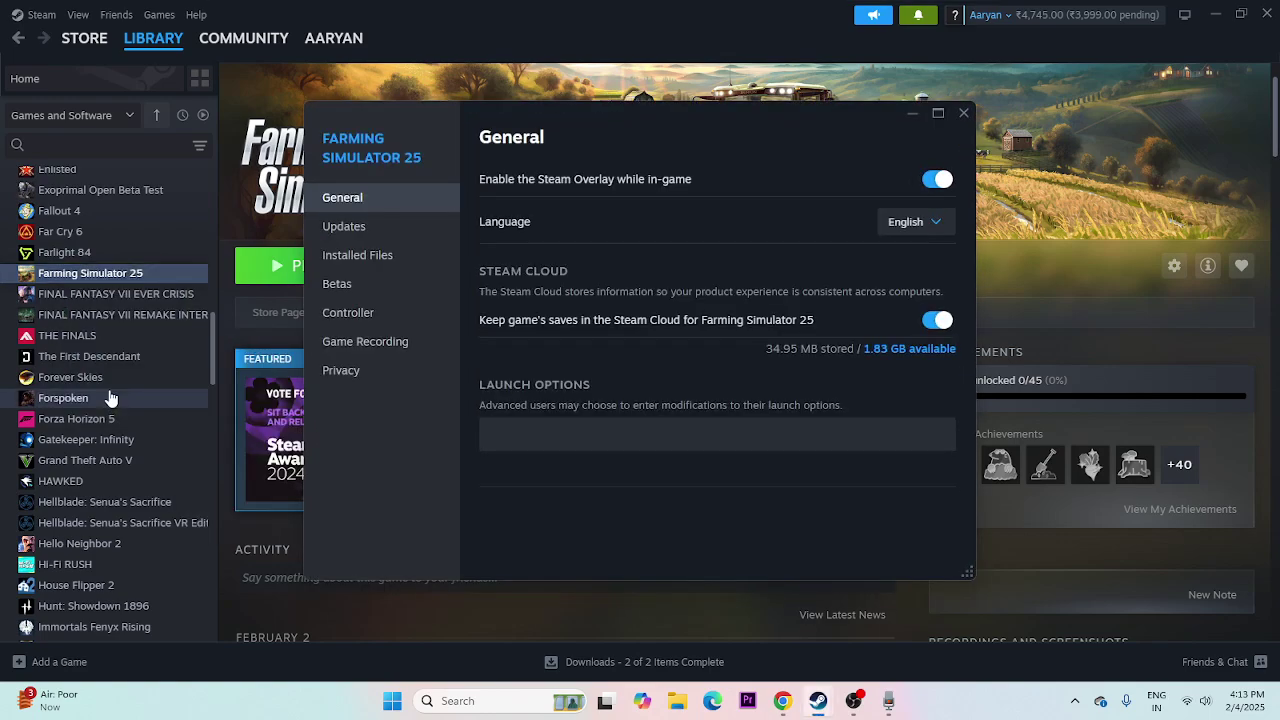
left_click(330, 260)
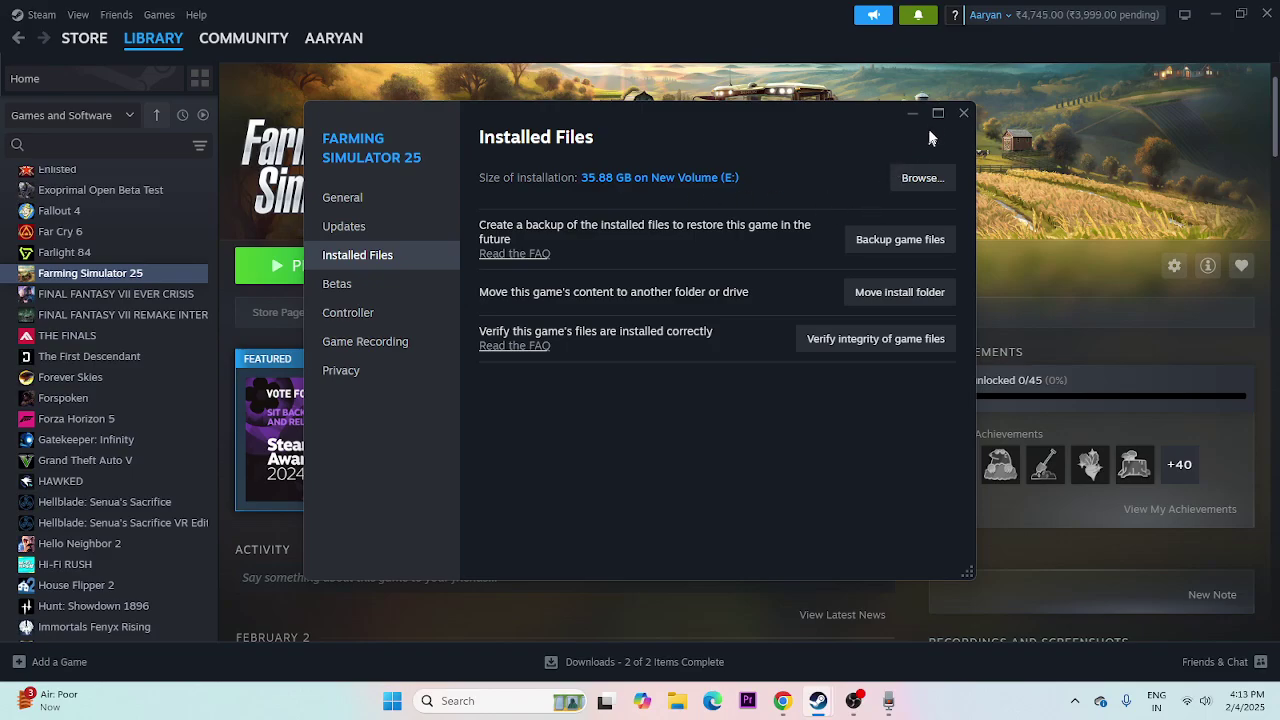
left_click(964, 114)
left_click(1264, 14)
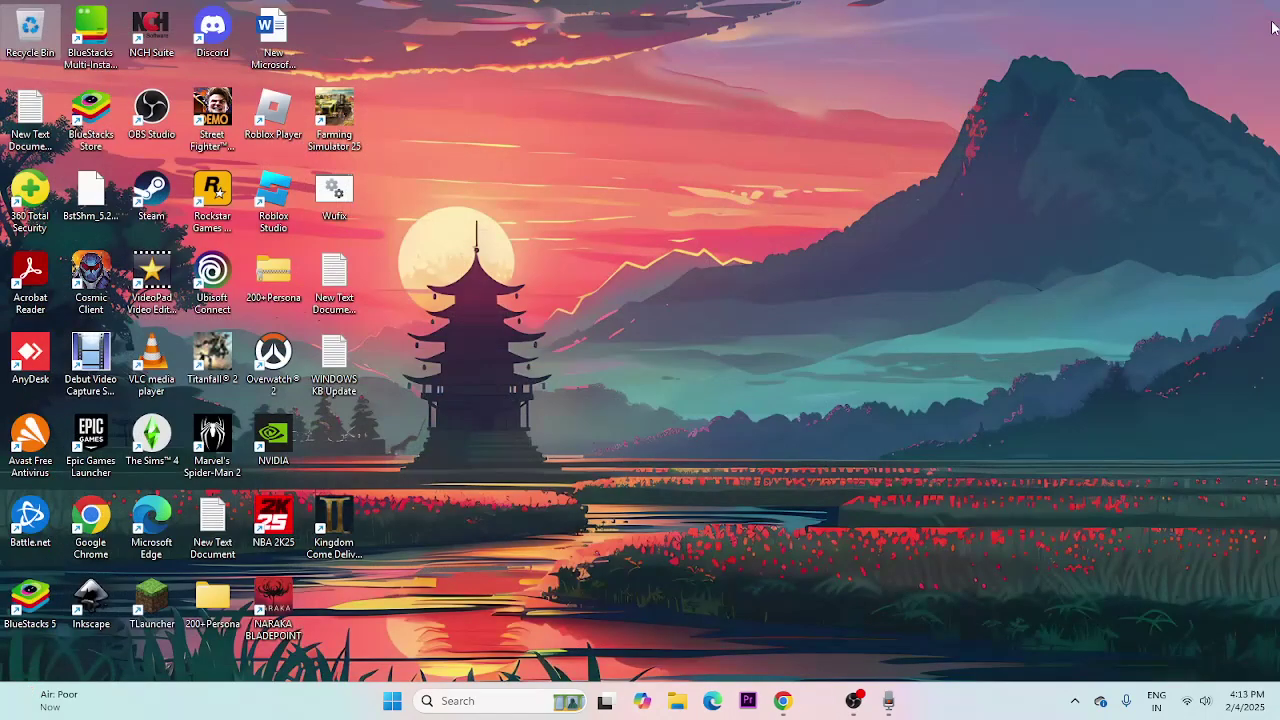
In File Explorer, browse to E: > SteamLibrary > steamapps > common > Farming Simulator 25, look into its data folder, and minimize the window.
left_click(694, 700)
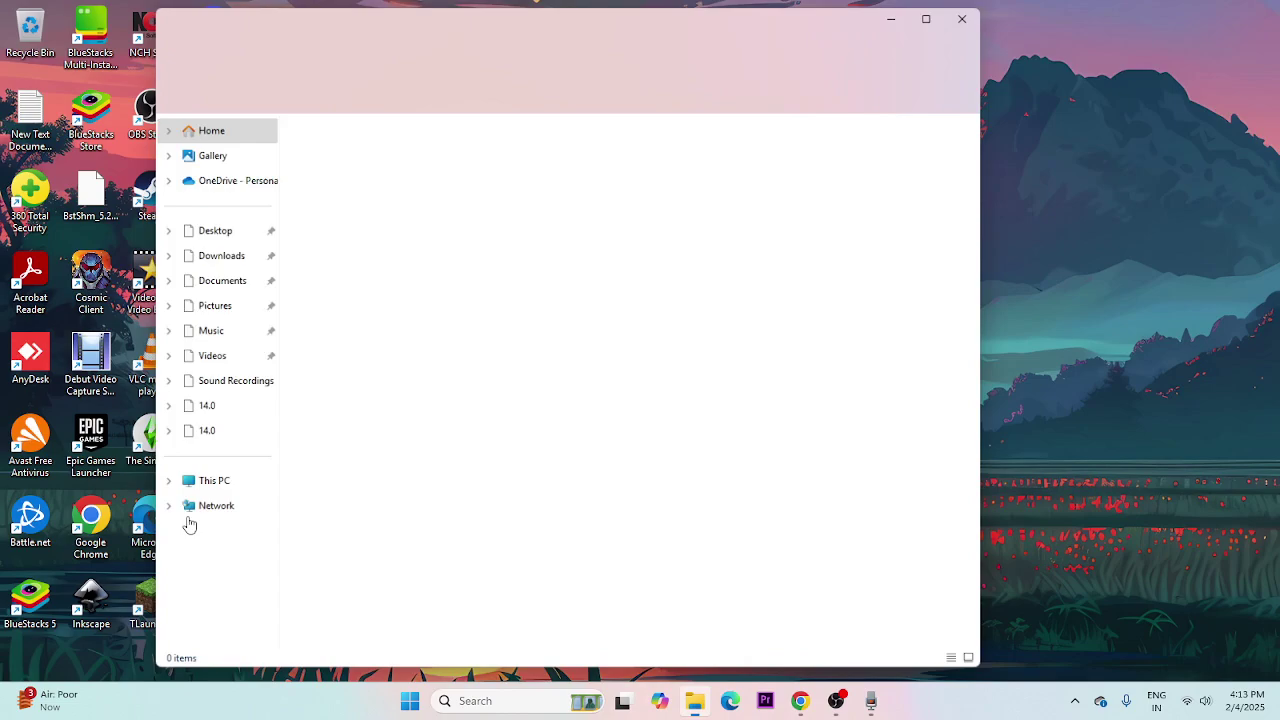
left_click(212, 488)
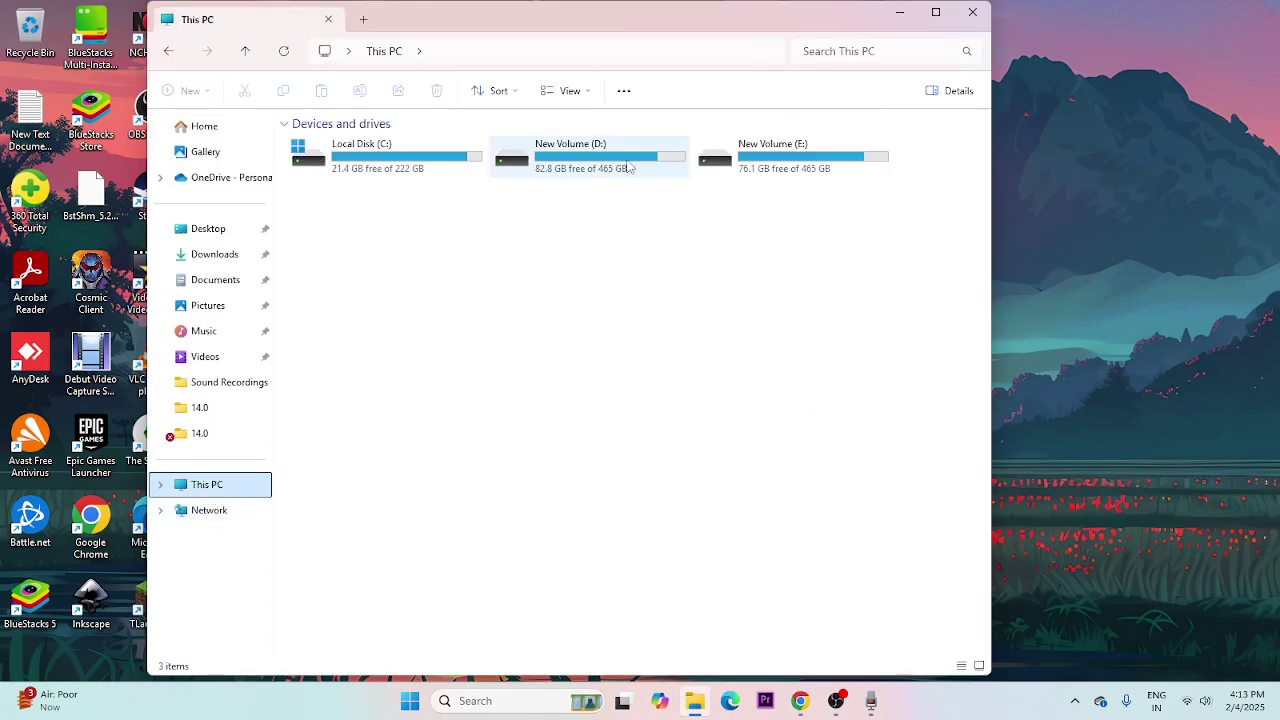
left_click(765, 152)
double_click(765, 152)
double_click(366, 190)
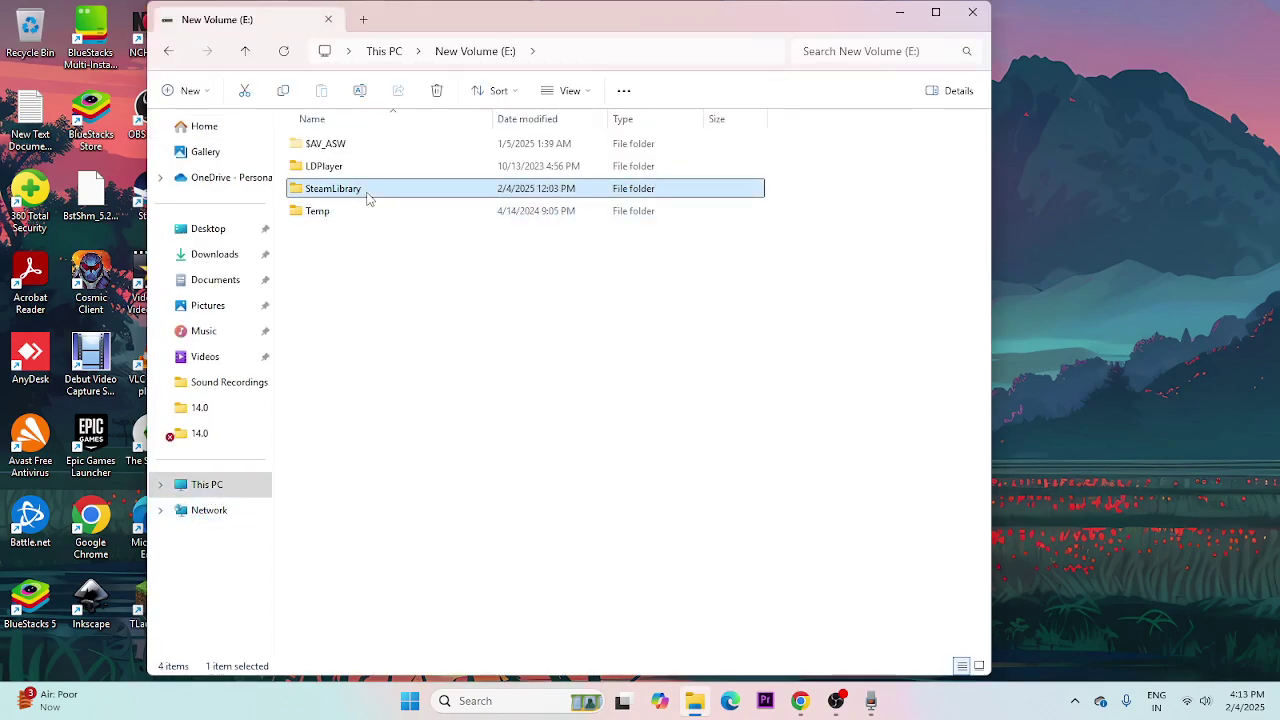
double_click(352, 148)
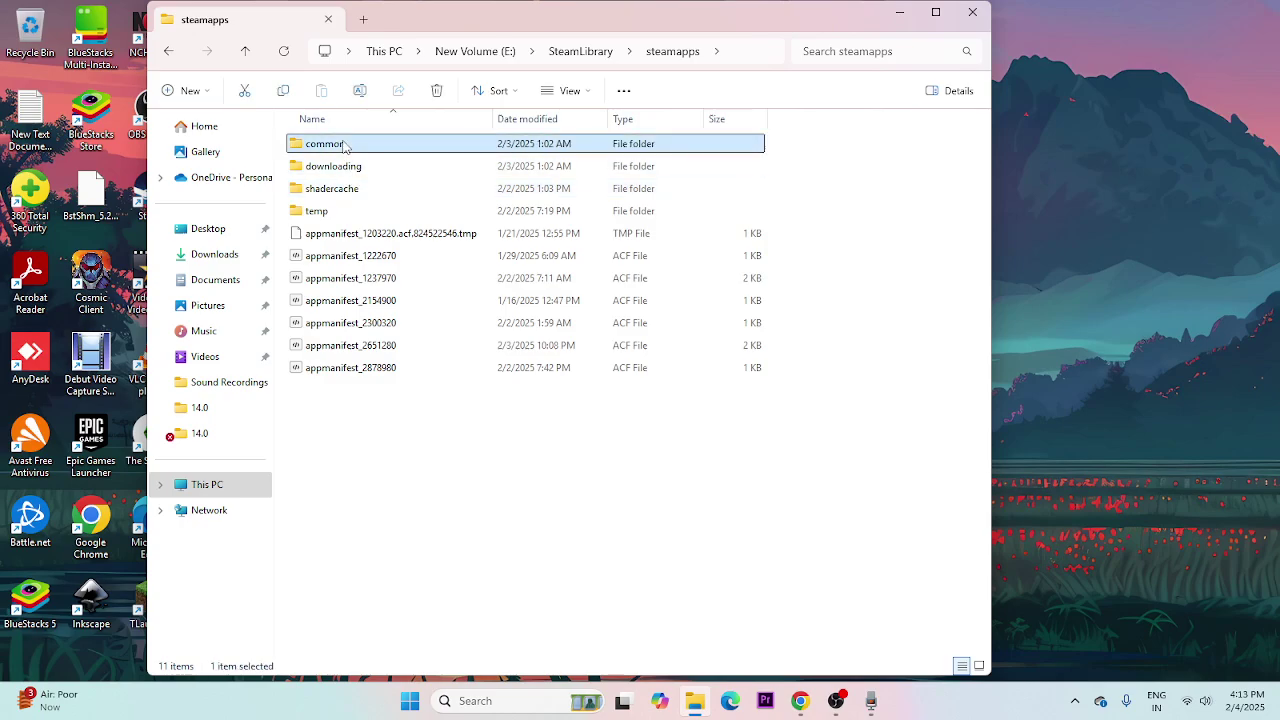
double_click(318, 143)
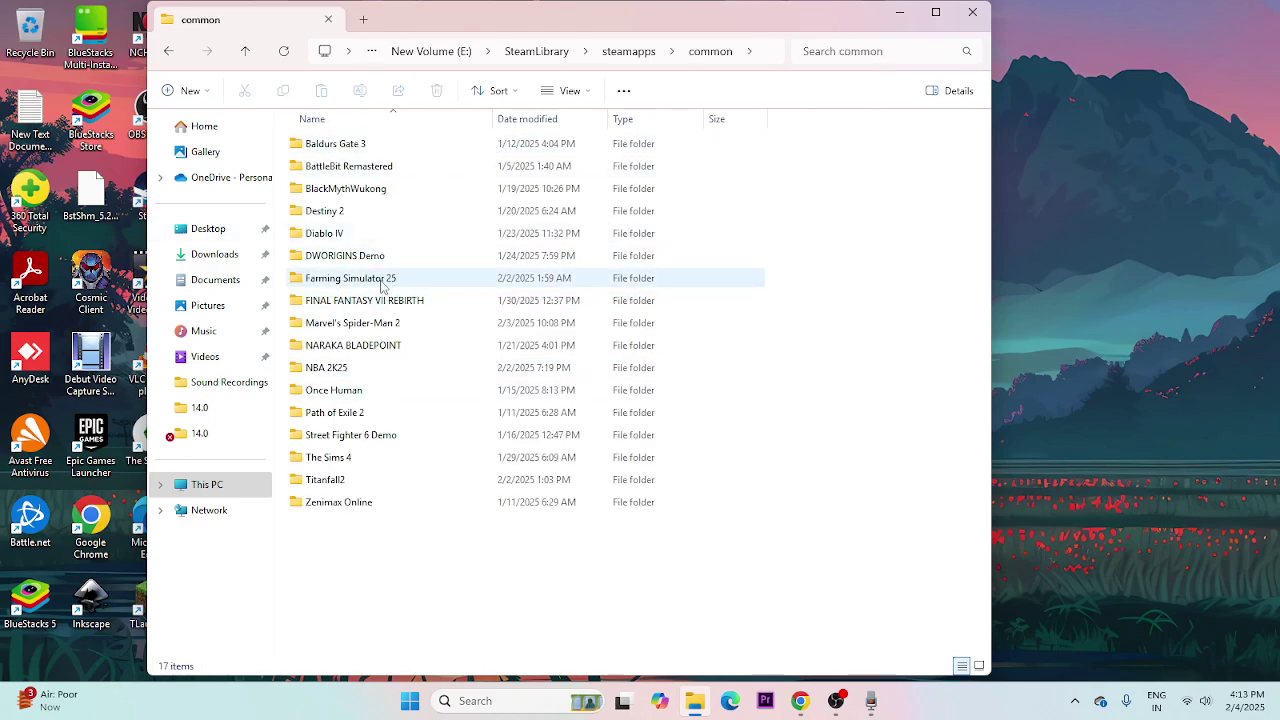
double_click(389, 286)
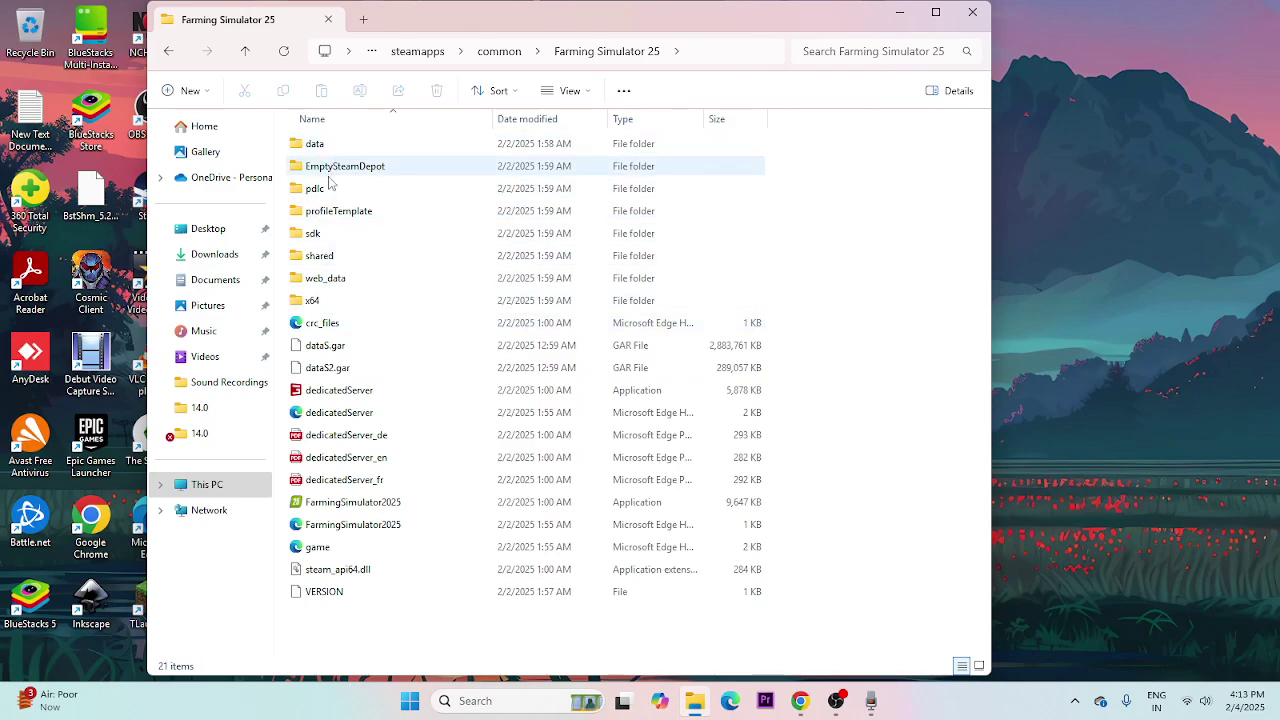
double_click(316, 144)
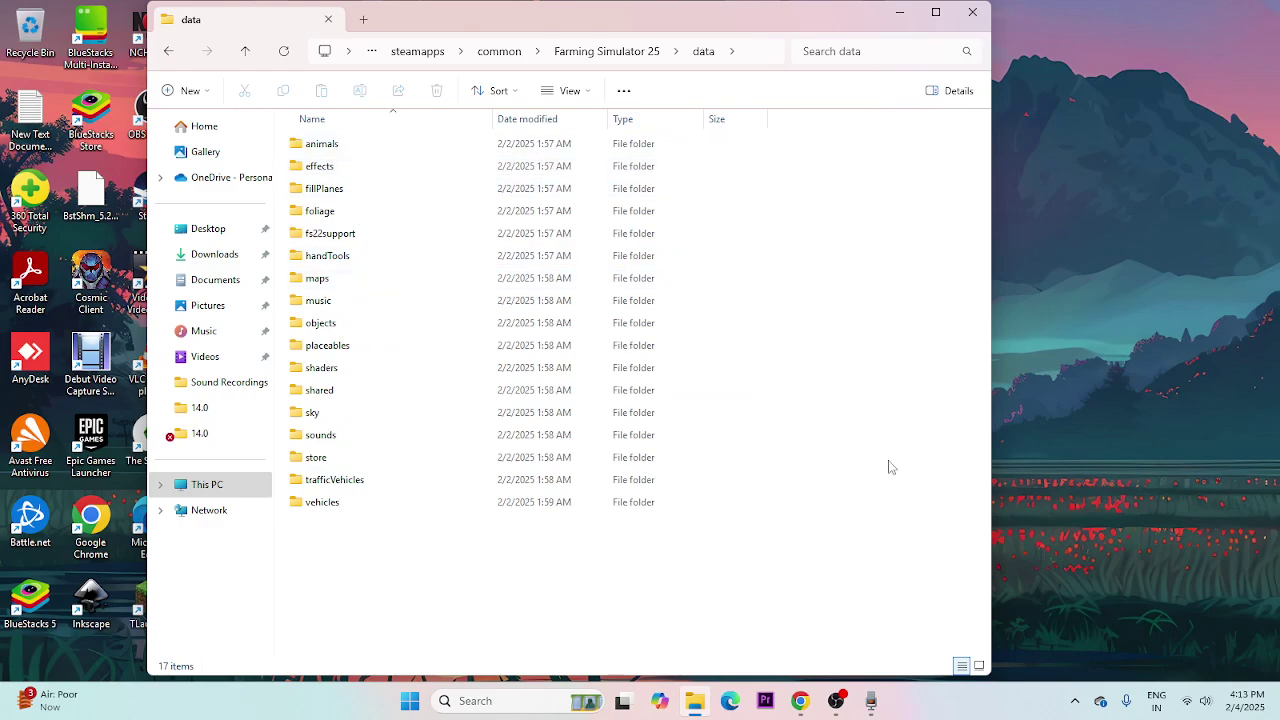
left_click(899, 12)
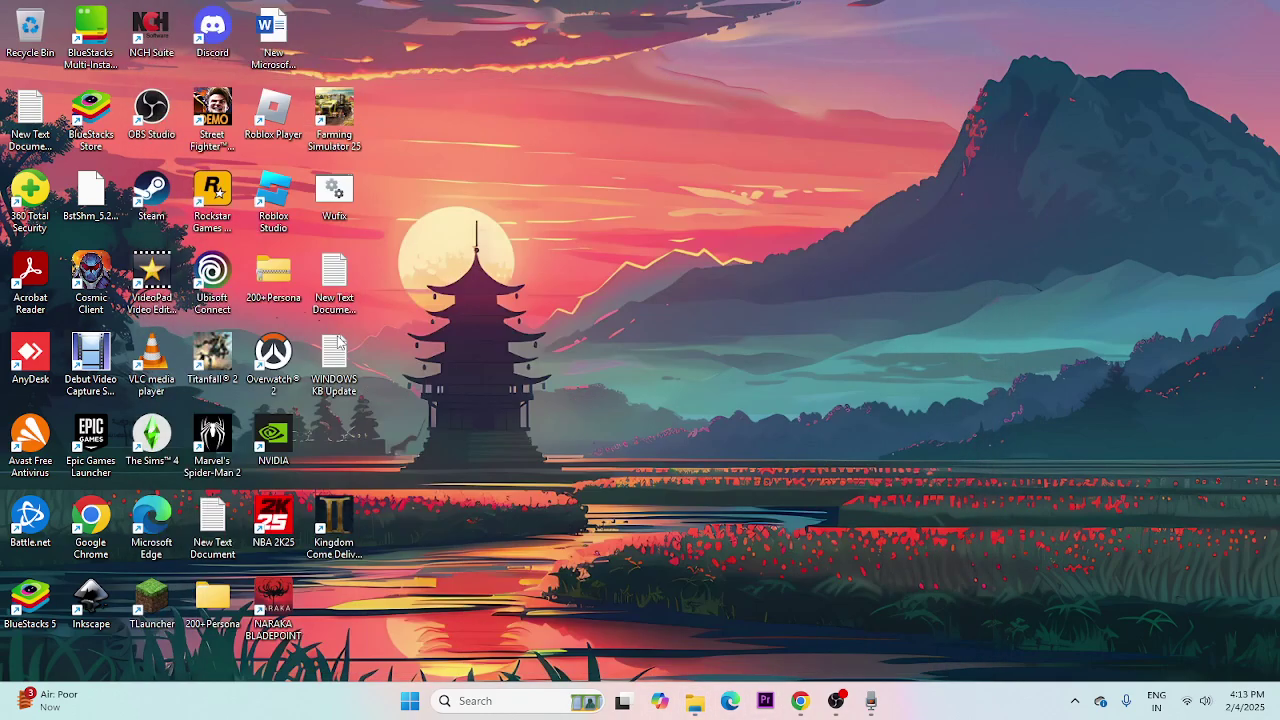
Reopen Steam, browse Farming Simulator 25's local files from its installed-files properties, and close the opened windows.
double_click(147, 205)
right_click(120, 282)
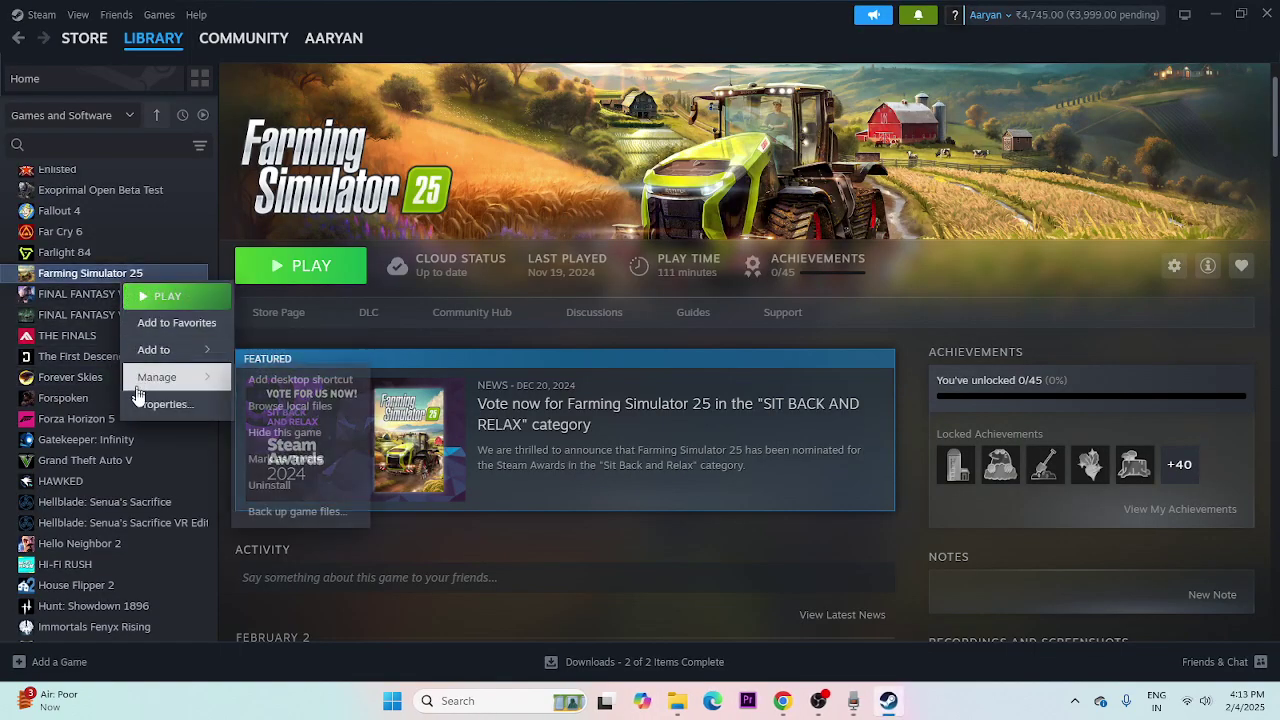
left_click(150, 402)
left_click(357, 255)
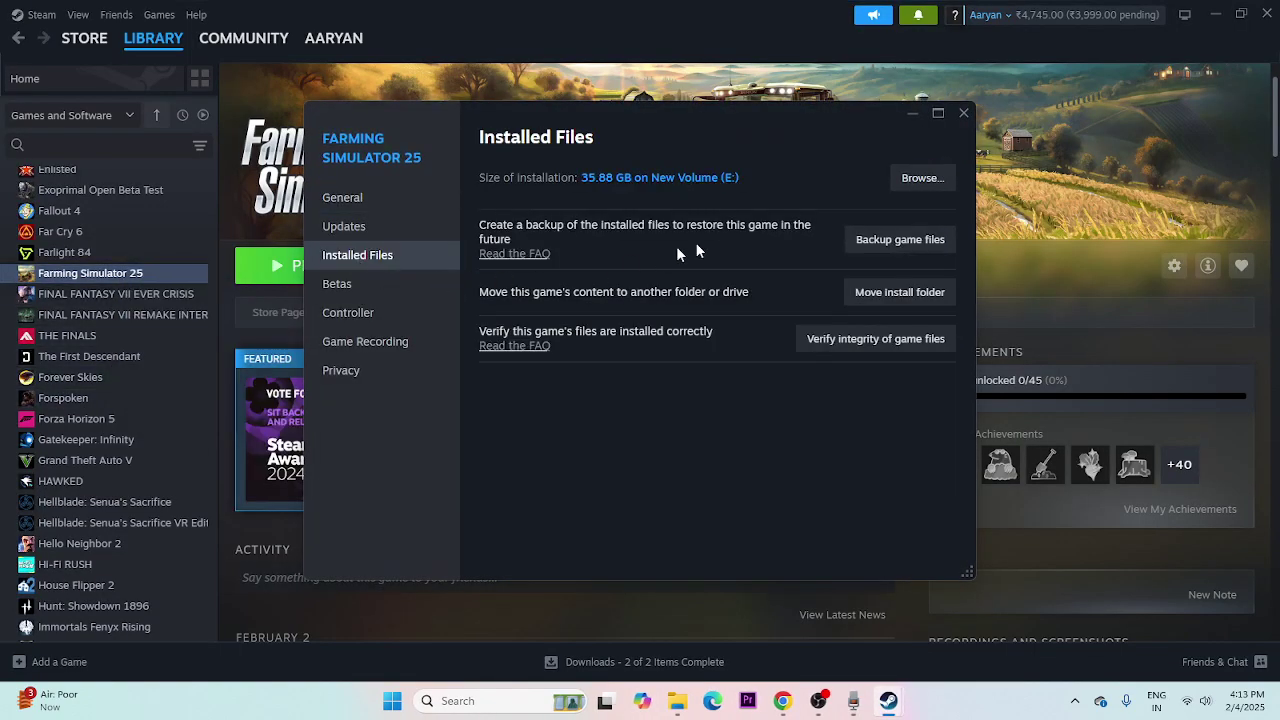
left_click(928, 183)
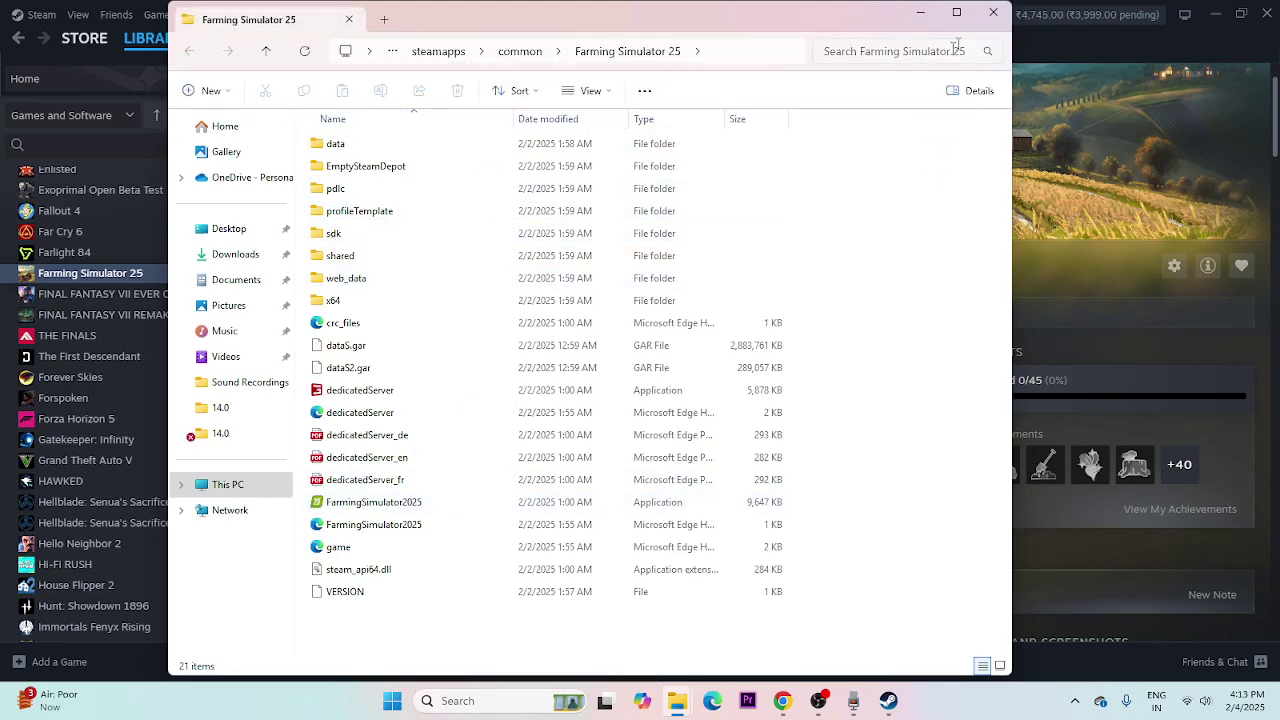
left_click(994, 13)
left_click(964, 113)
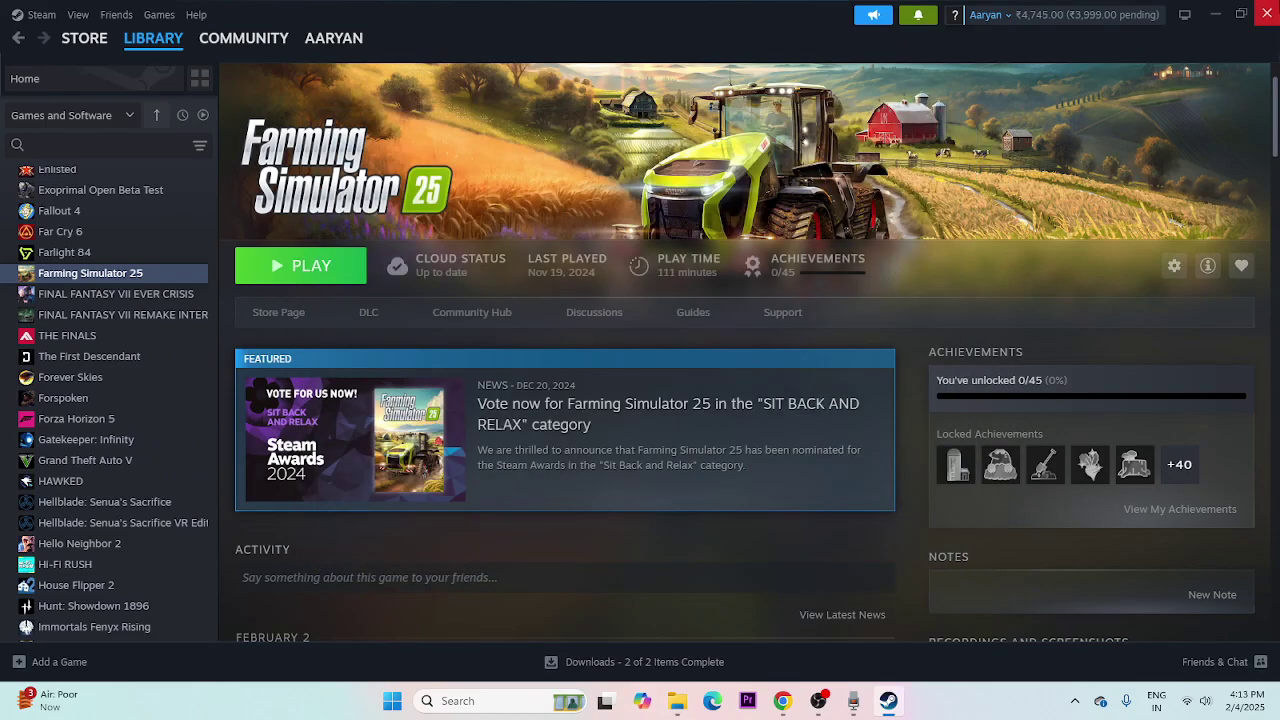
key("alt+F4")
Return to the Farming Simulator 25 folder in File Explorer and locate the FarmingSimulator2025 application.
left_click(677, 700)
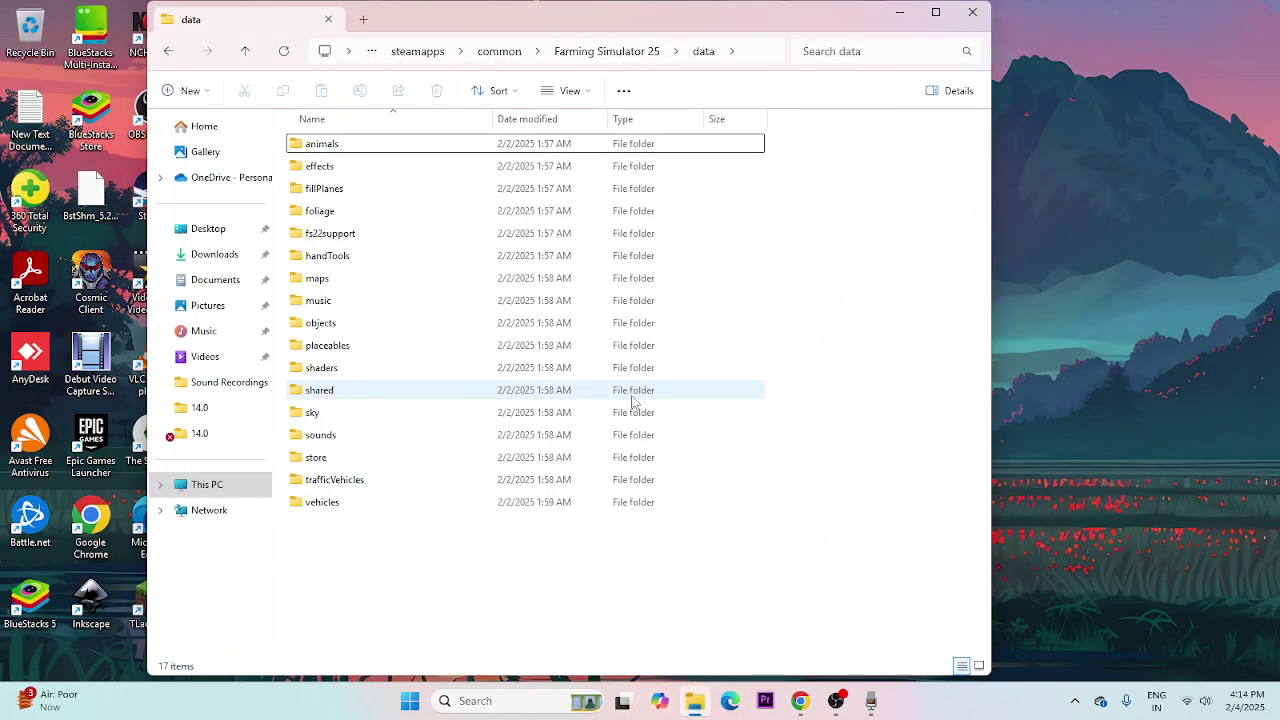
left_click(168, 51)
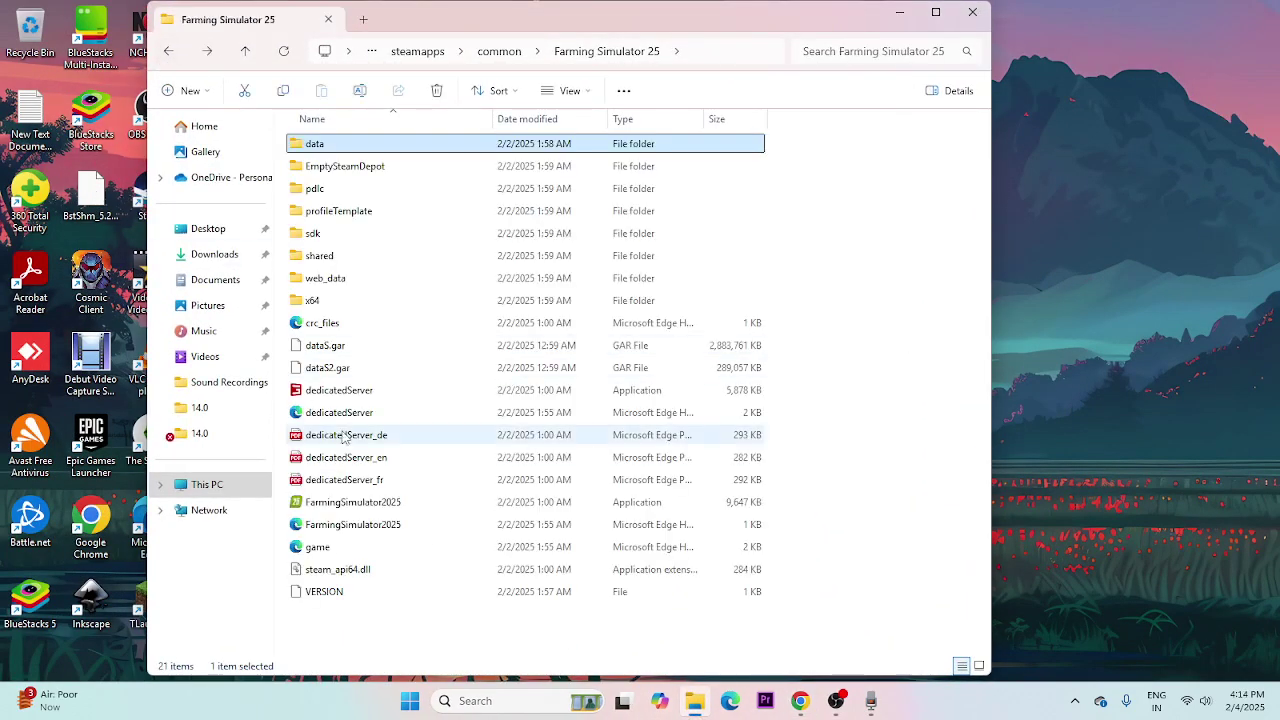
left_click(319, 508)
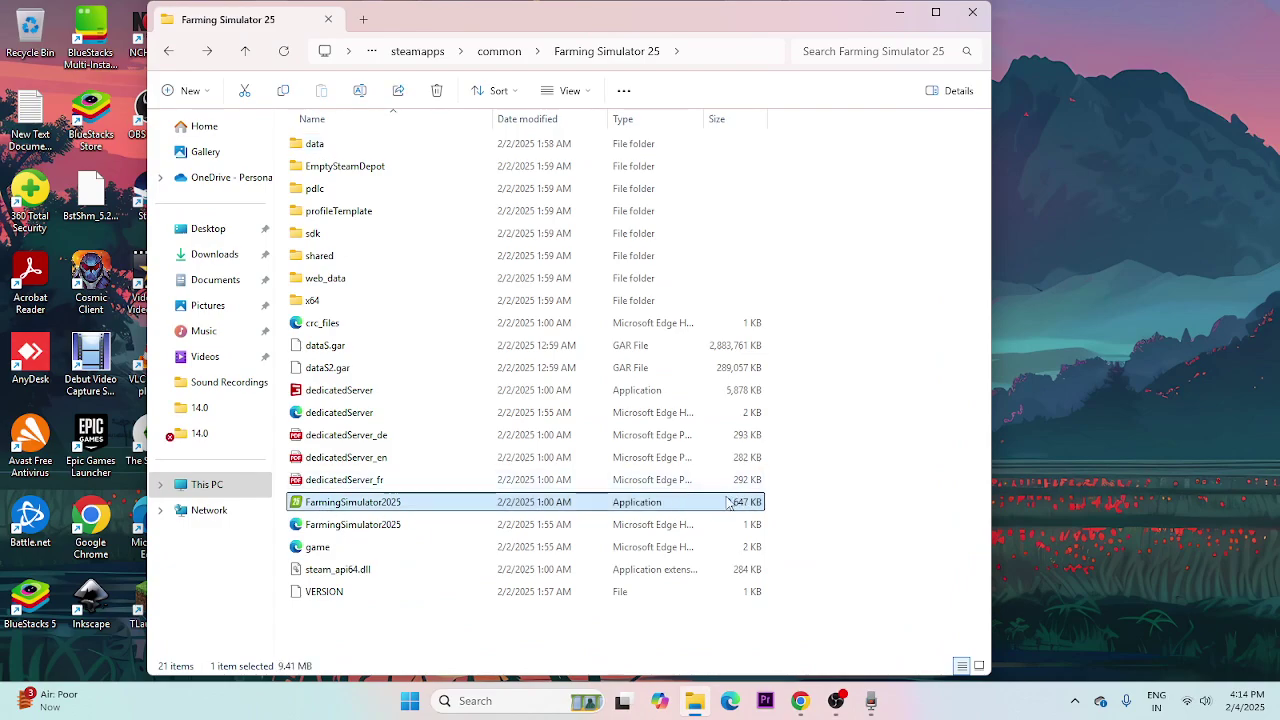
left_click(805, 510)
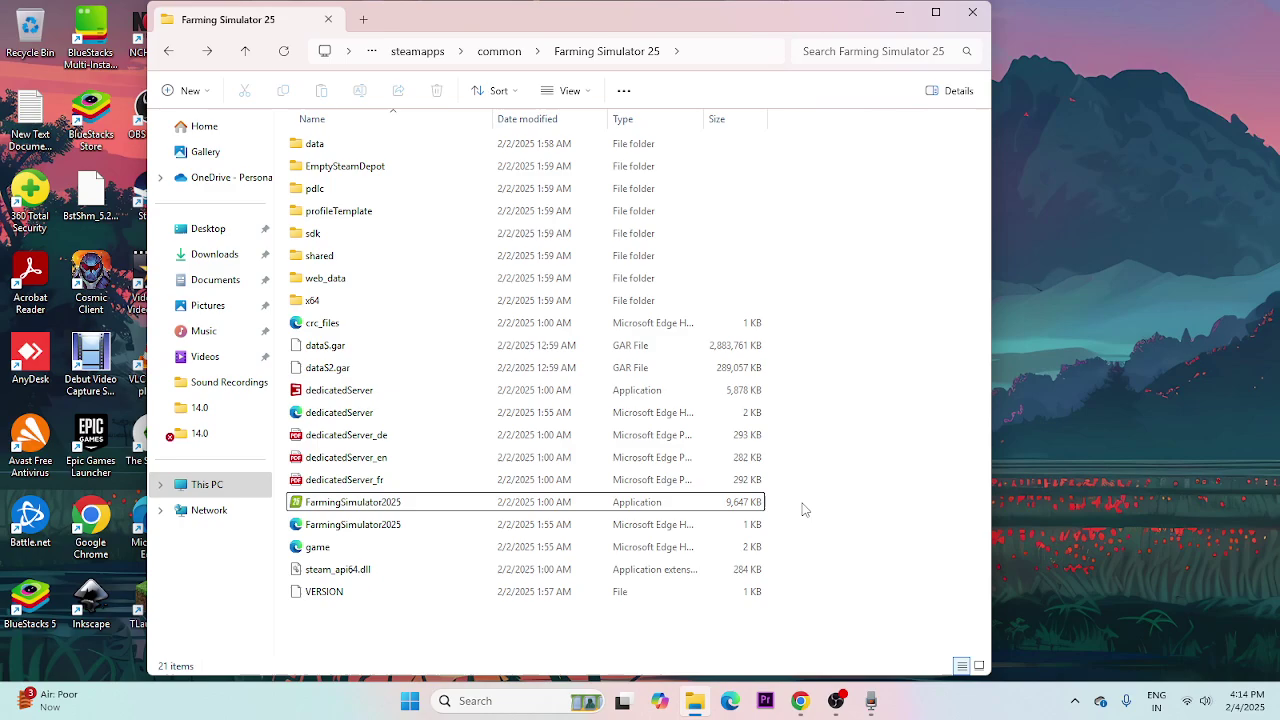
left_click(710, 510)
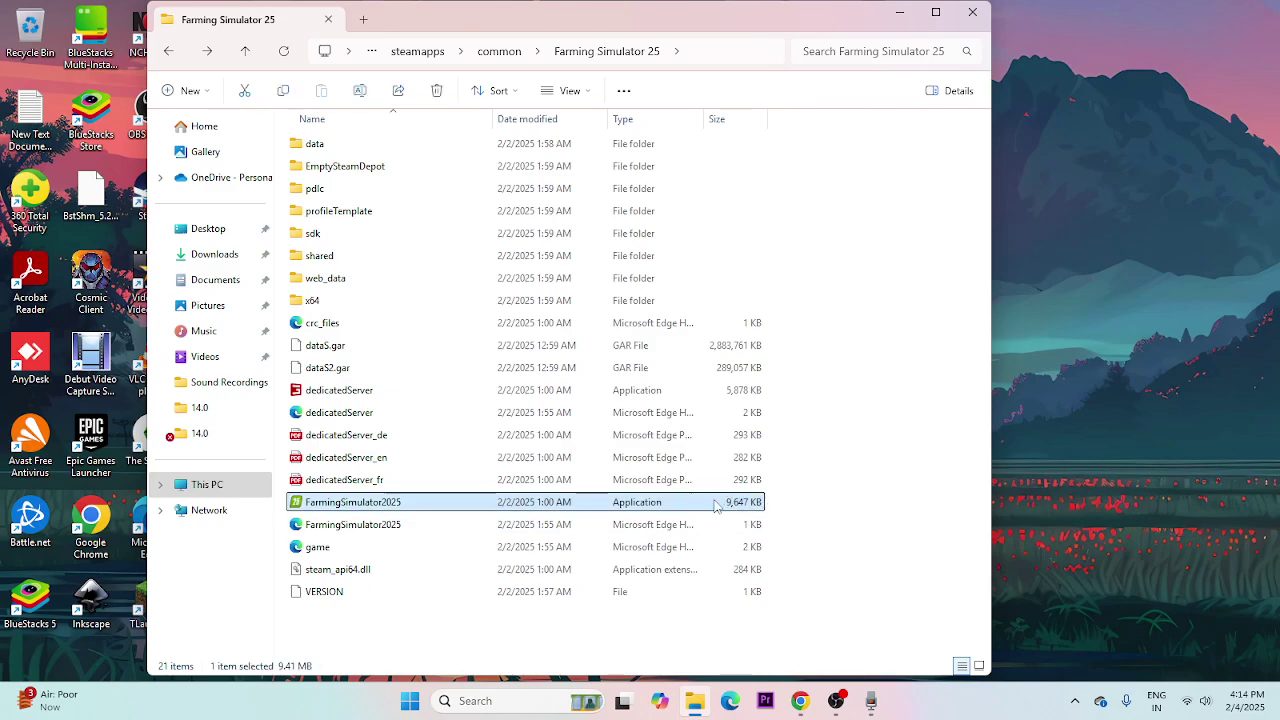
left_click(856, 509)
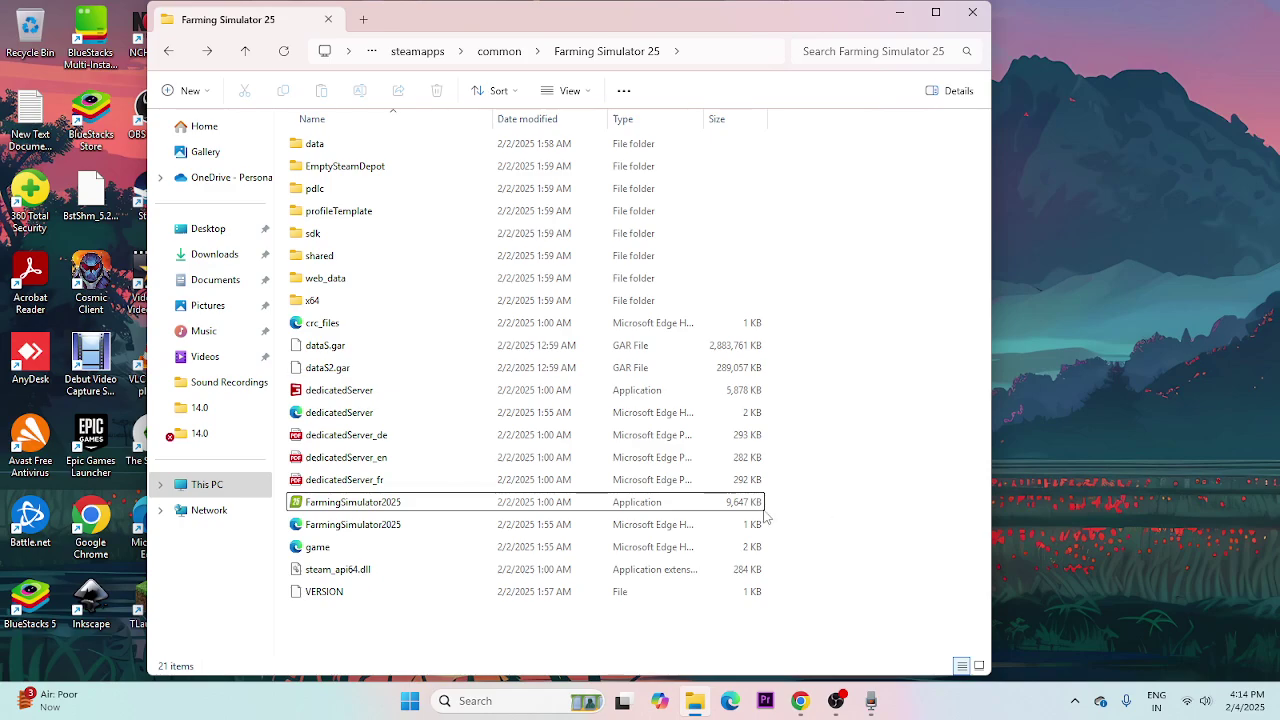
Set the FarmingSimulator2025 application to run in compatibility mode for Windows 7 and apply the change.
left_click(697, 508)
right_click(722, 513)
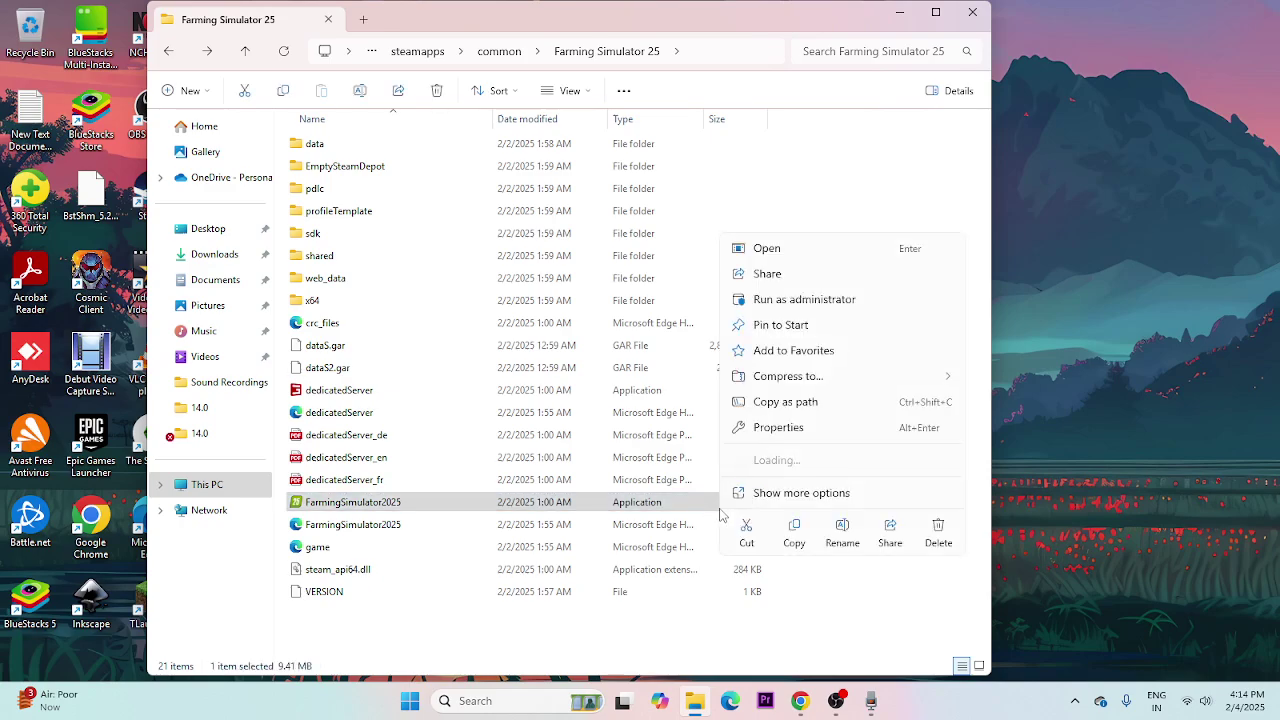
left_click(774, 492)
left_click(770, 495)
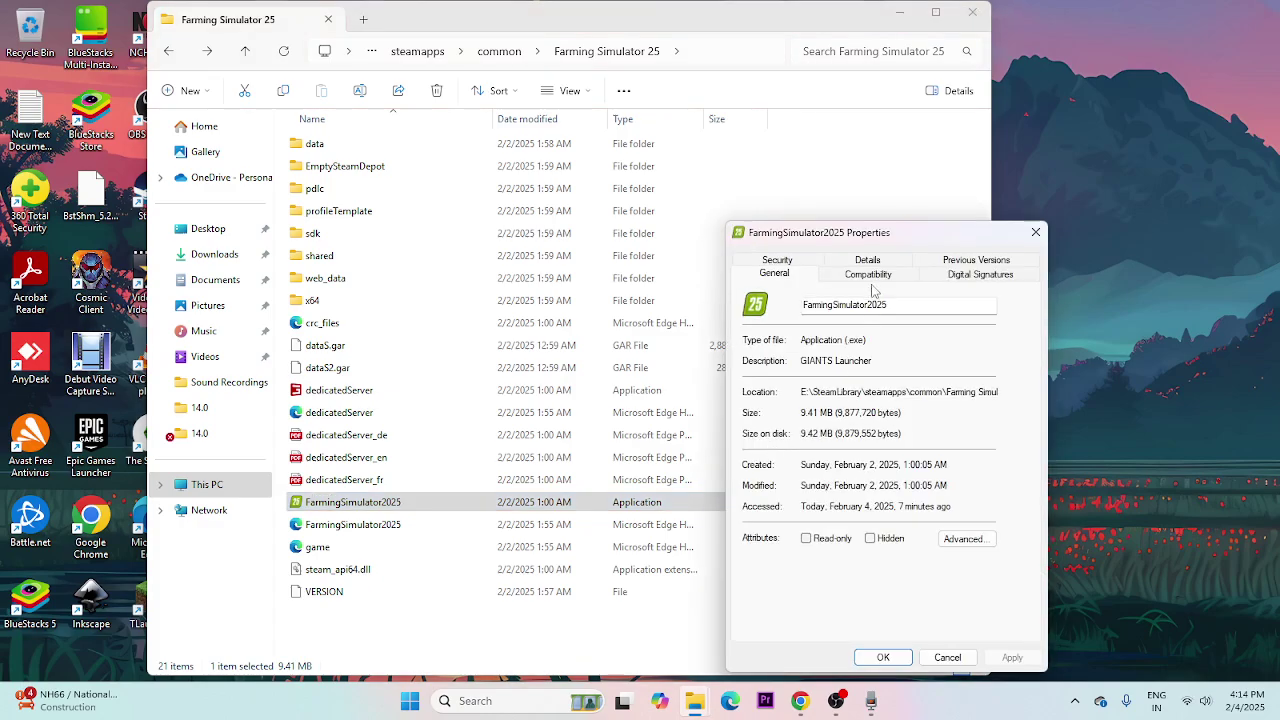
left_click(868, 276)
left_click(754, 382)
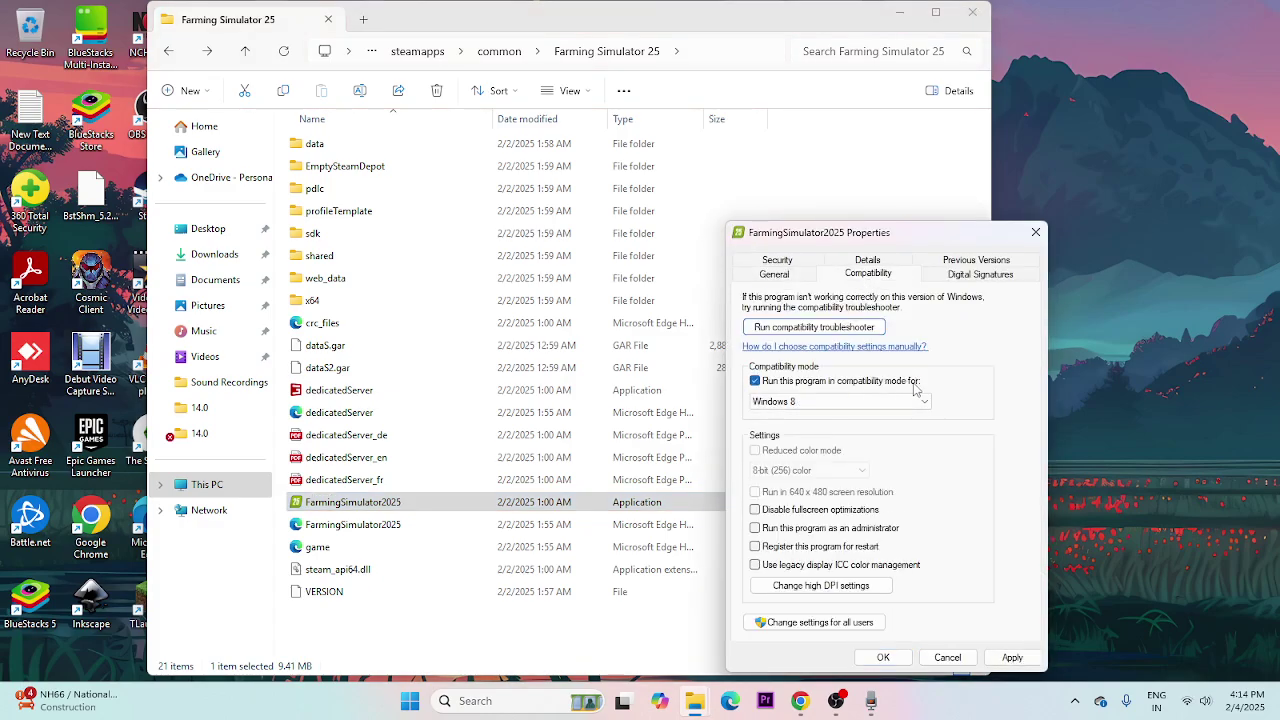
left_click(829, 402)
left_click(820, 446)
left_click(1012, 657)
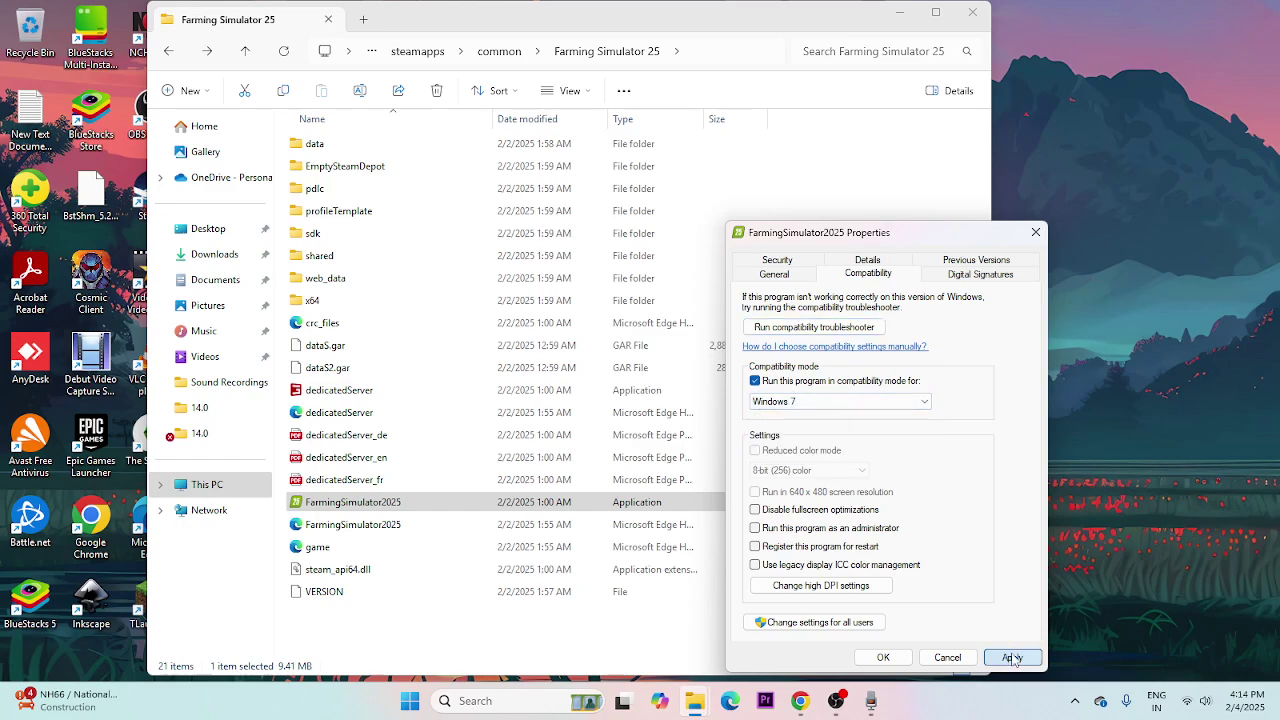
left_click(883, 657)
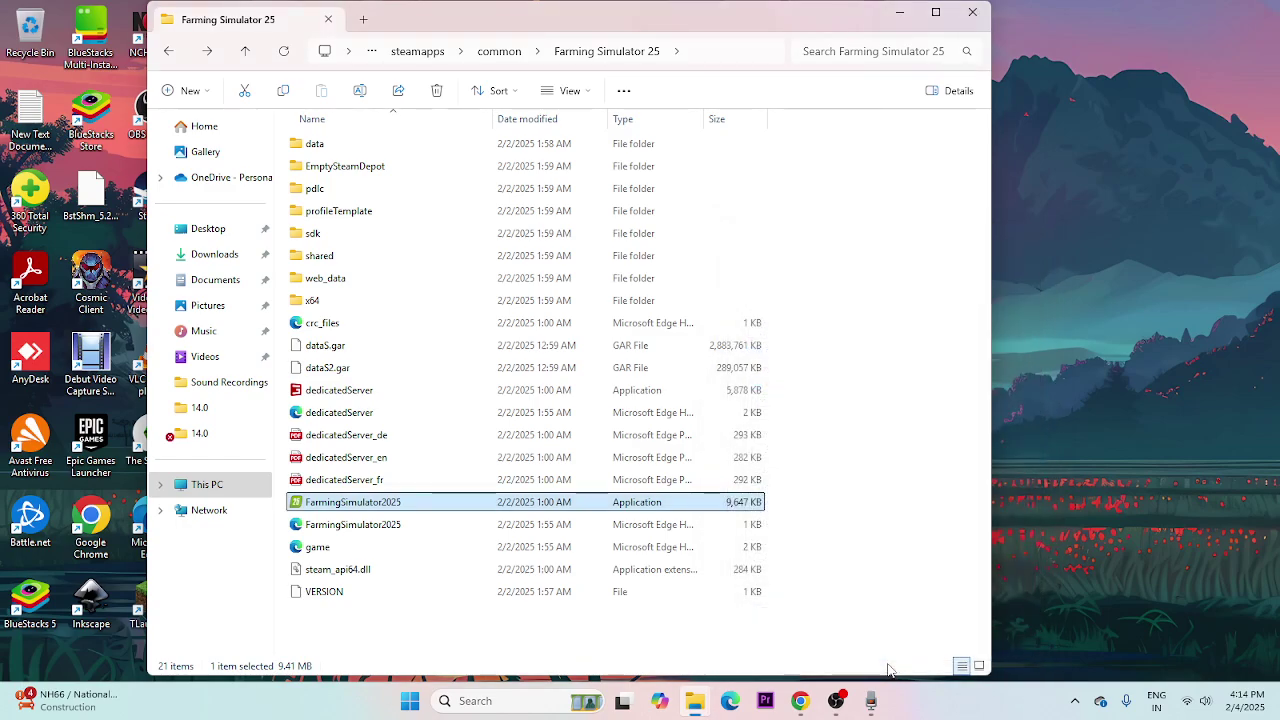
Set the FarmingSimulator2025 application to run as an administrator, apply the change, and close the game folder.
right_click(663, 508)
left_click(712, 488)
left_click(724, 489)
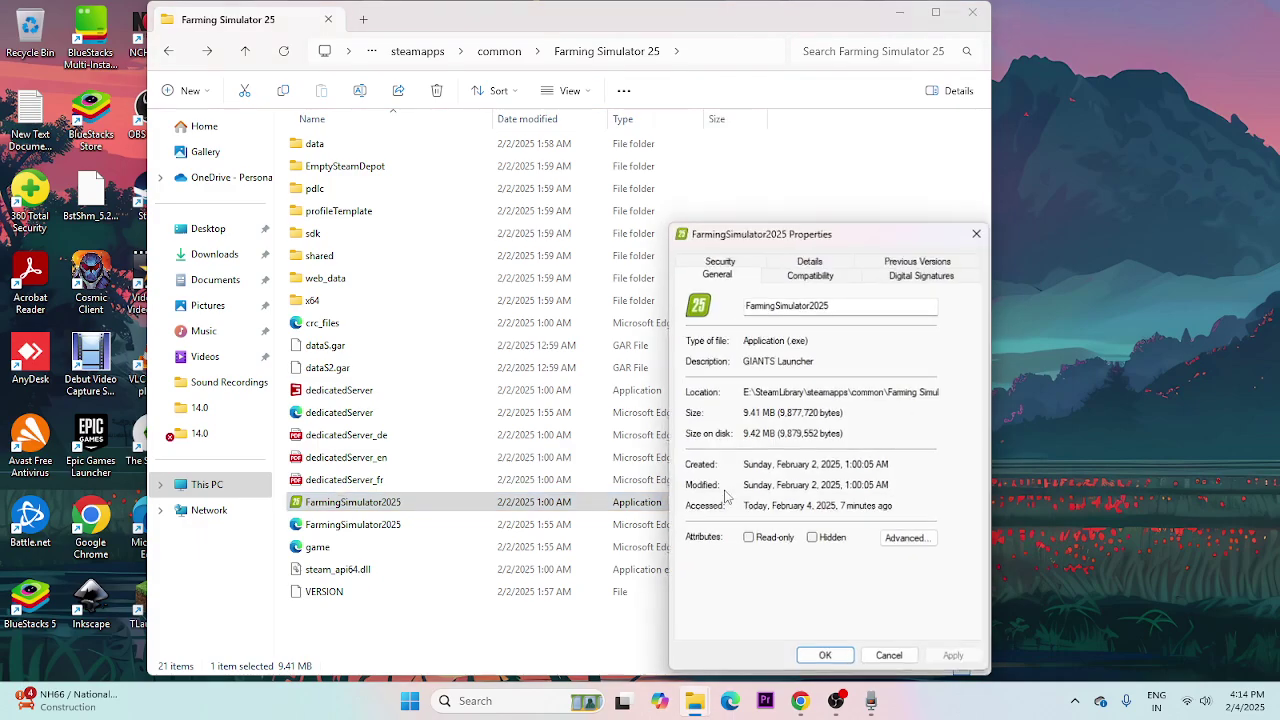
left_click(815, 275)
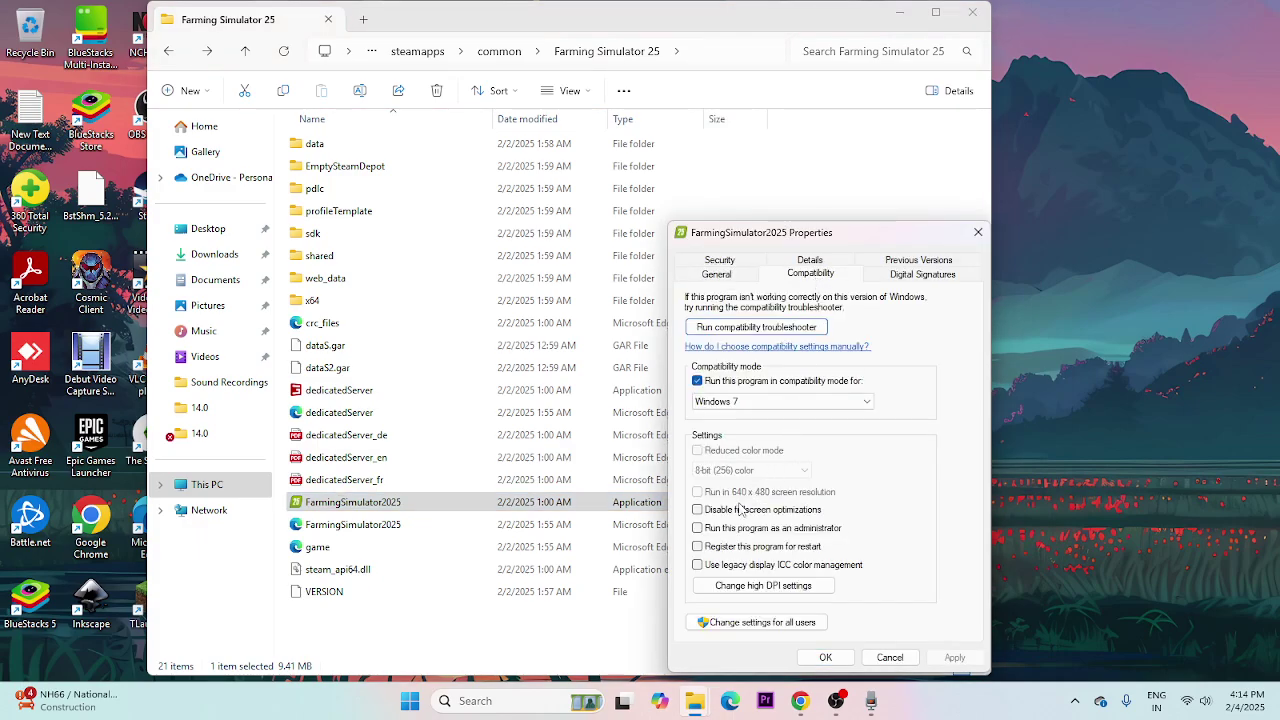
left_click(698, 529)
left_click(954, 658)
left_click(826, 658)
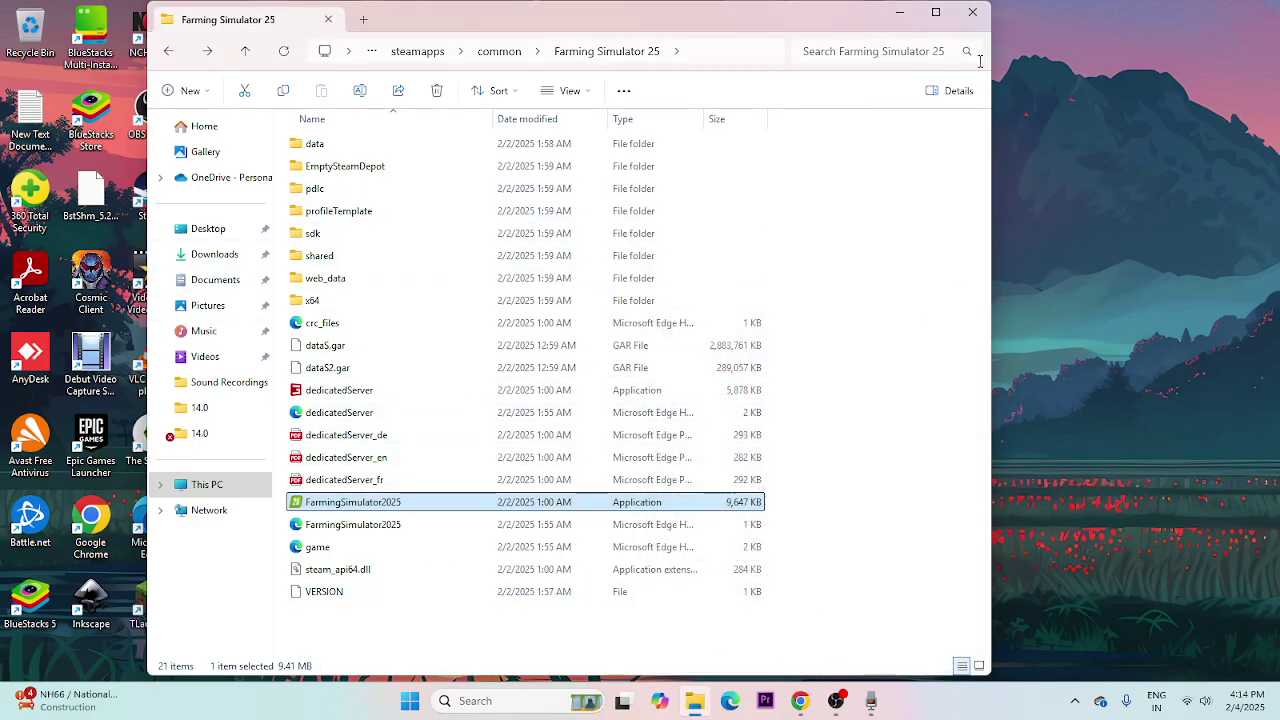
left_click(972, 14)
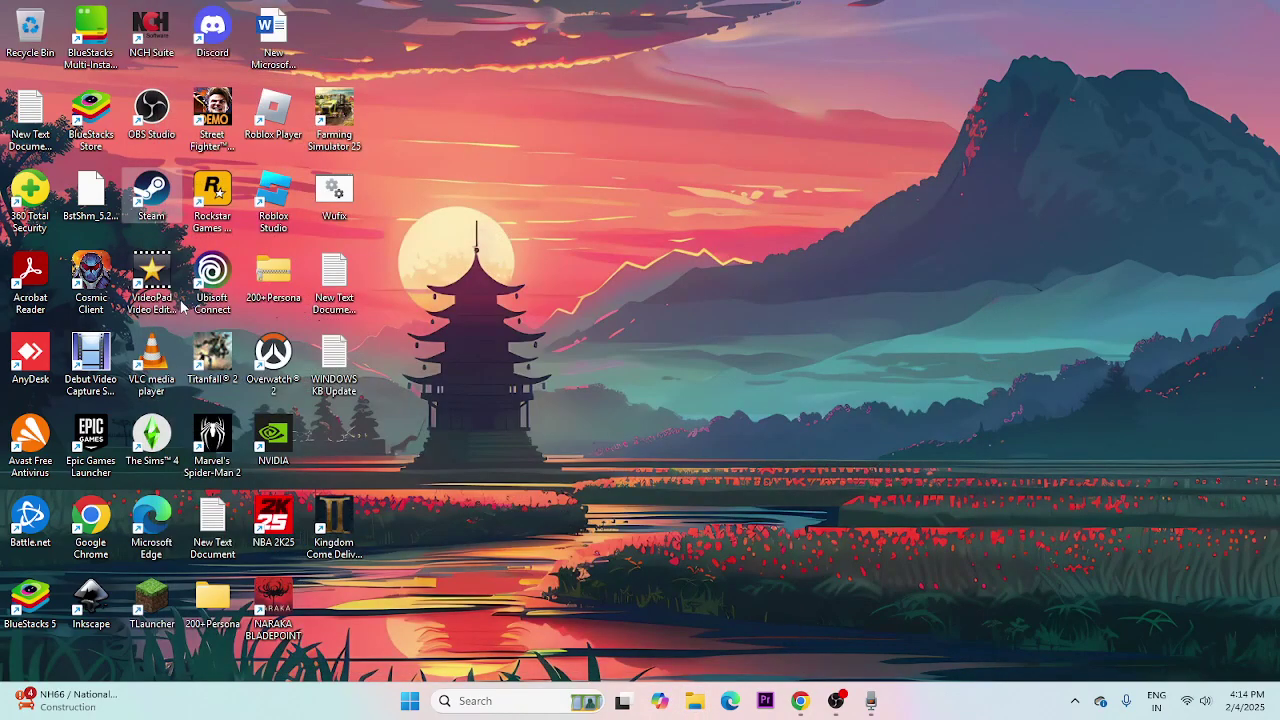
Reopen Steam, switch to File Explorer and go to the My Games folder inside Documents.
double_click(152, 195)
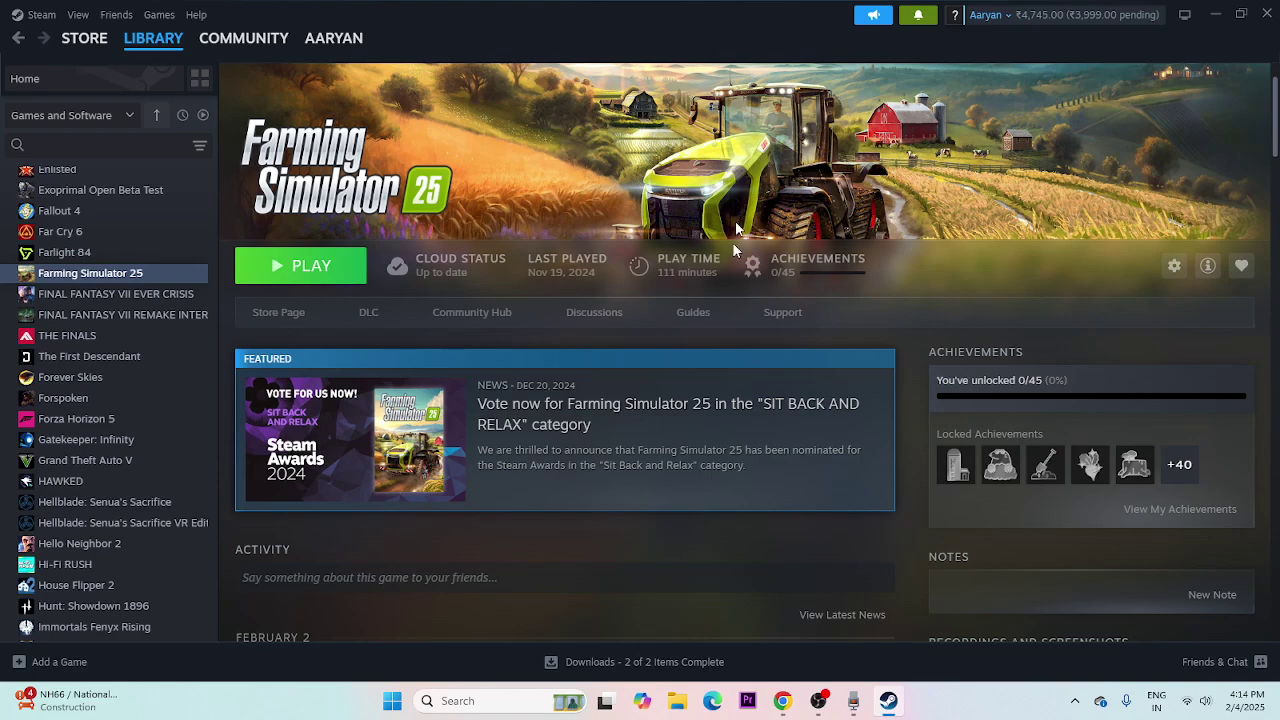
left_click(677, 706)
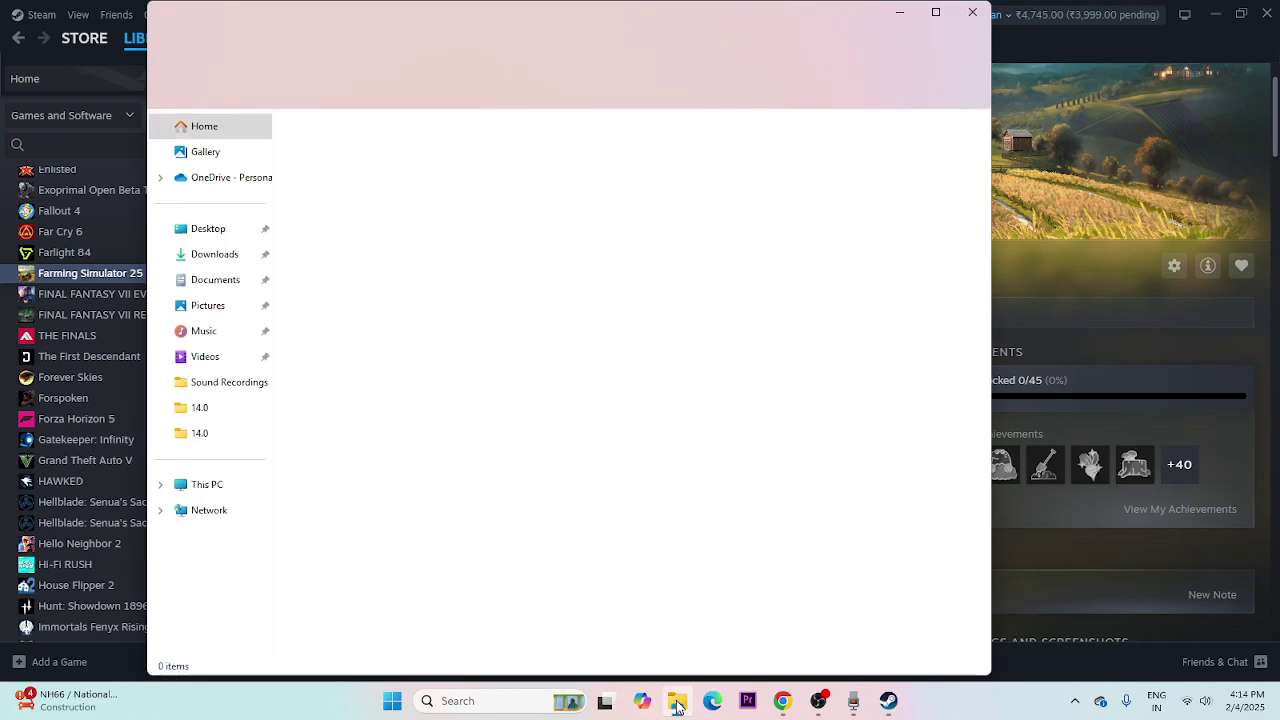
left_click(205, 485)
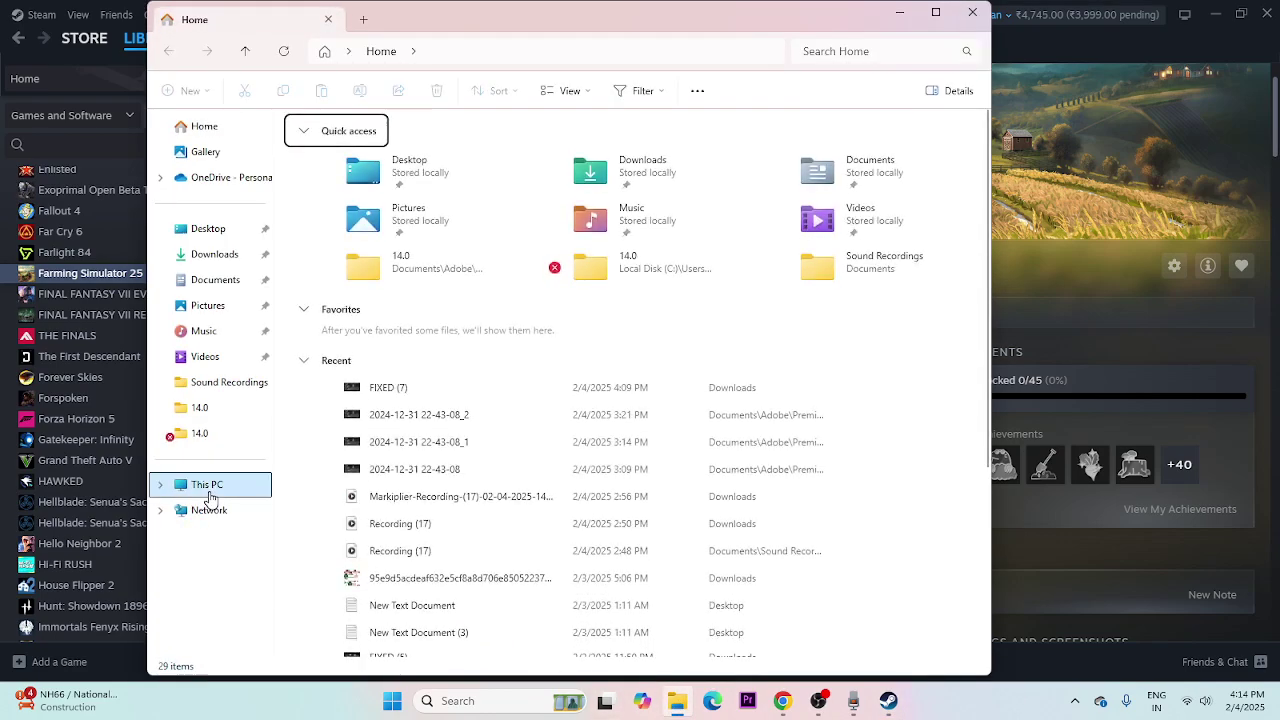
left_click(222, 262)
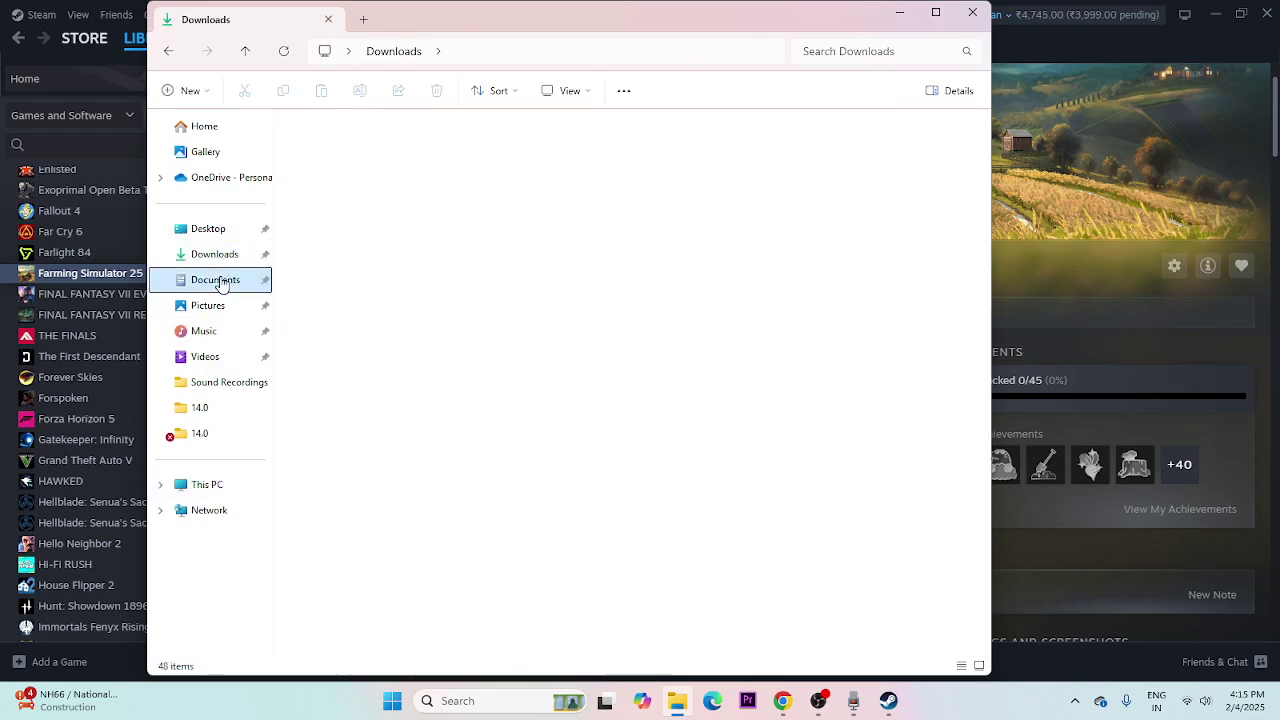
left_click(214, 280)
left_click(340, 190)
double_click(342, 192)
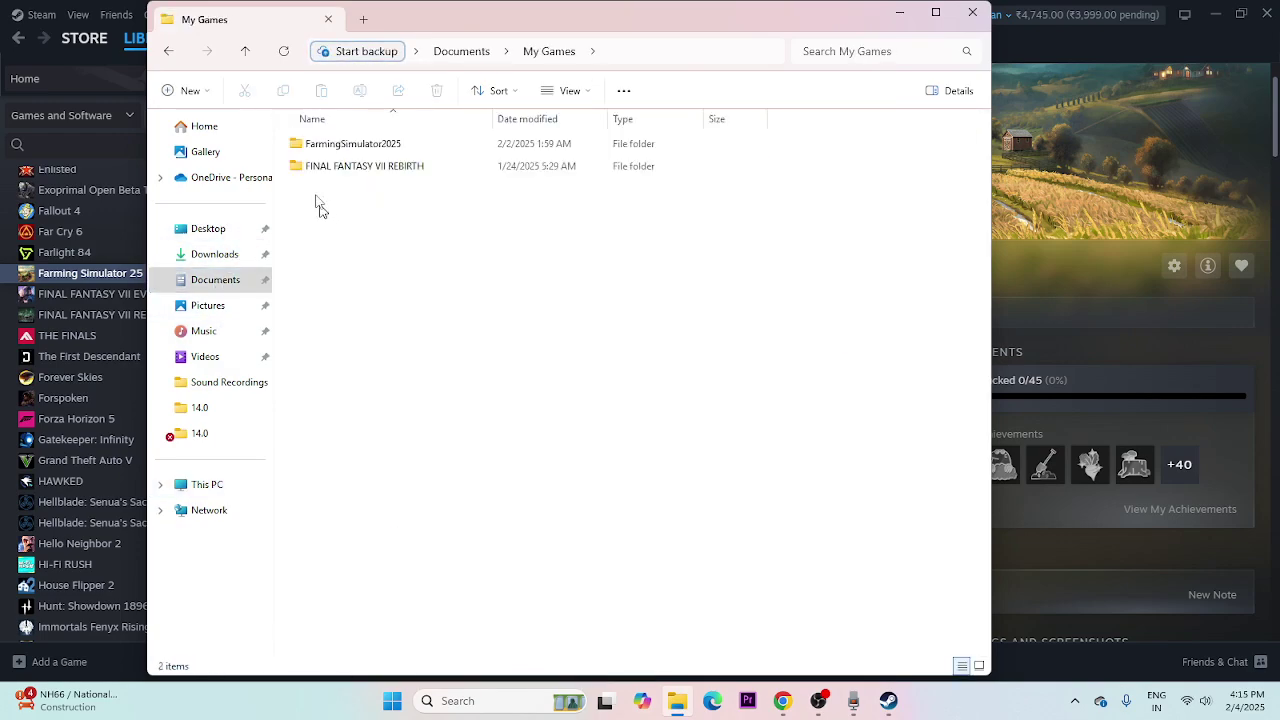
Delete the FarmingSimulator2025 folder from My Games and close the File Explorer window.
left_click(391, 152)
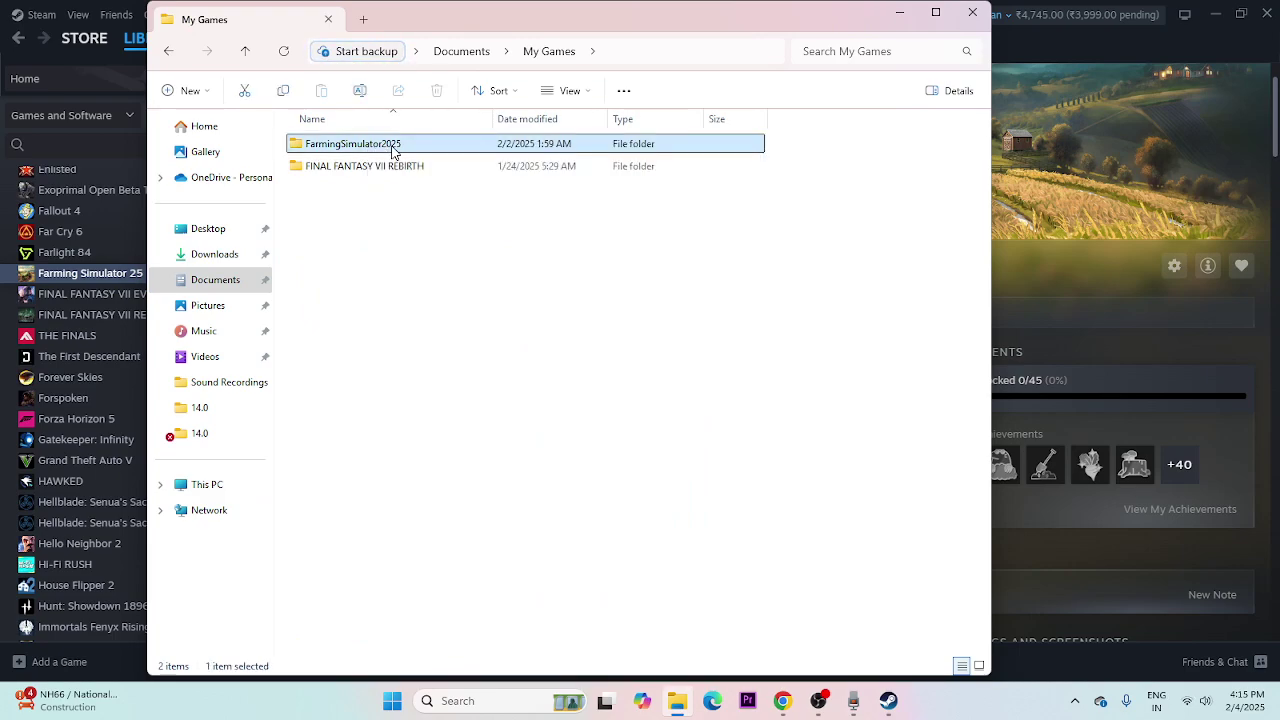
right_click(391, 152)
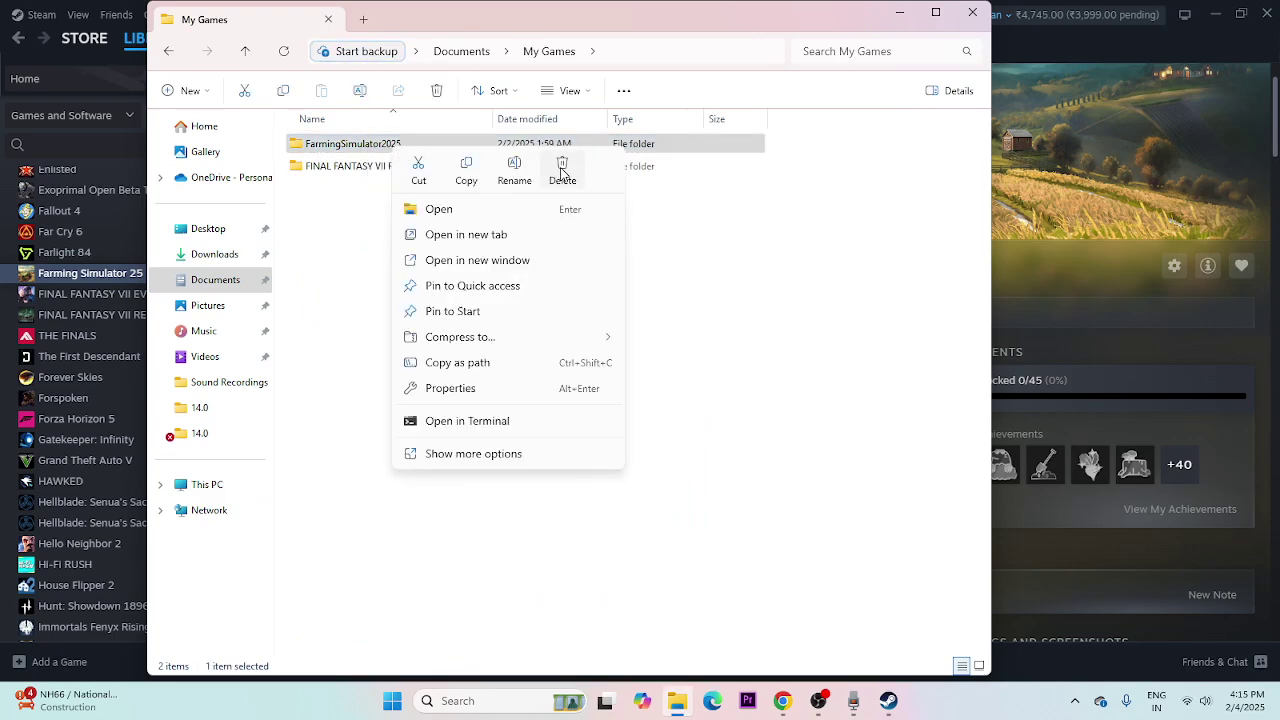
left_click(558, 165)
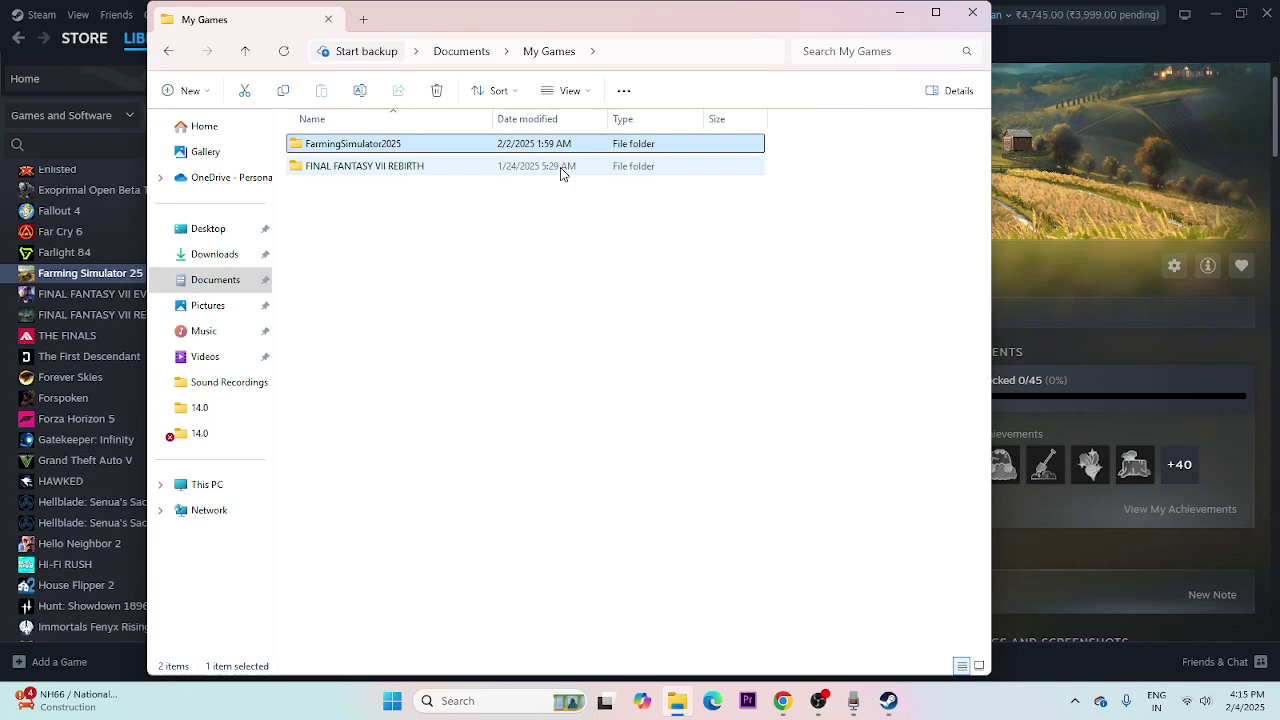
left_click(974, 12)
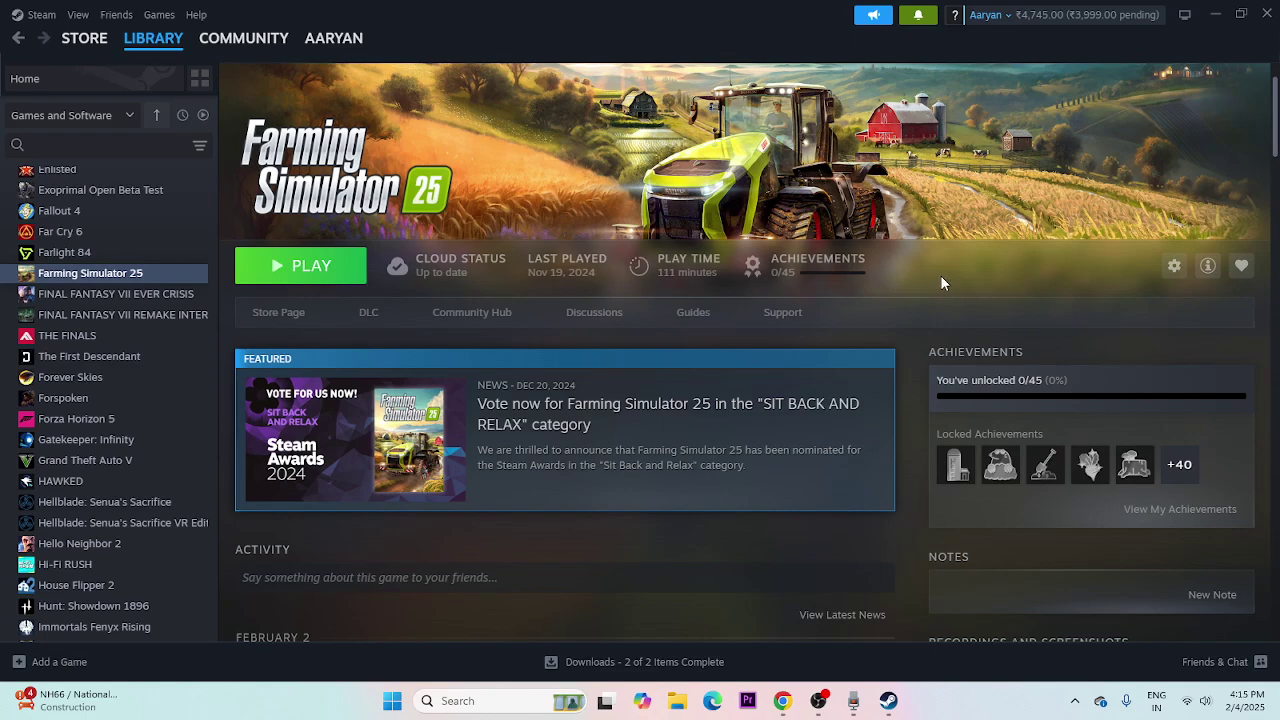
Find Control Panel through Windows search and open the list of apps allowed through Windows Defender Firewall.
left_click(447, 705)
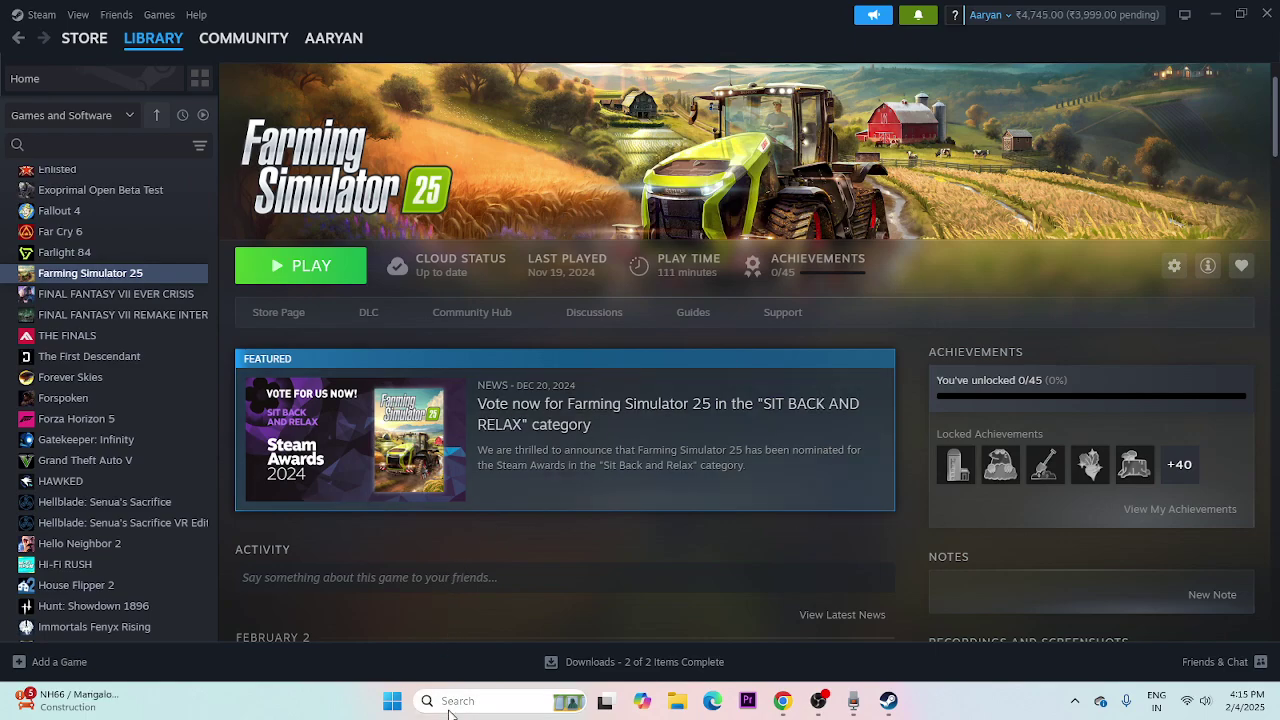
type("control")
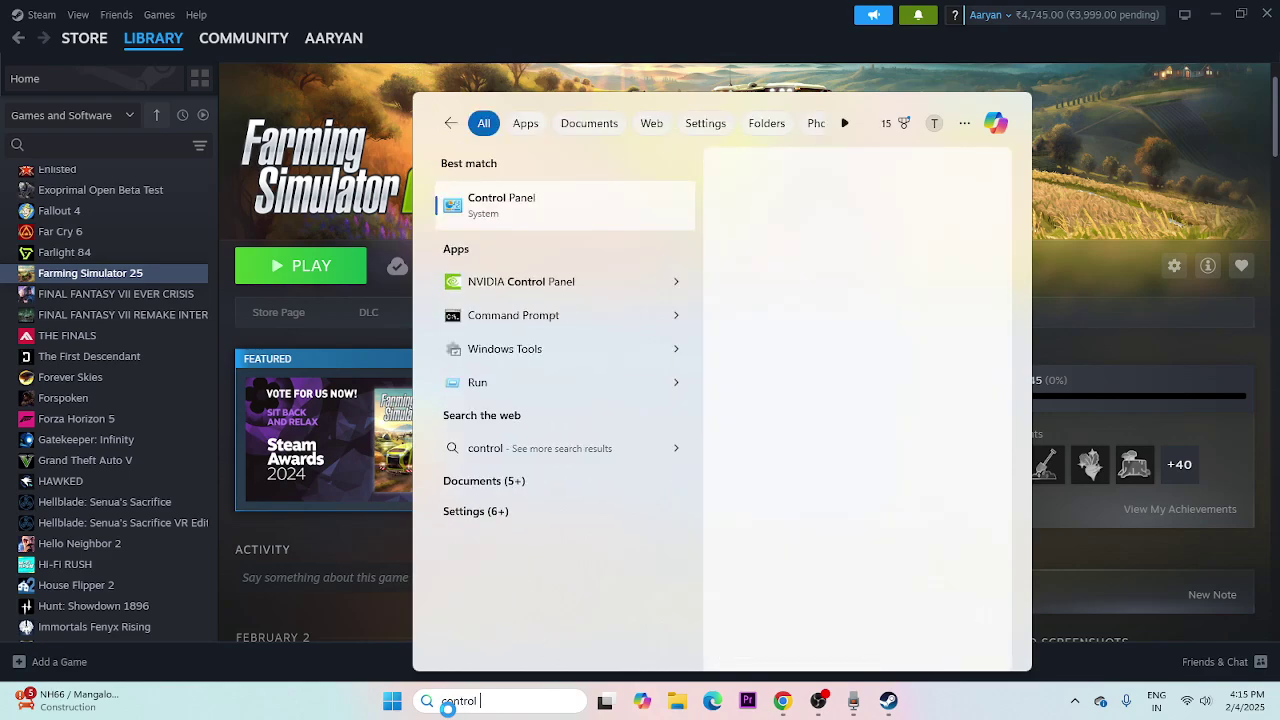
left_click(610, 208)
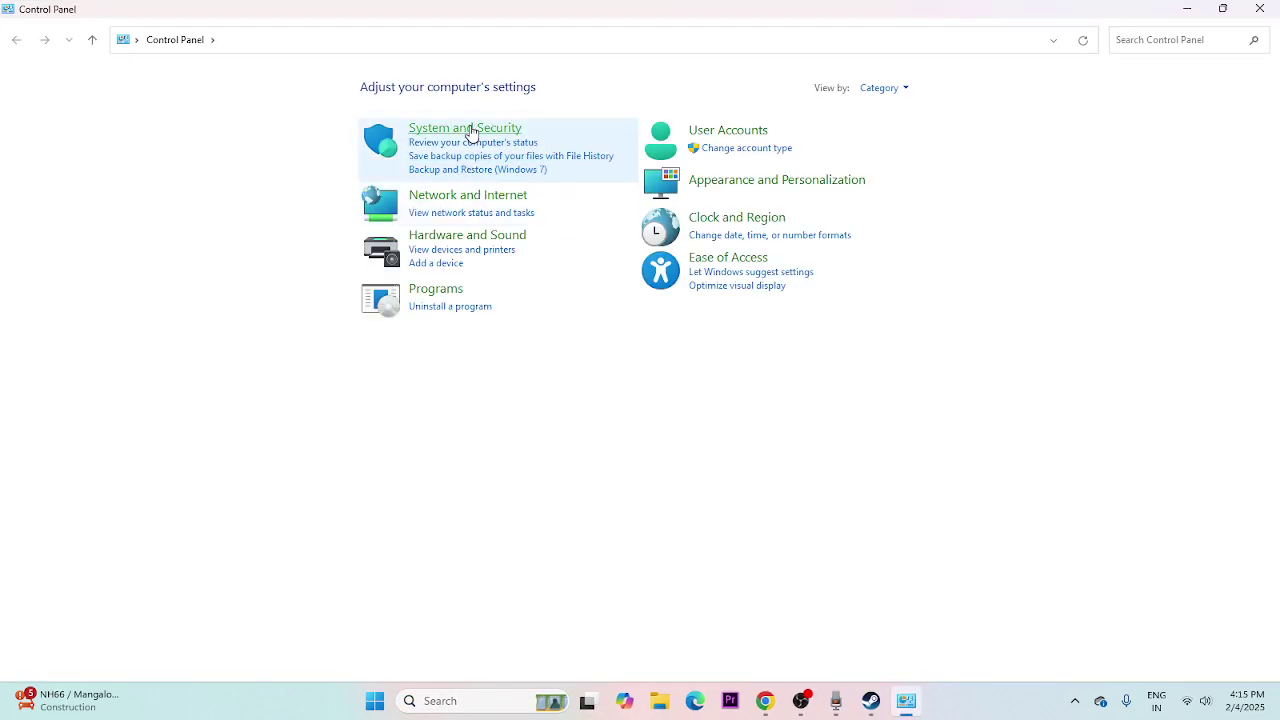
left_click(473, 132)
left_click(345, 139)
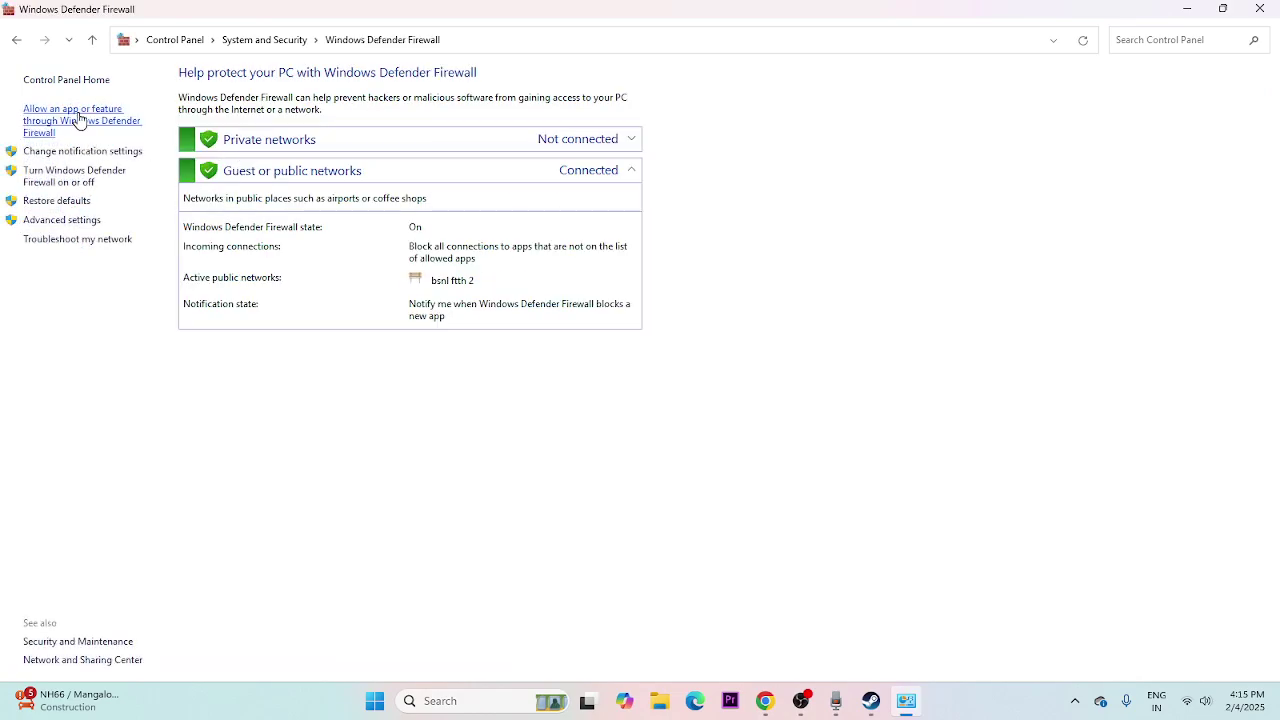
left_click(80, 118)
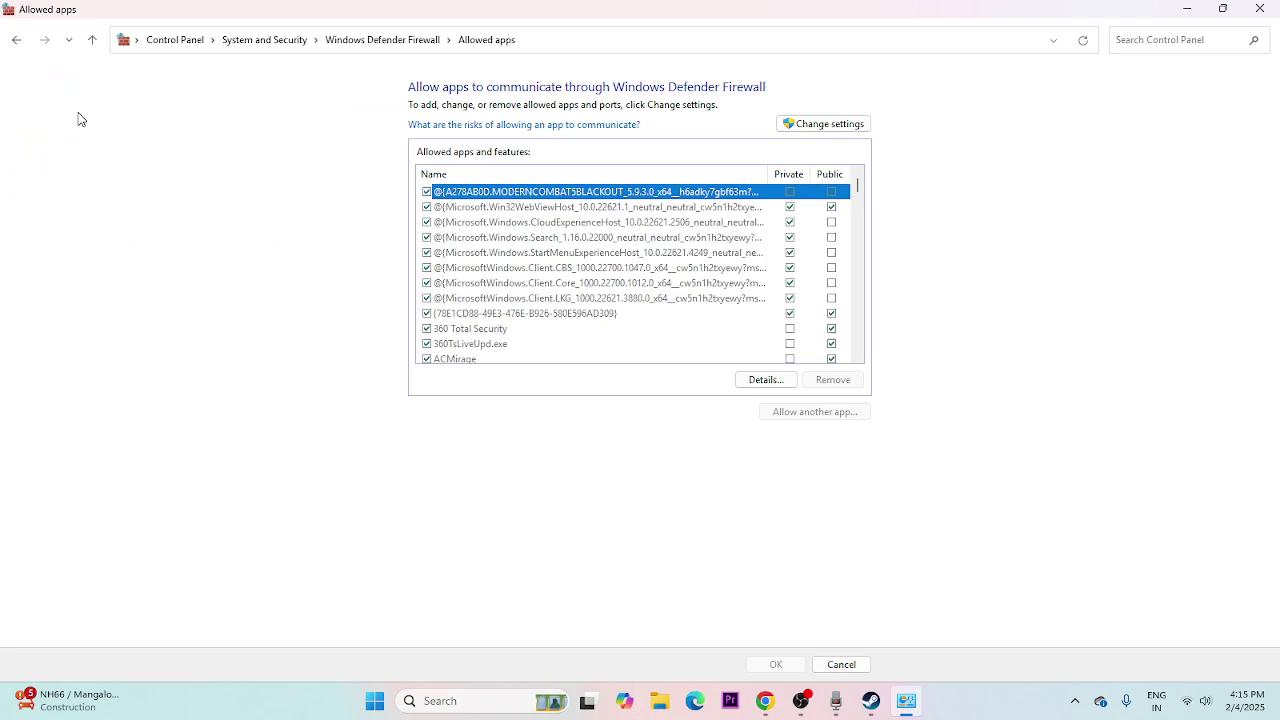
Check Farming Simulator 25's private and public network permissions in the allowed apps list, and close Control Panel.
scroll(503, 252, "down", 4)
scroll(503, 252, "down", 12)
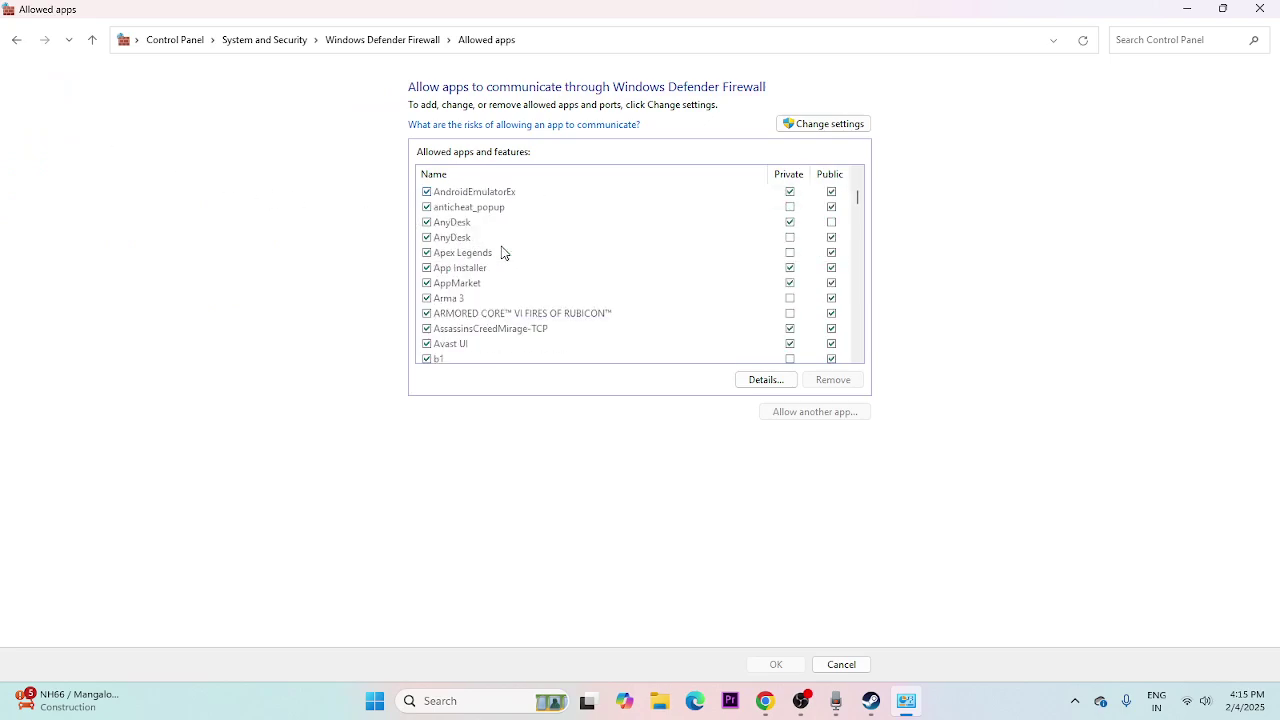
scroll(503, 252, "down", 12)
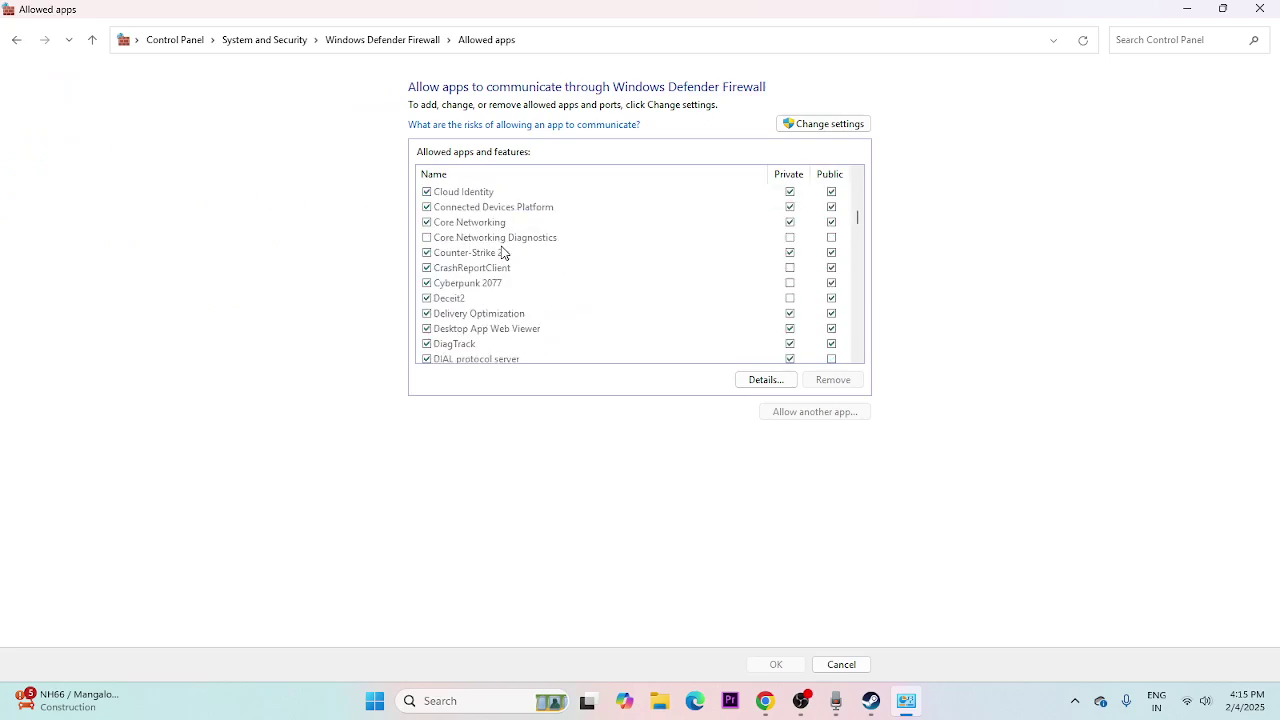
scroll(503, 252, "down", 2)
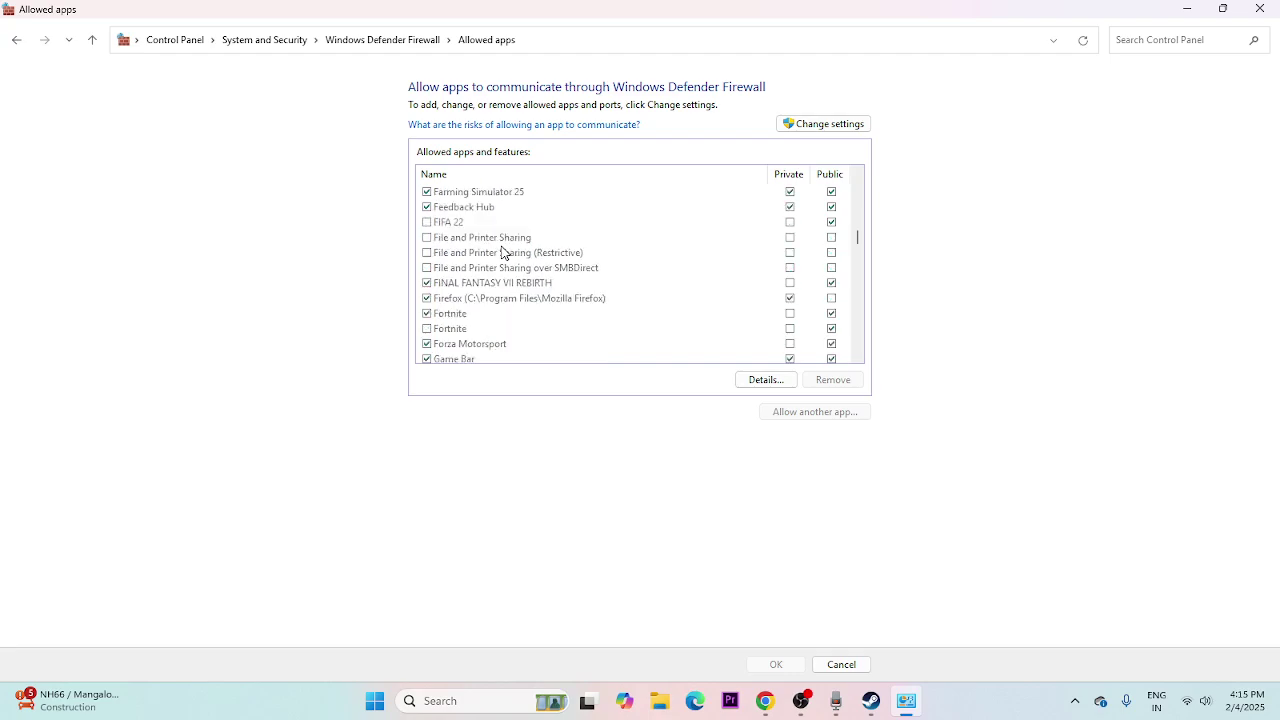
scroll(559, 270, "up", 1)
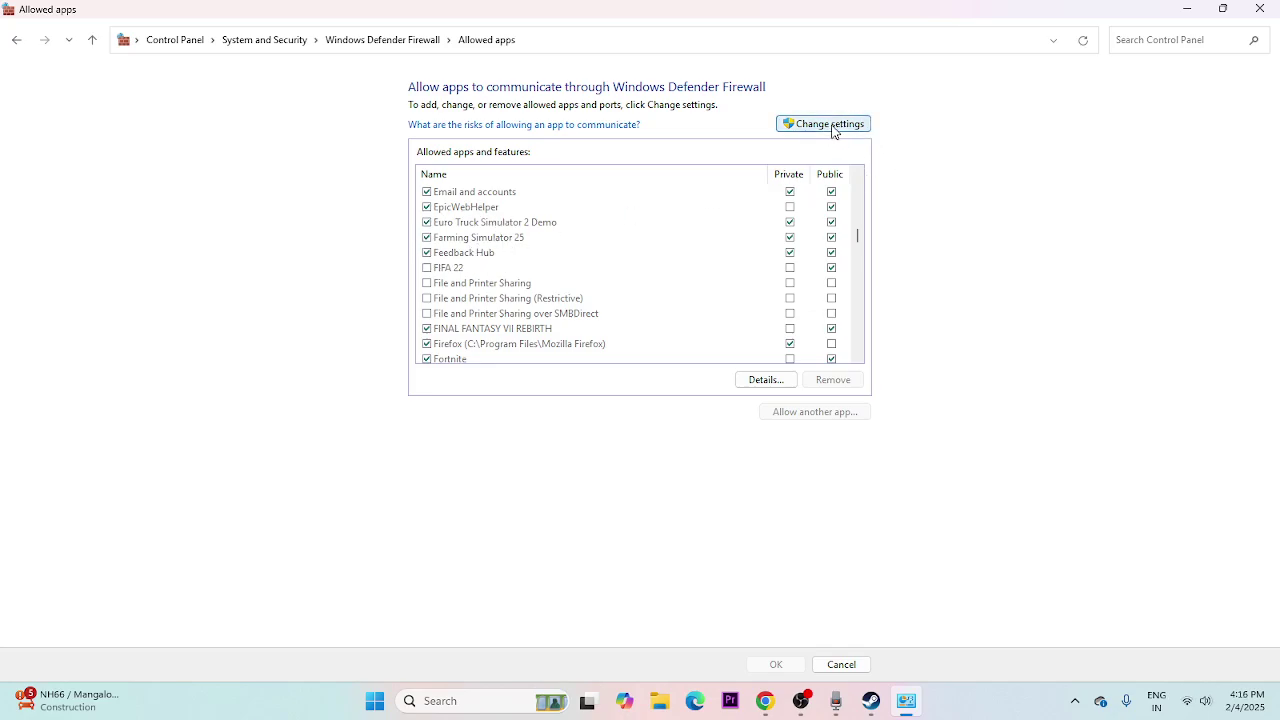
left_click(1258, 14)
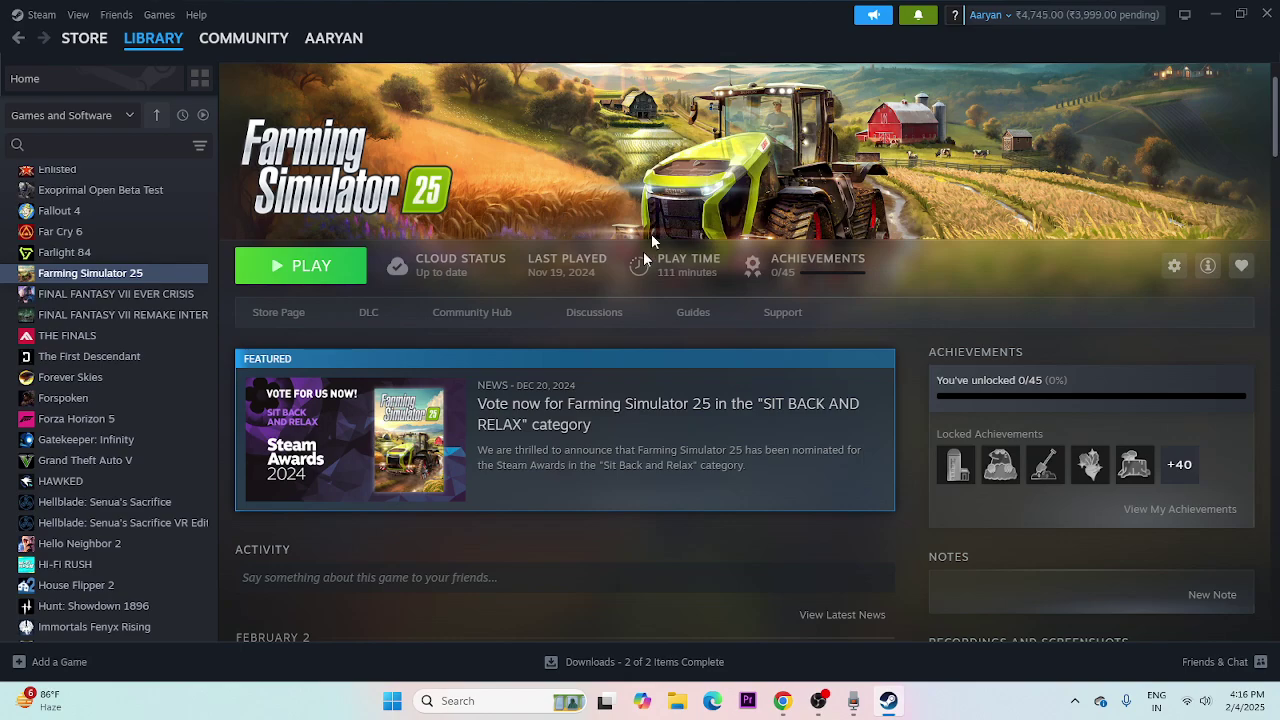
Find System Configuration through Windows search and open its list of services.
left_click(450, 708)
type("s")
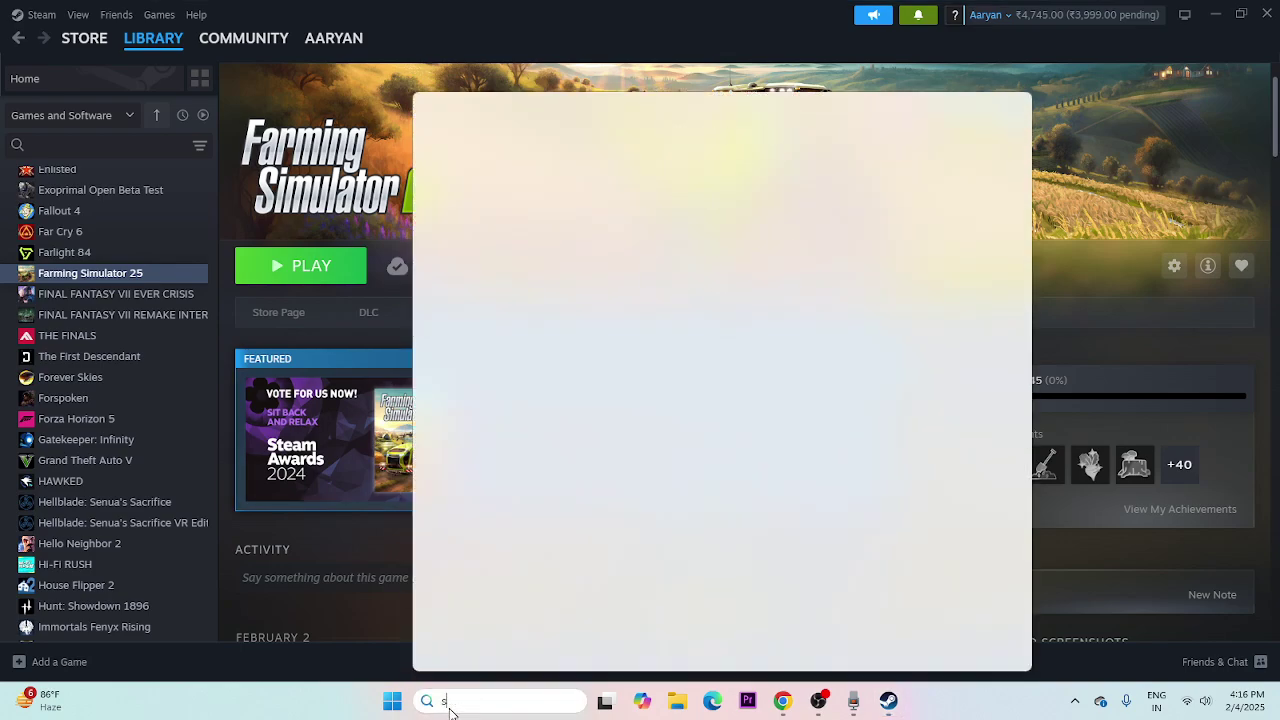
type("ystem Configuration")
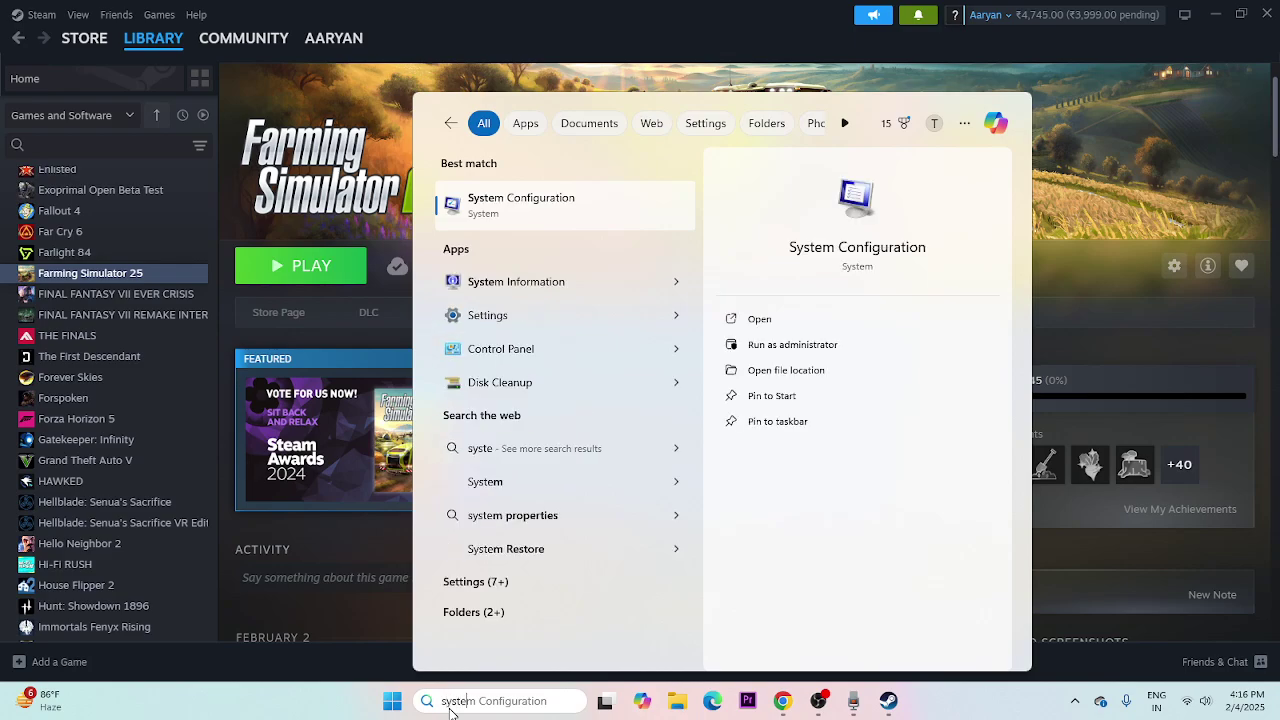
left_click(606, 195)
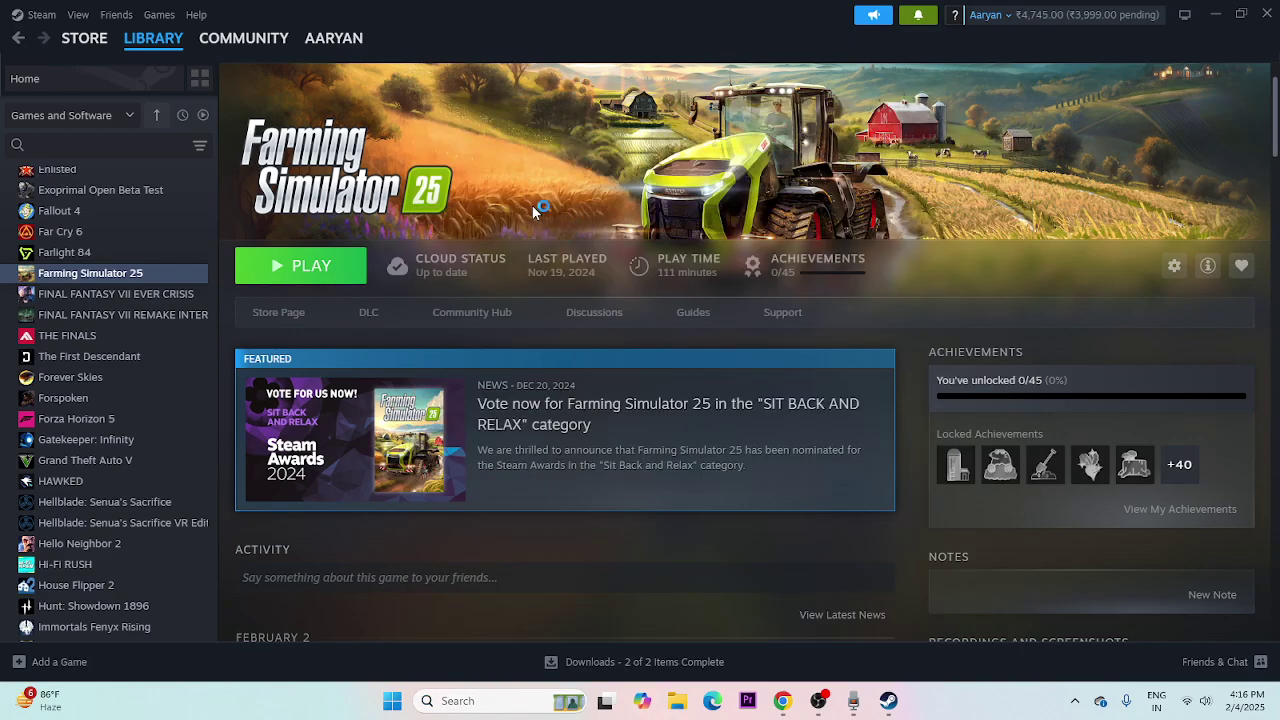
left_click(506, 225)
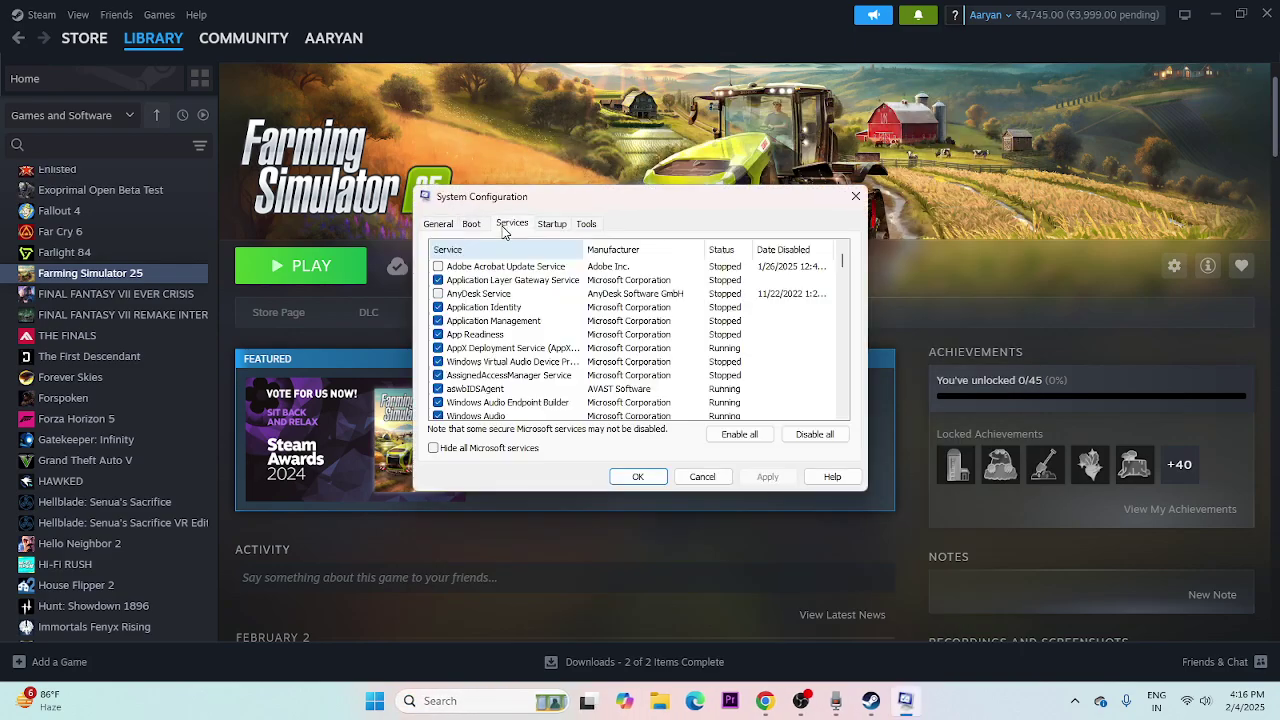
Disable all listed services, hide all Microsoft services, apply the changes, and dismiss the restart prompt without restarting.
left_click(814, 434)
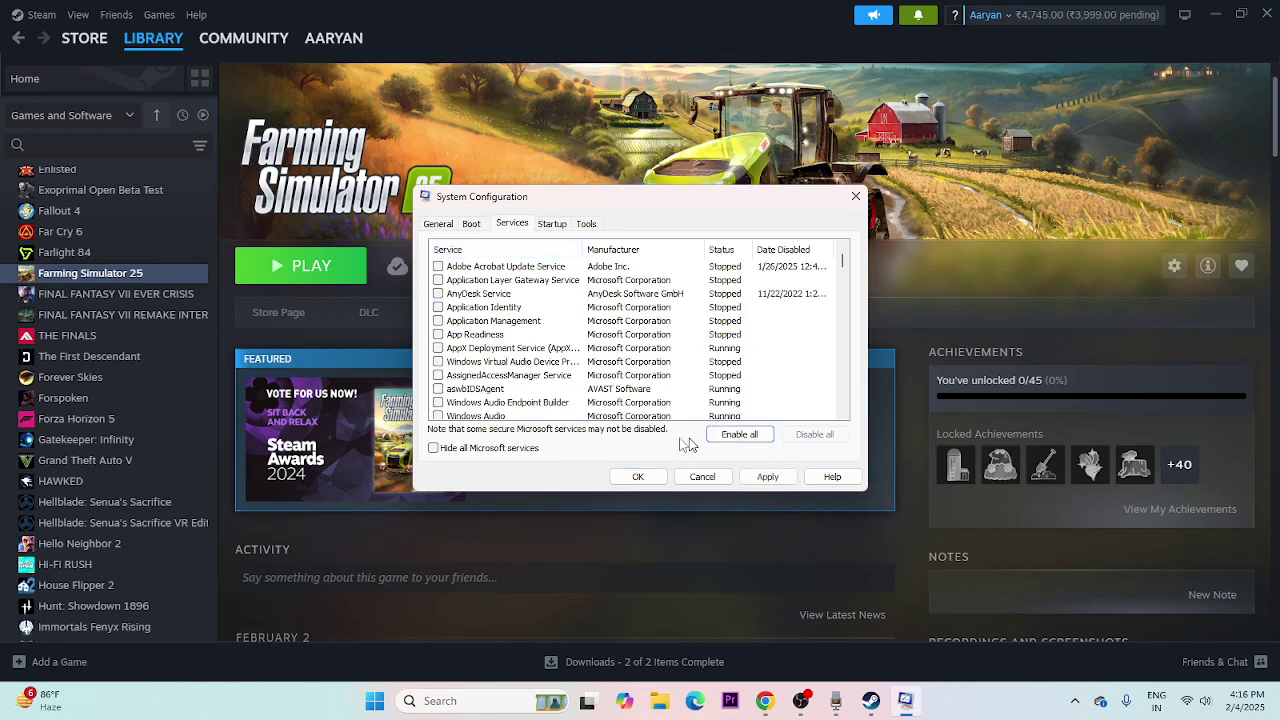
left_click(442, 452)
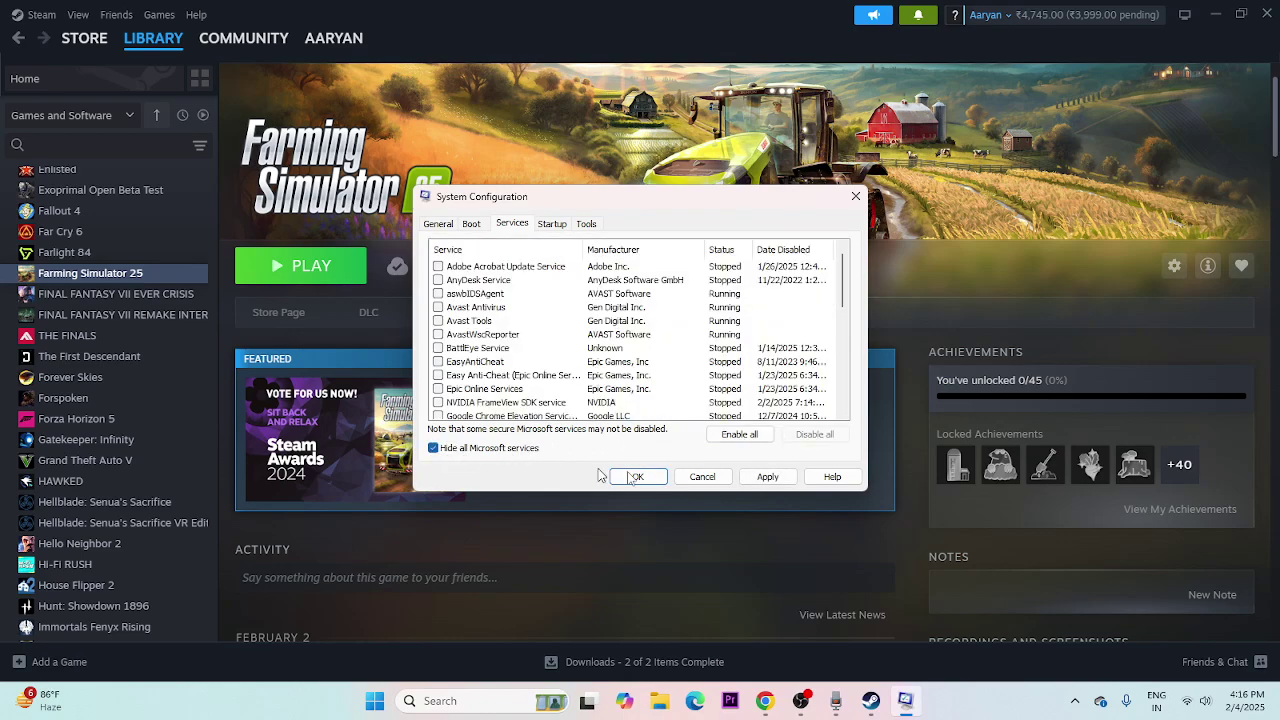
left_click(766, 477)
left_click(633, 477)
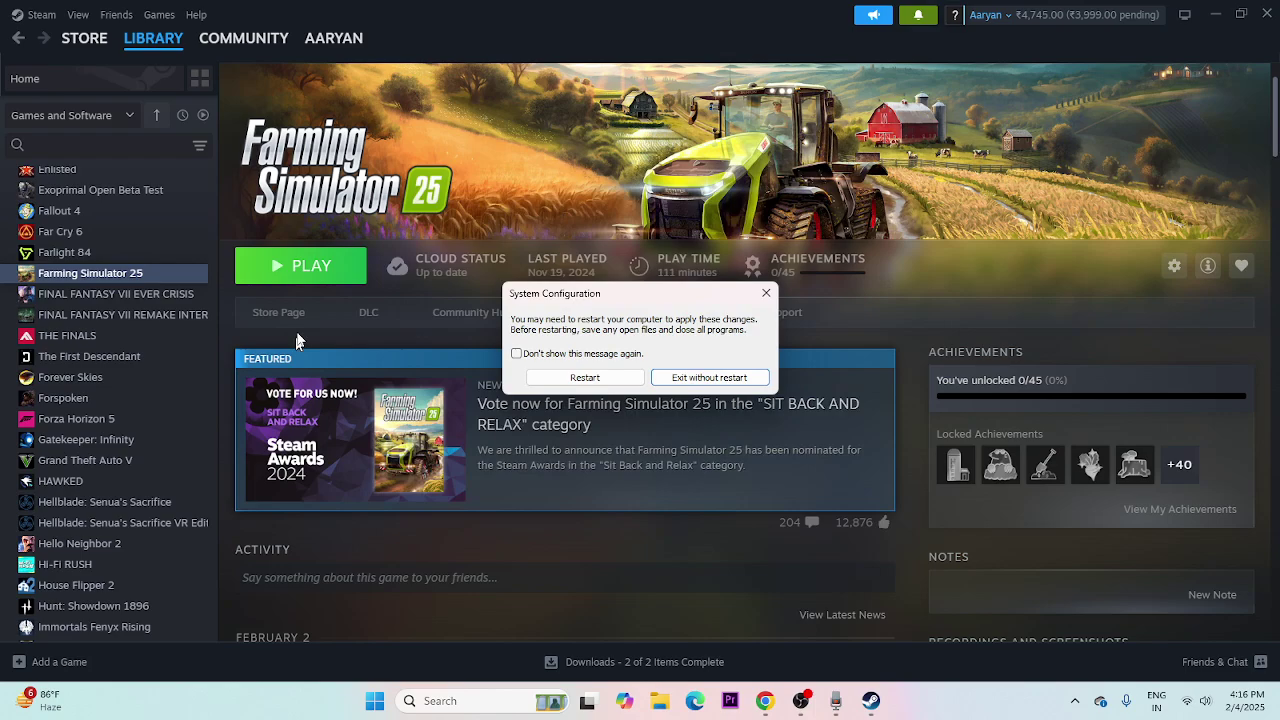
left_click(766, 292)
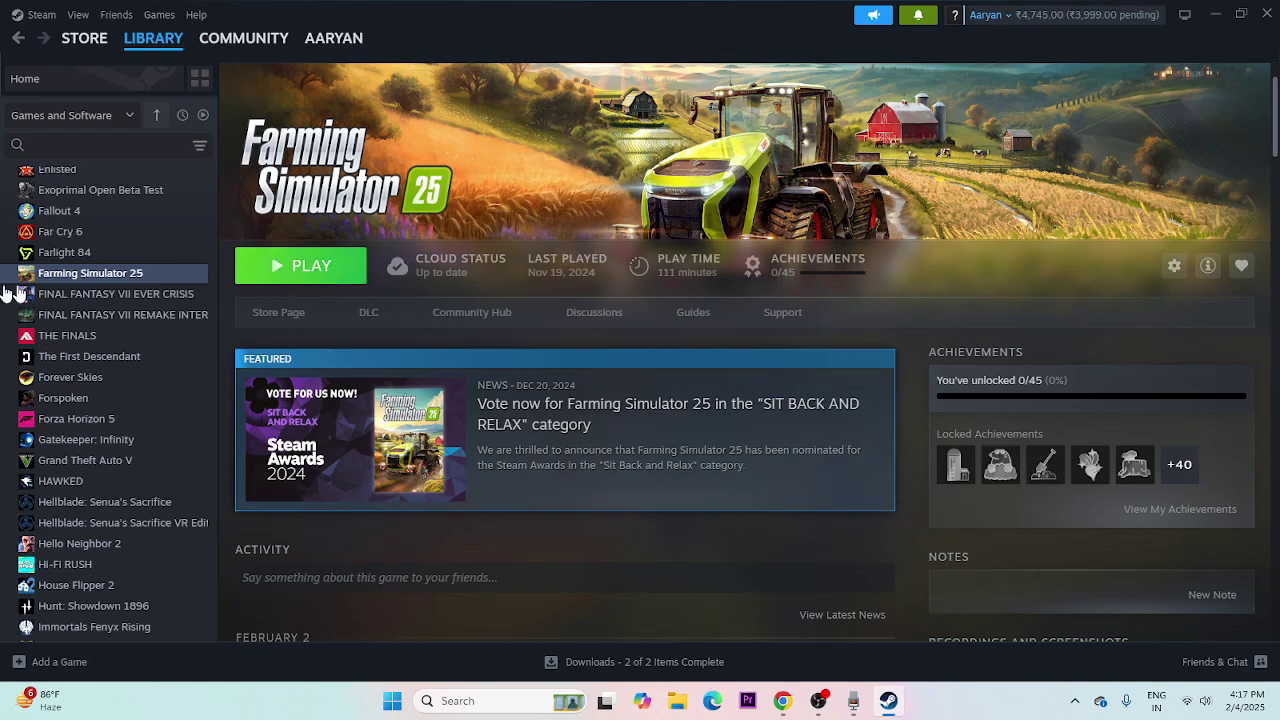
Open Farming Simulator 25's properties in the Steam library and turn off the Steam Overlay while in-game.
right_click(52, 280)
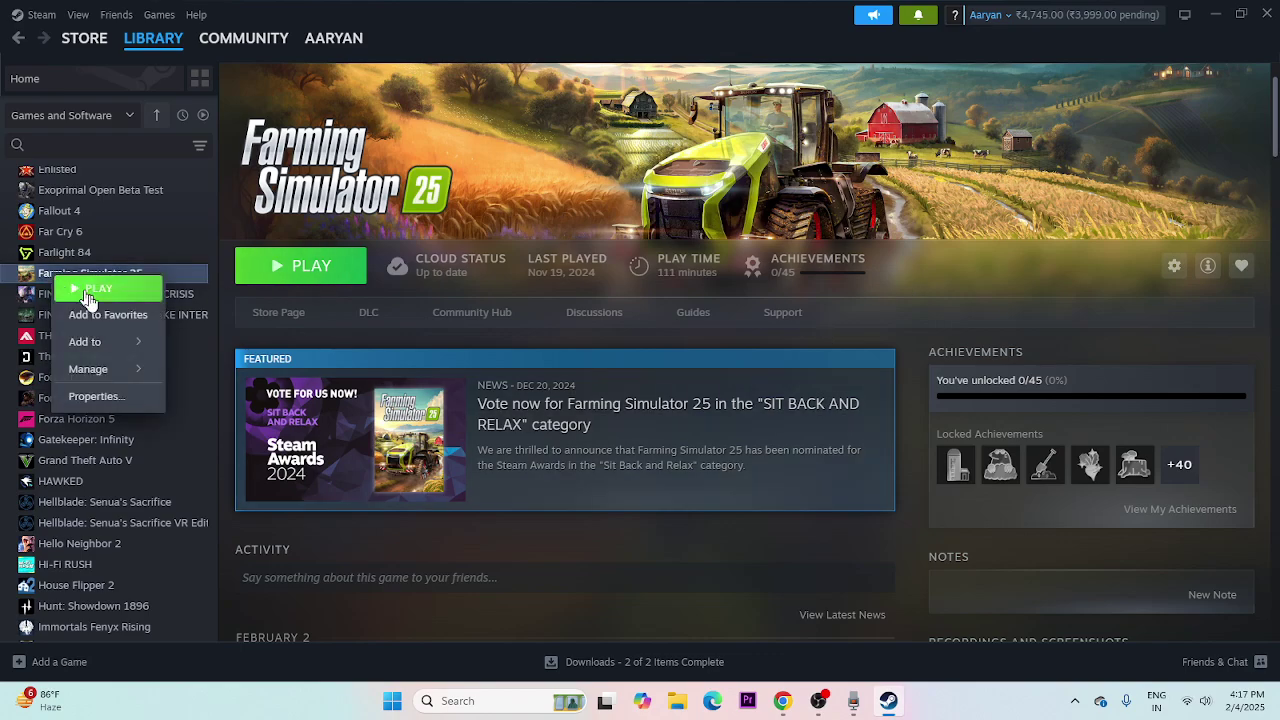
left_click(100, 395)
left_click_drag(798, 152, 969, 201)
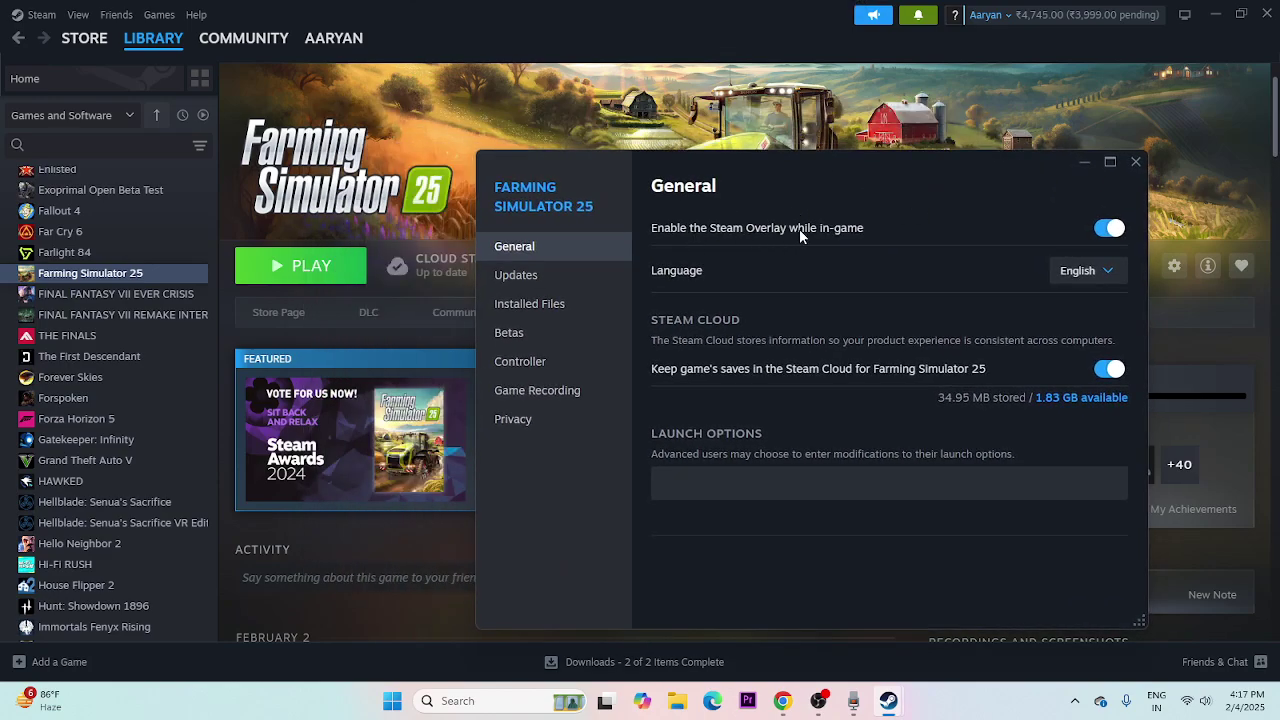
left_click(1107, 229)
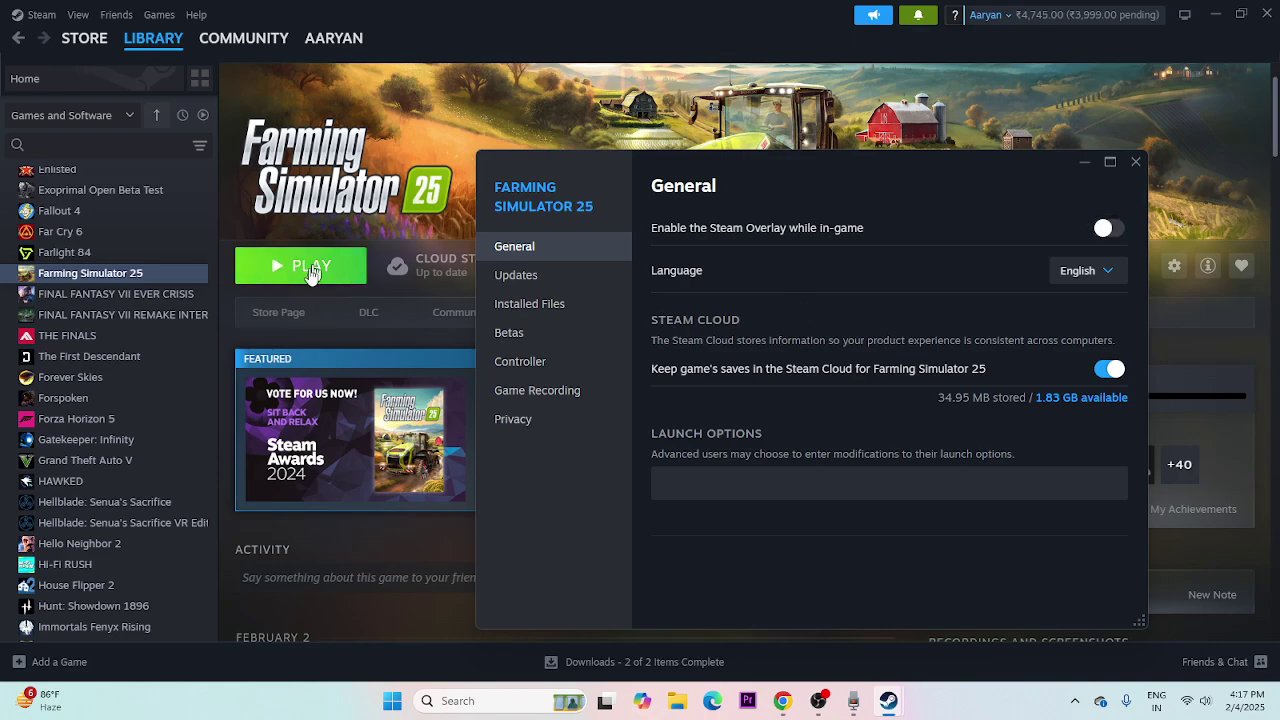
Set Farming Simulator 25's launch options to -d3dll and close the properties window.
left_click(692, 477)
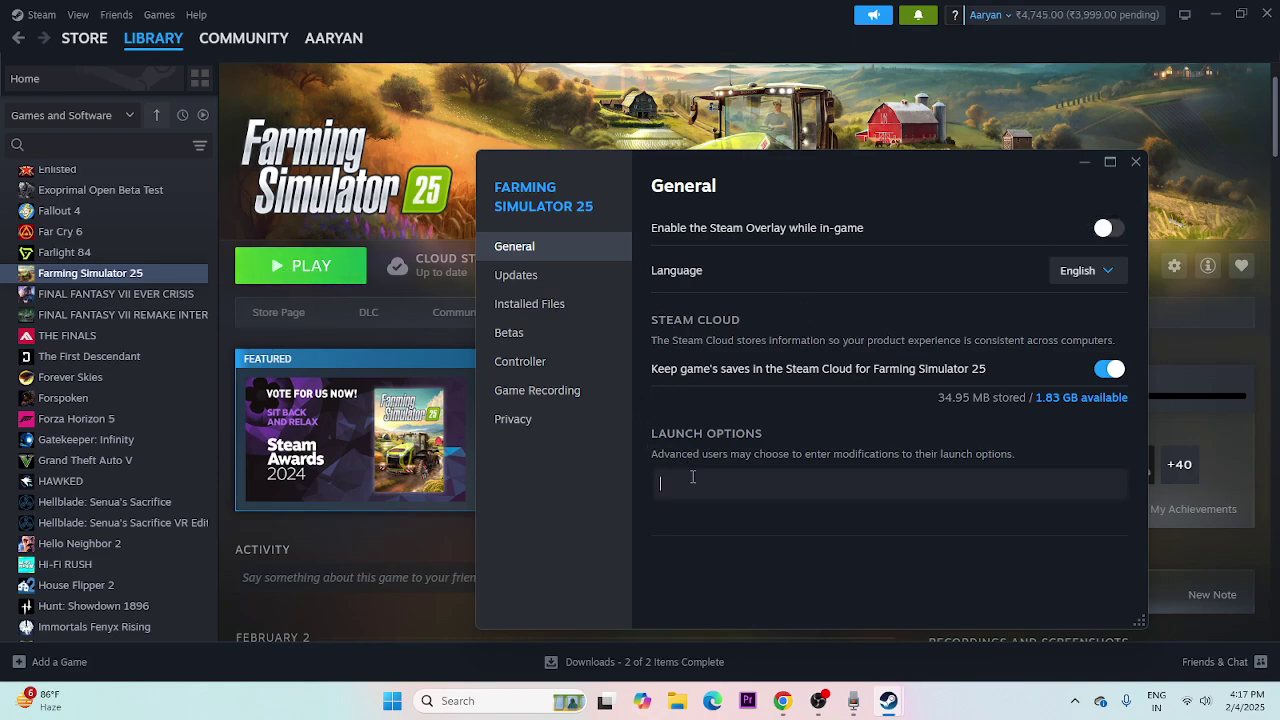
type("-d3d11")
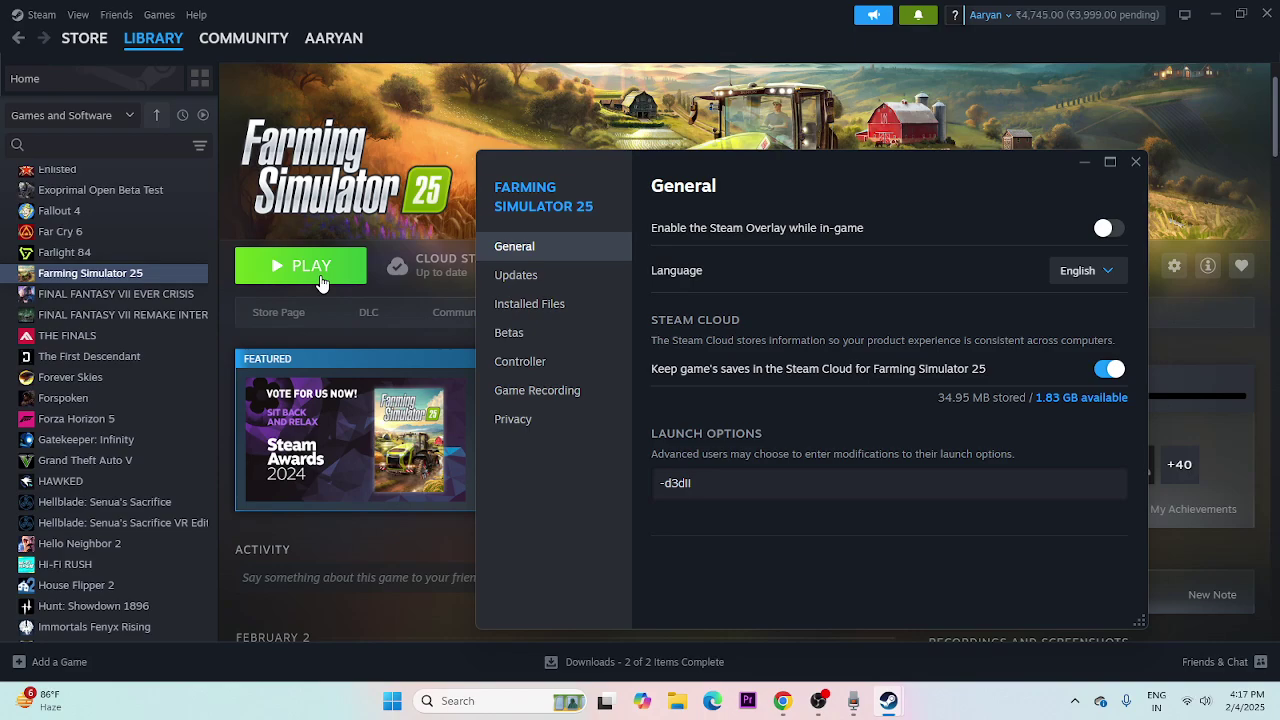
left_click(1136, 162)
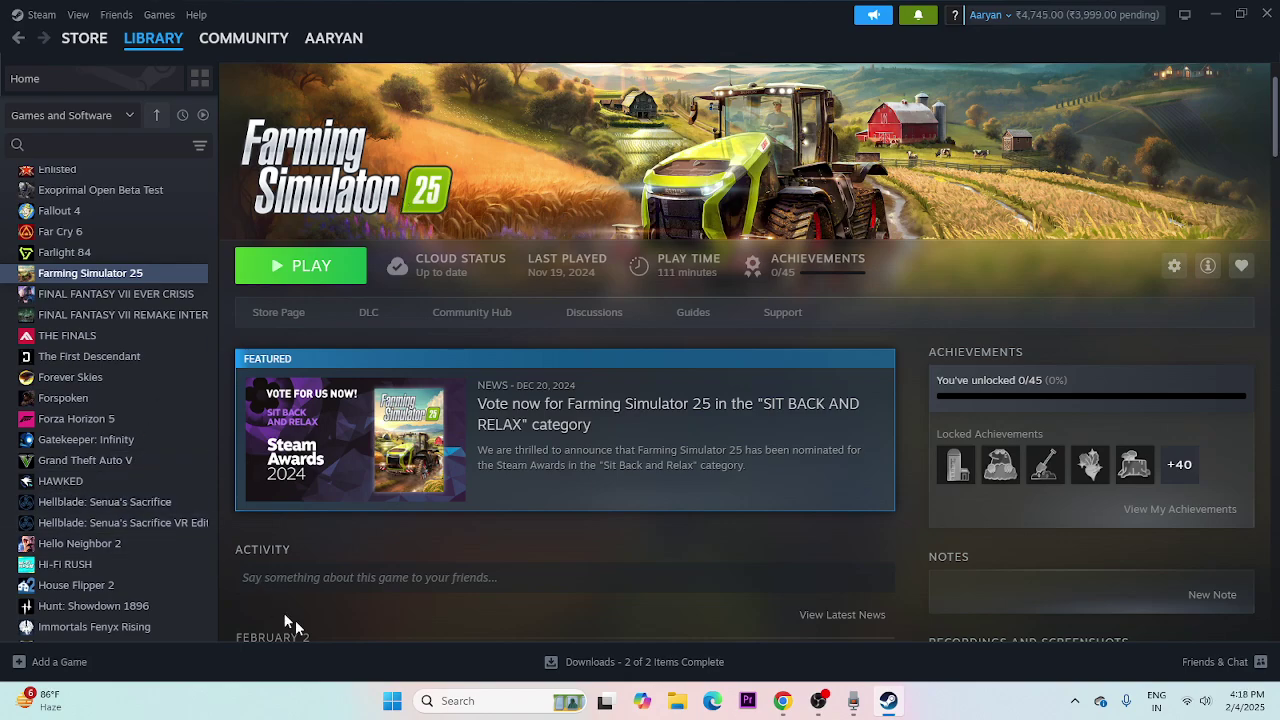
Open Task Manager, examine the running apps and background processes, and close it.
right_click(383, 700)
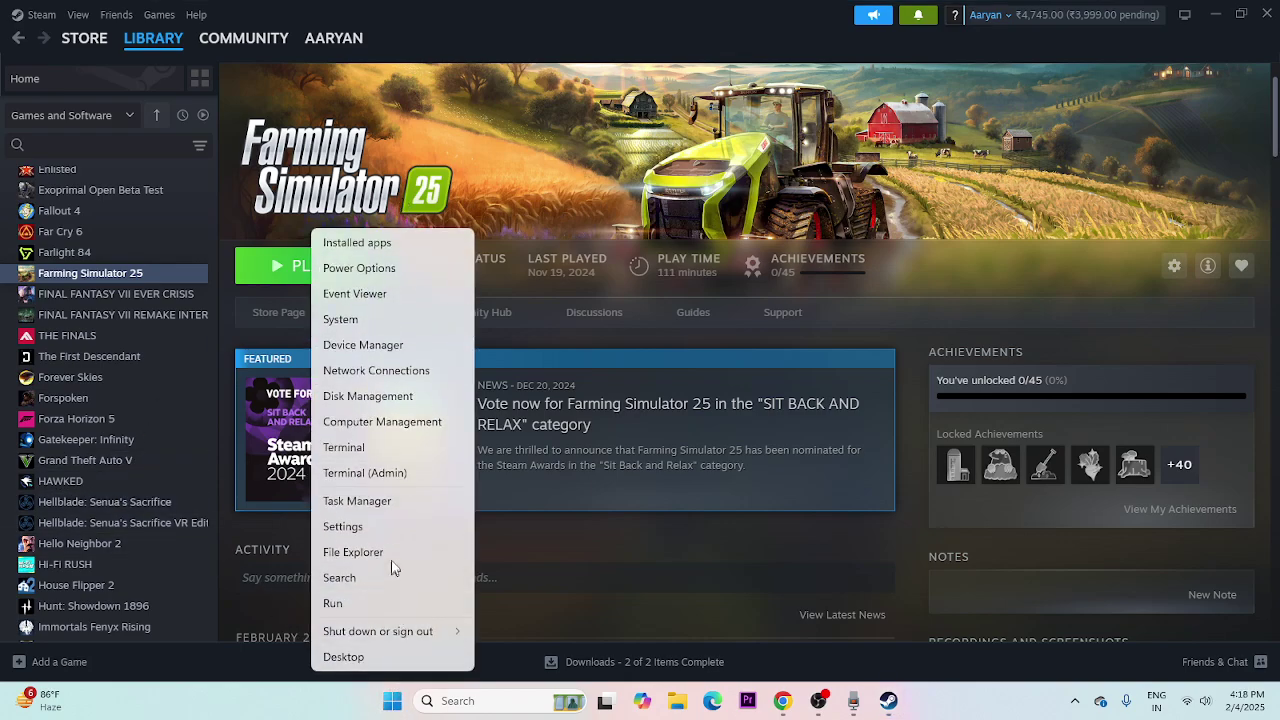
left_click(376, 499)
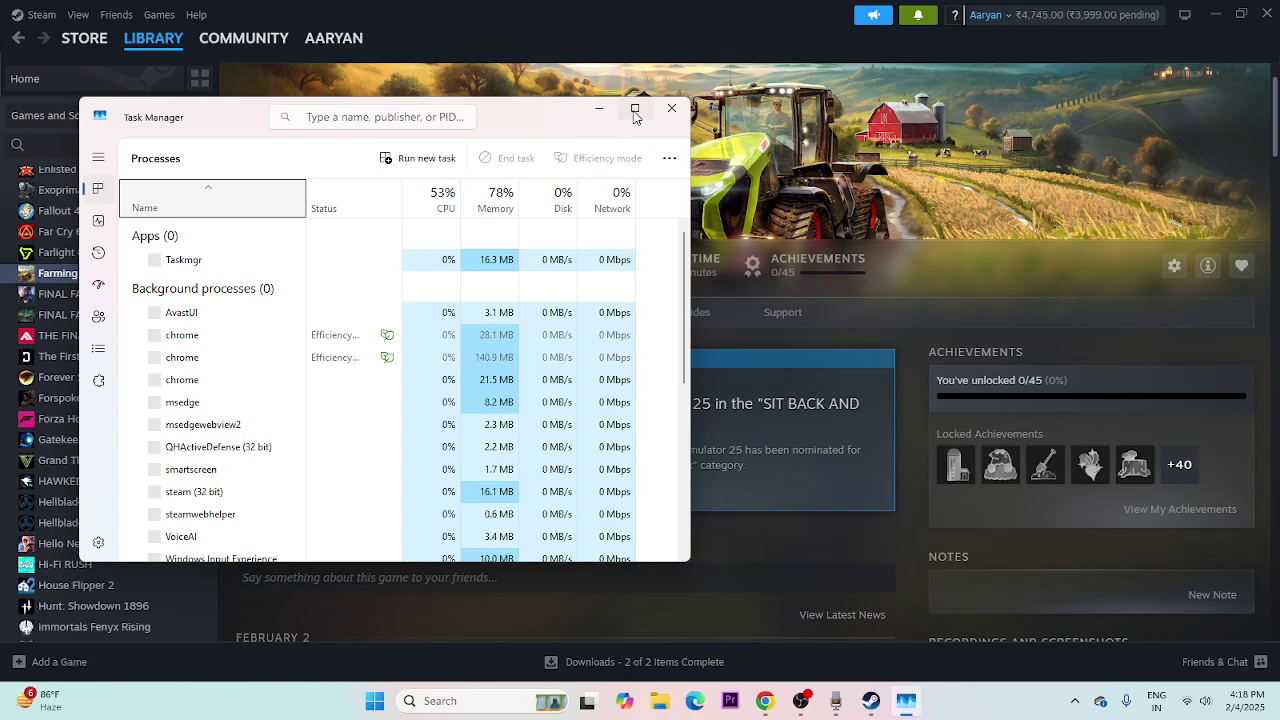
left_click(634, 110)
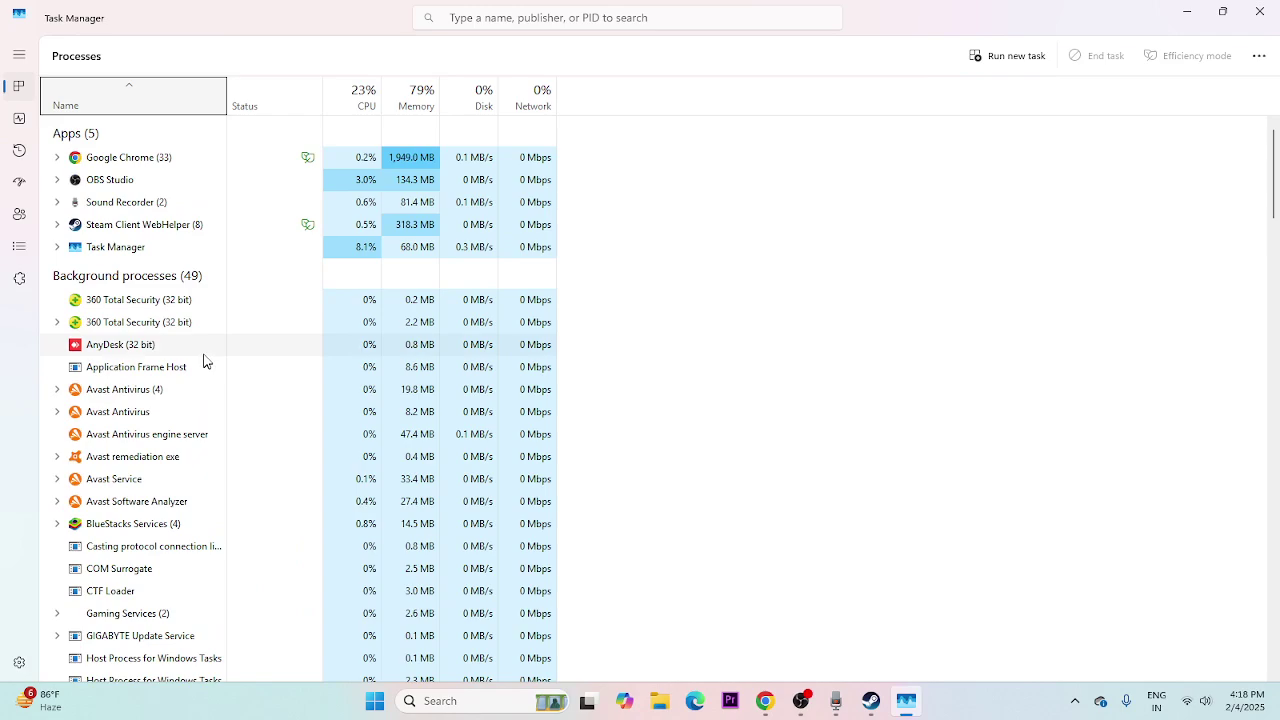
scroll(233, 400, "down", 3)
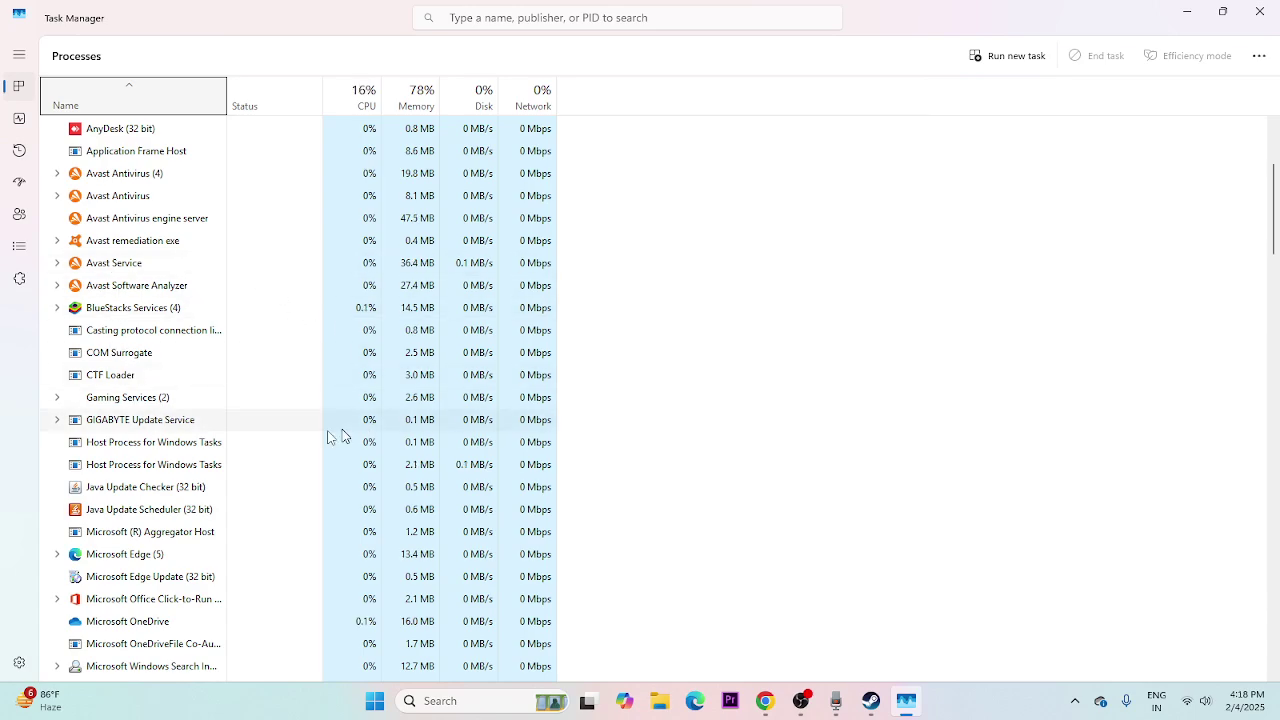
left_click(1258, 8)
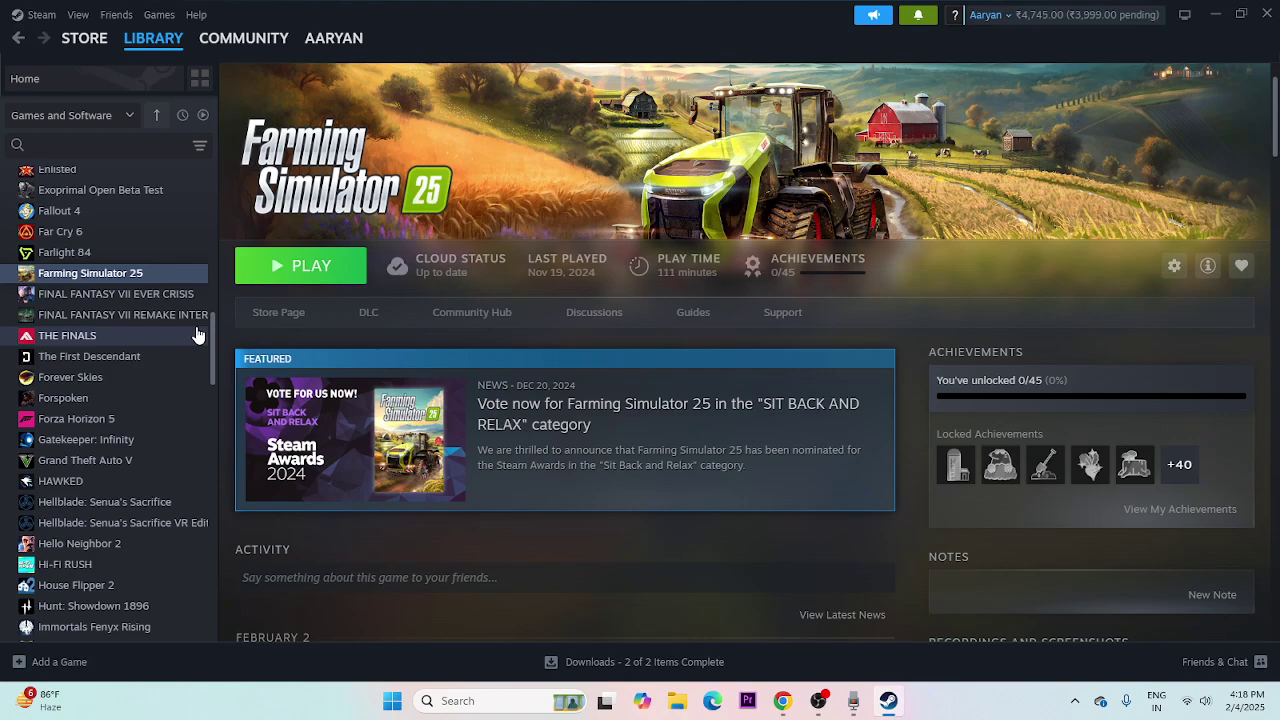
Find the Windows Graphics settings through search and start adding a desktop app to the custom application settings.
left_click(460, 705)
type("GRAPHICS")
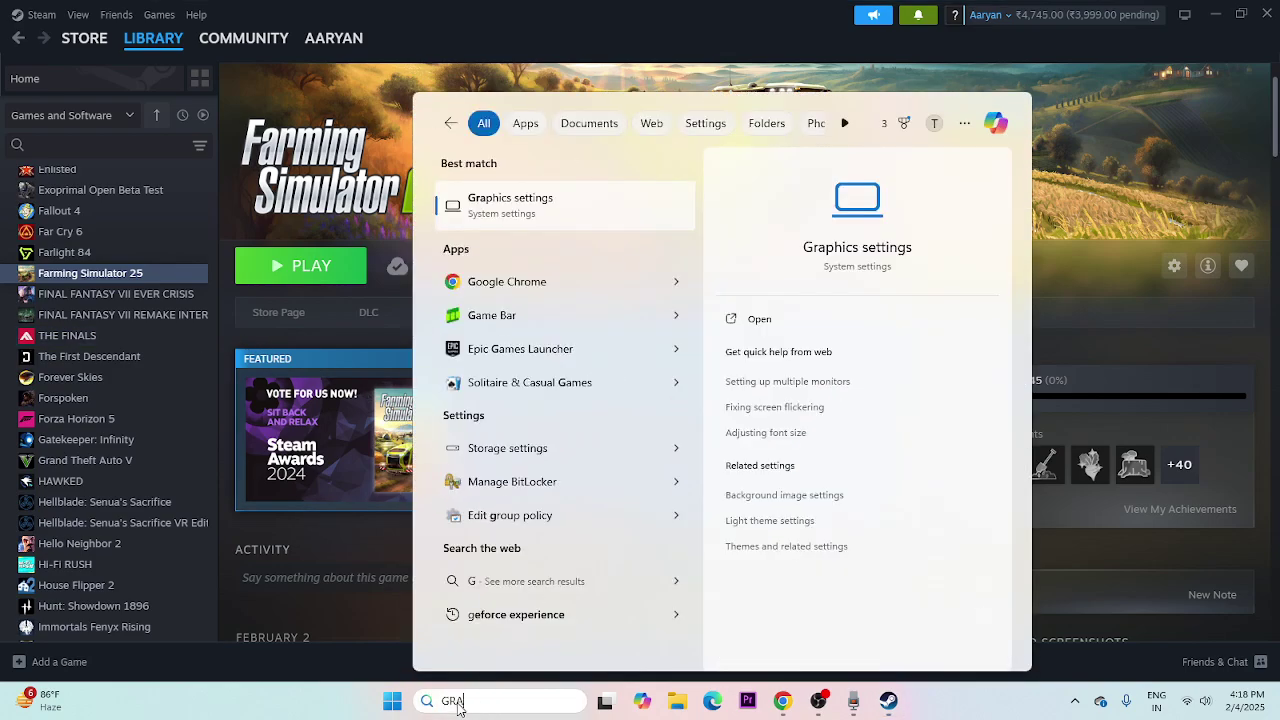
left_click(542, 190)
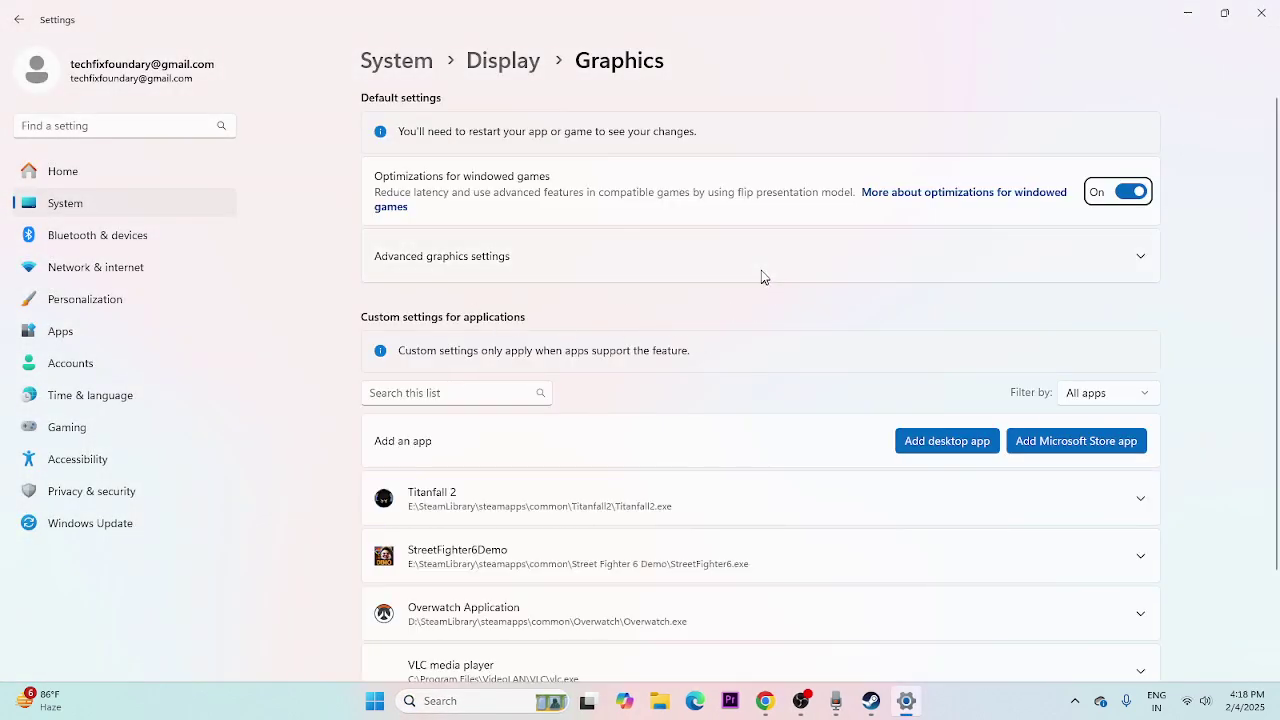
scroll(773, 274, "down", 3)
left_click(943, 265)
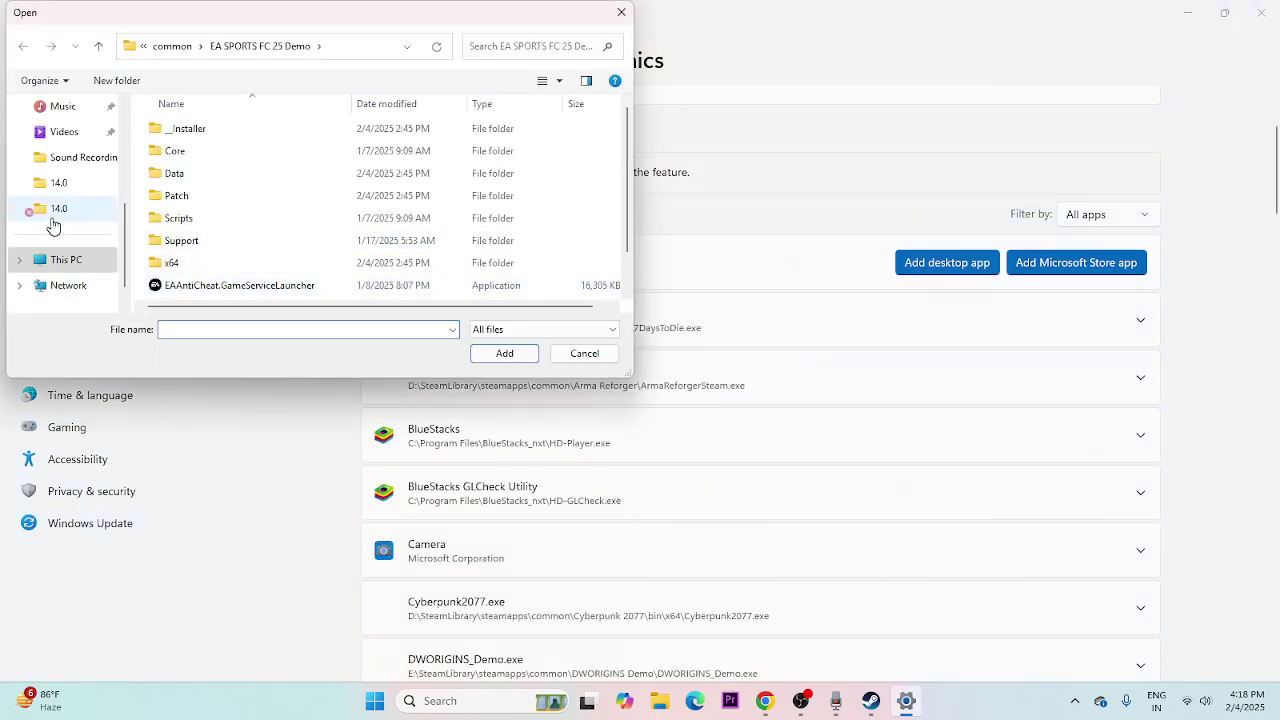
left_click(54, 259)
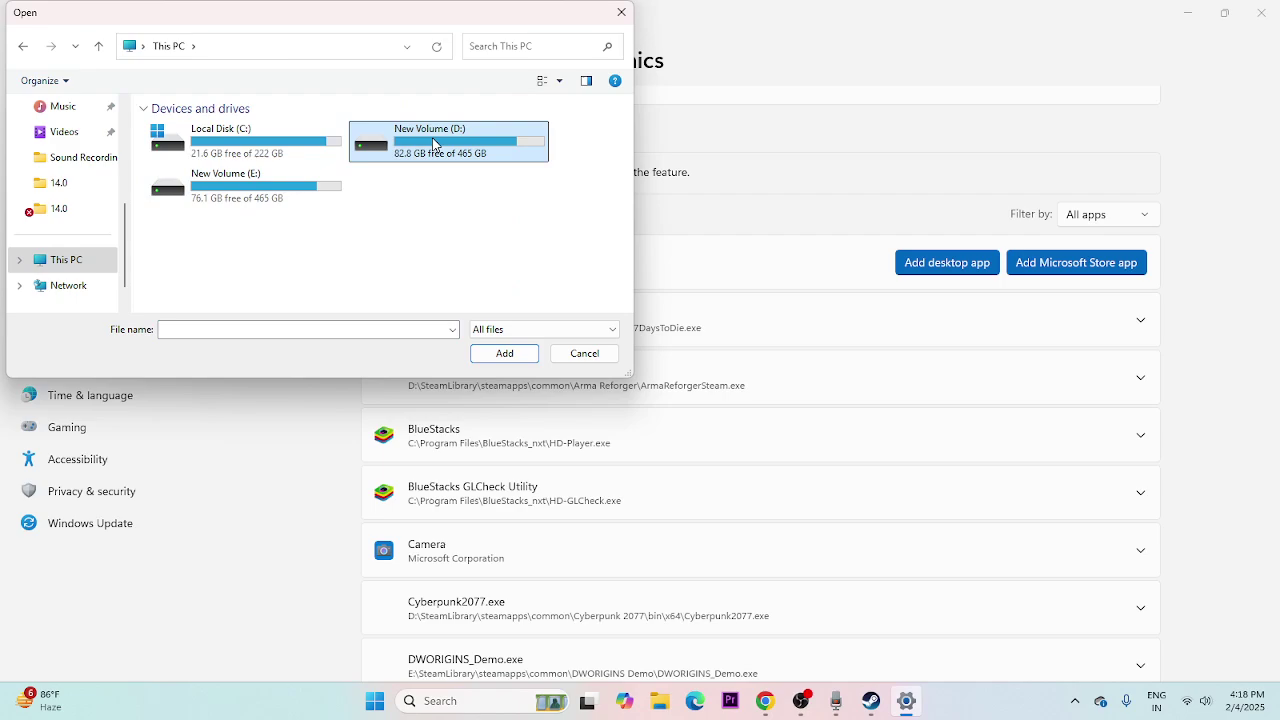
double_click(432, 139)
double_click(206, 217)
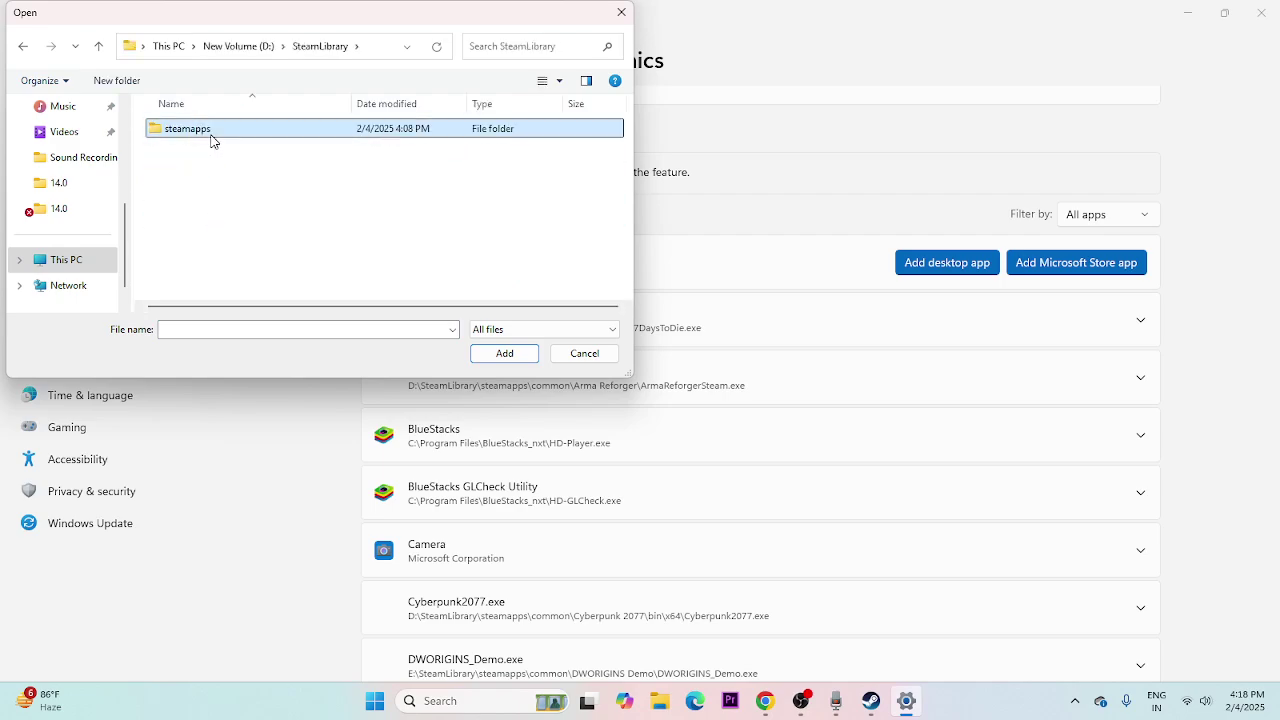
double_click(206, 131)
double_click(206, 131)
scroll(240, 211, "down", 6)
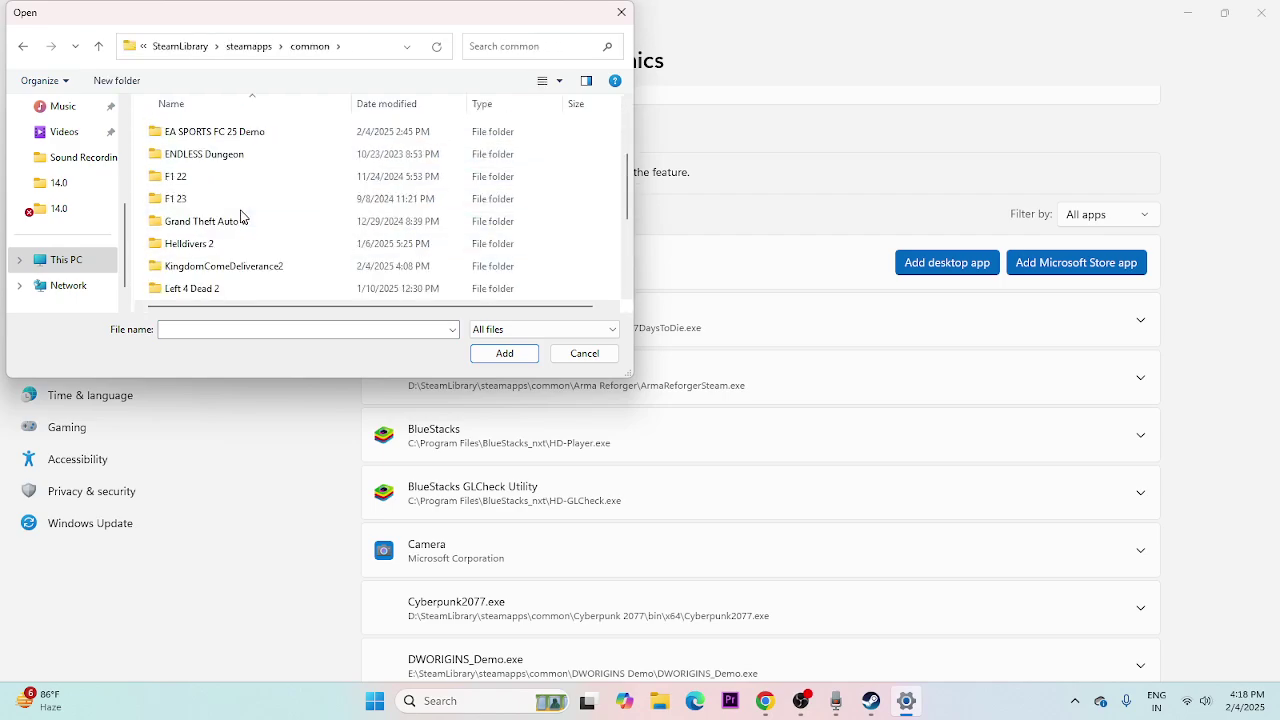
Add FarmingSimulator2025 from the Farming Simulator 25 folder in drive E:'s SteamLibrary, under steamapps and common, to the graphics app list.
left_click(96, 262)
double_click(204, 202)
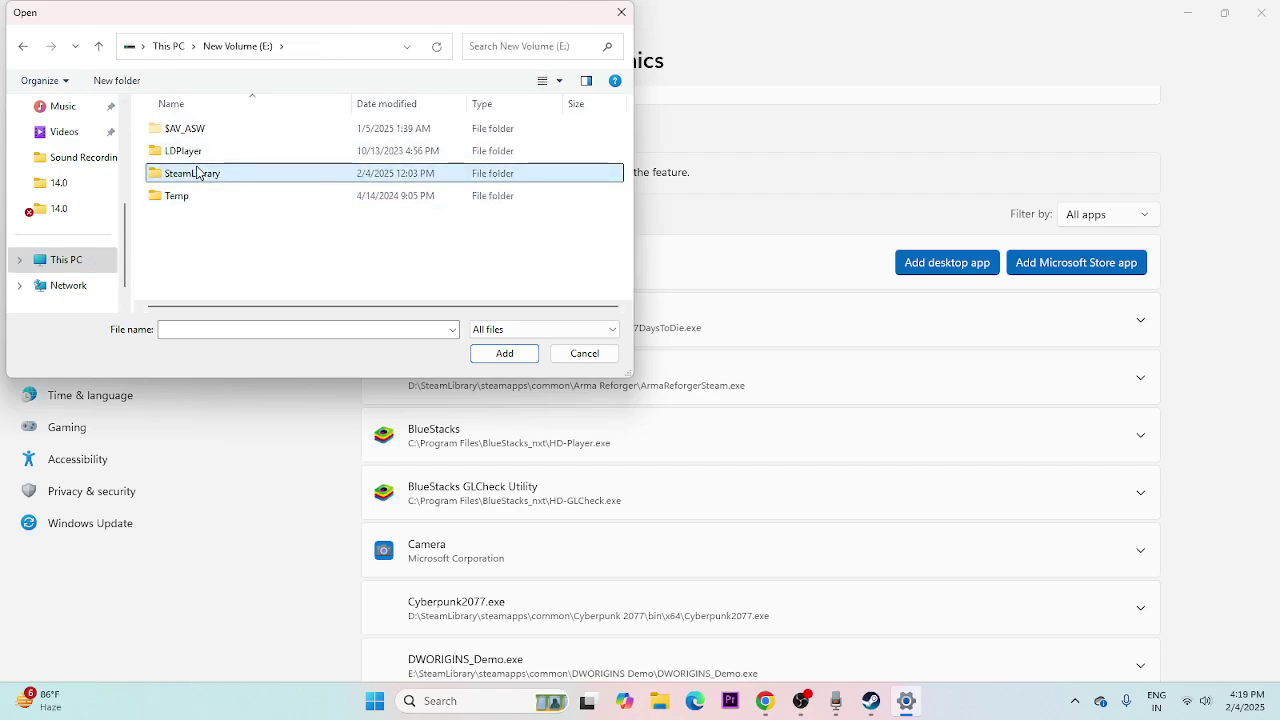
double_click(194, 173)
double_click(207, 137)
scroll(215, 170, "down", 1)
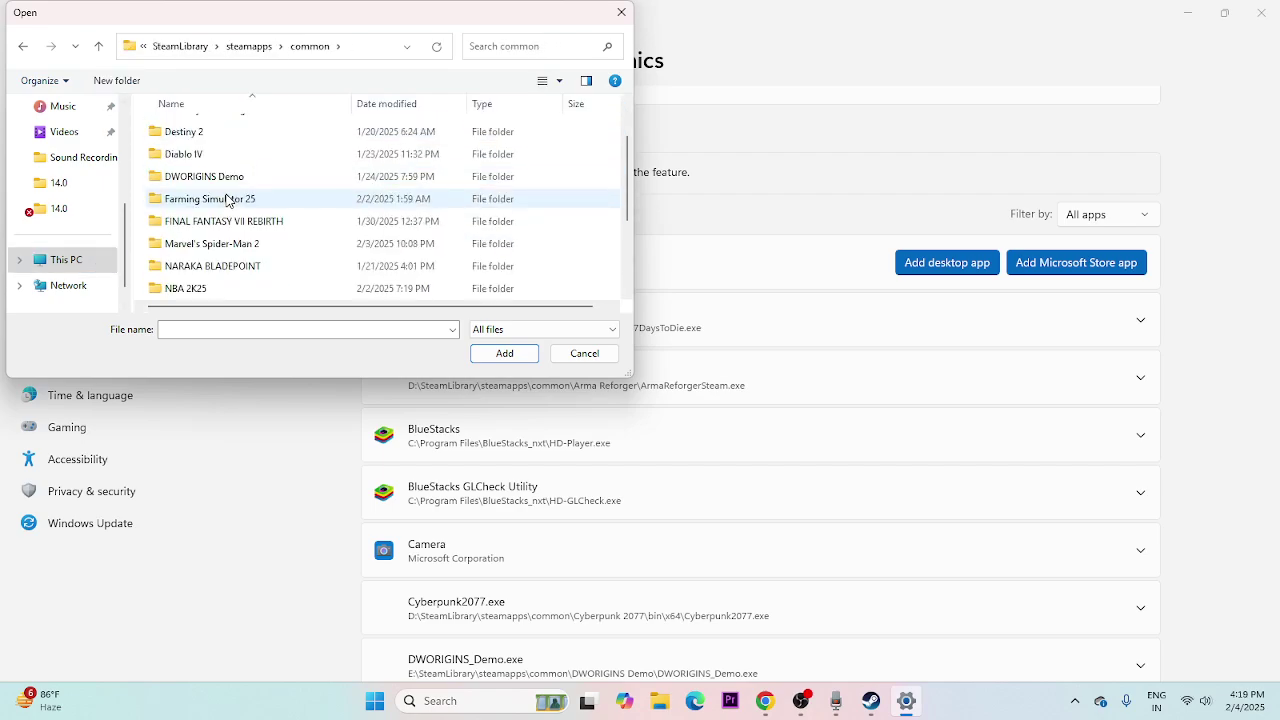
double_click(213, 204)
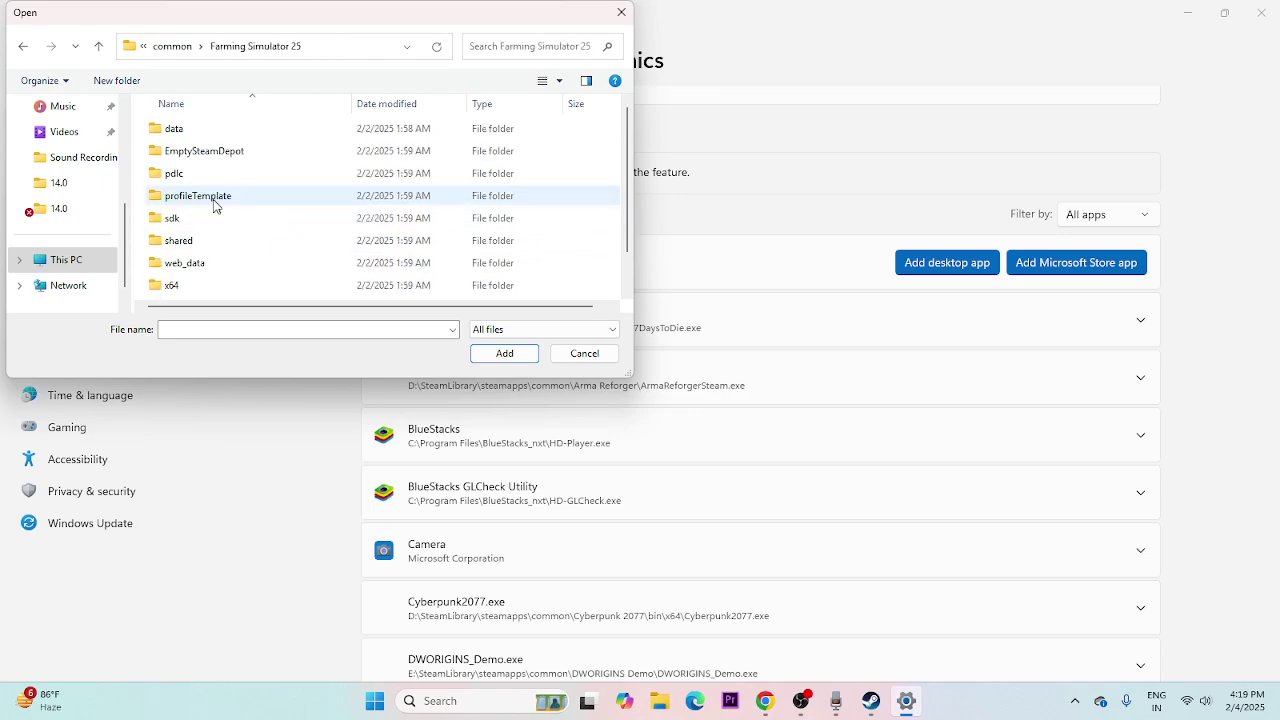
scroll(220, 194, "down", 1)
left_click(214, 290)
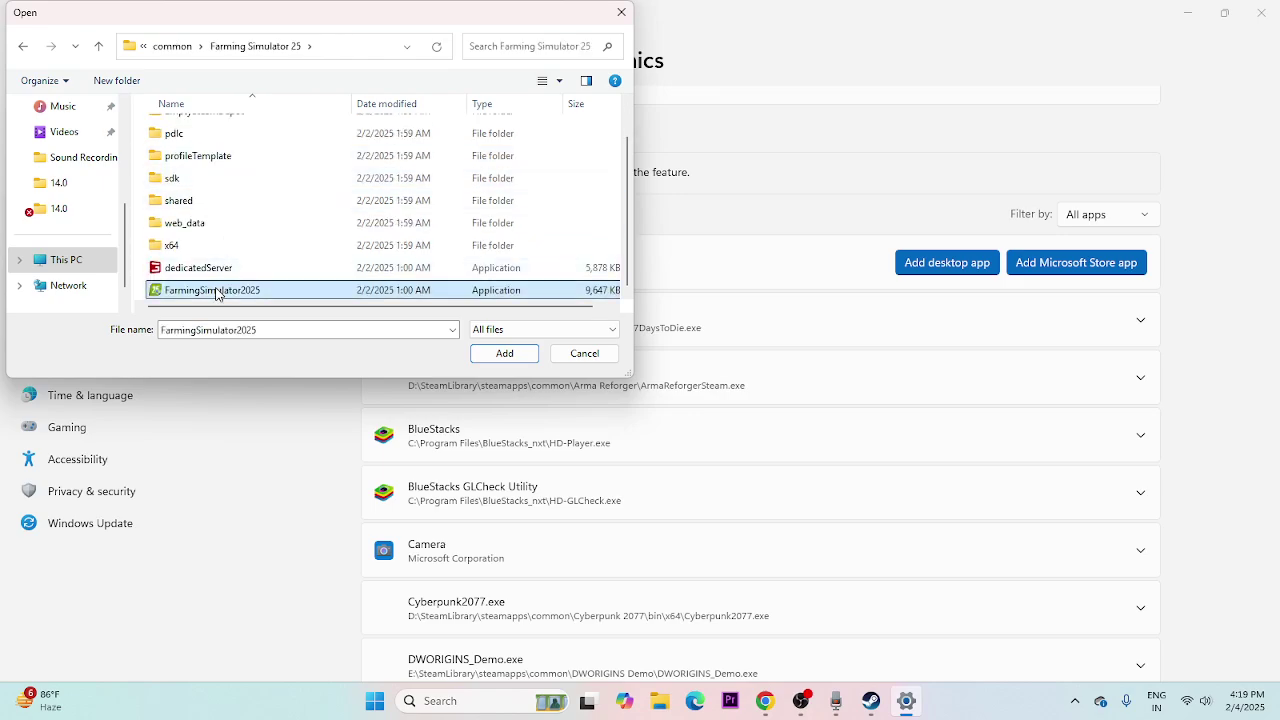
left_click(505, 353)
Set the GIANTS Launcher entry's GPU preference to High Performance (NVIDIA GeForce GTX 1650 SUPER) and close Settings.
scroll(1278, 352, "down", 3)
scroll(1278, 352, "down", 5)
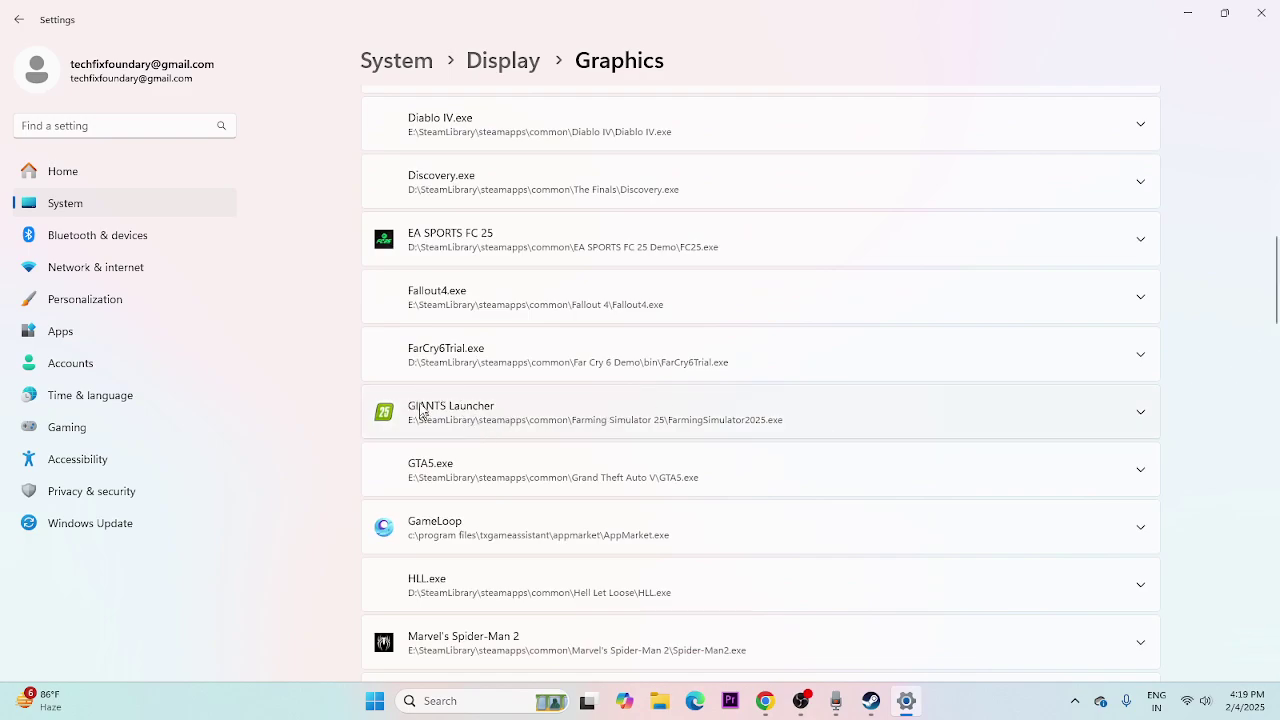
left_click(1141, 412)
scroll(1165, 390, "down", 2)
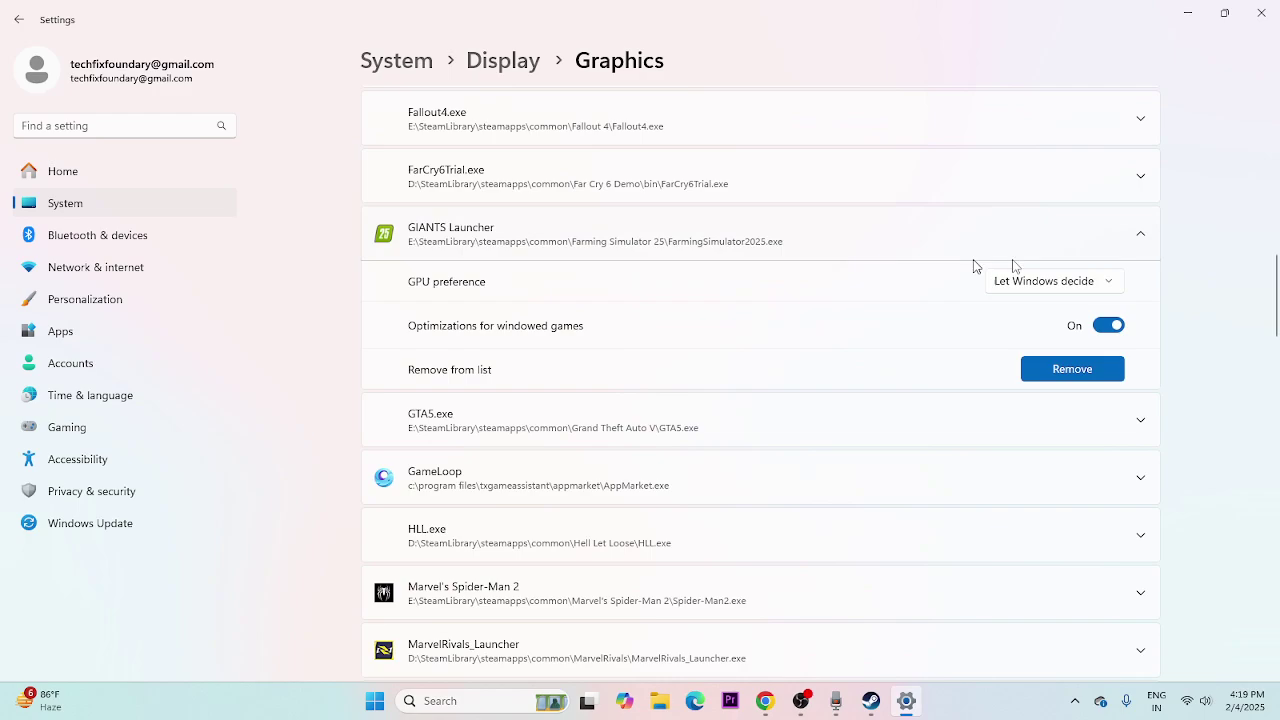
left_click(1007, 284)
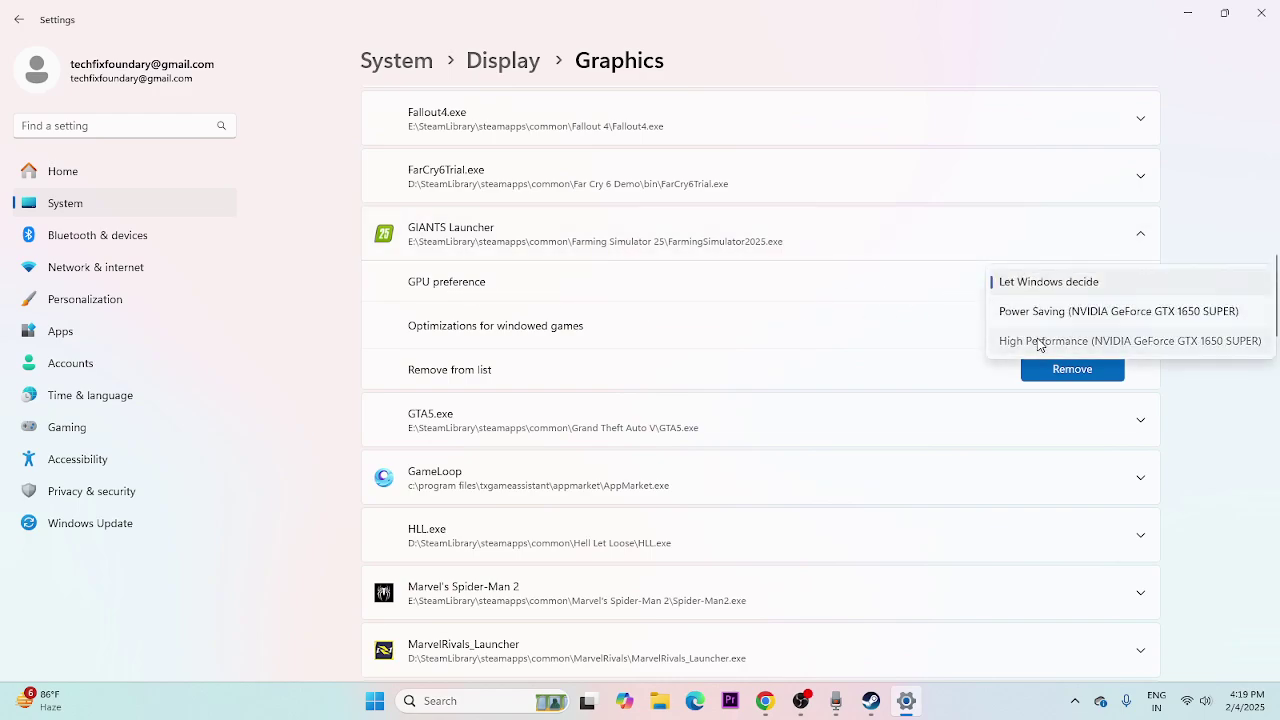
left_click(1043, 340)
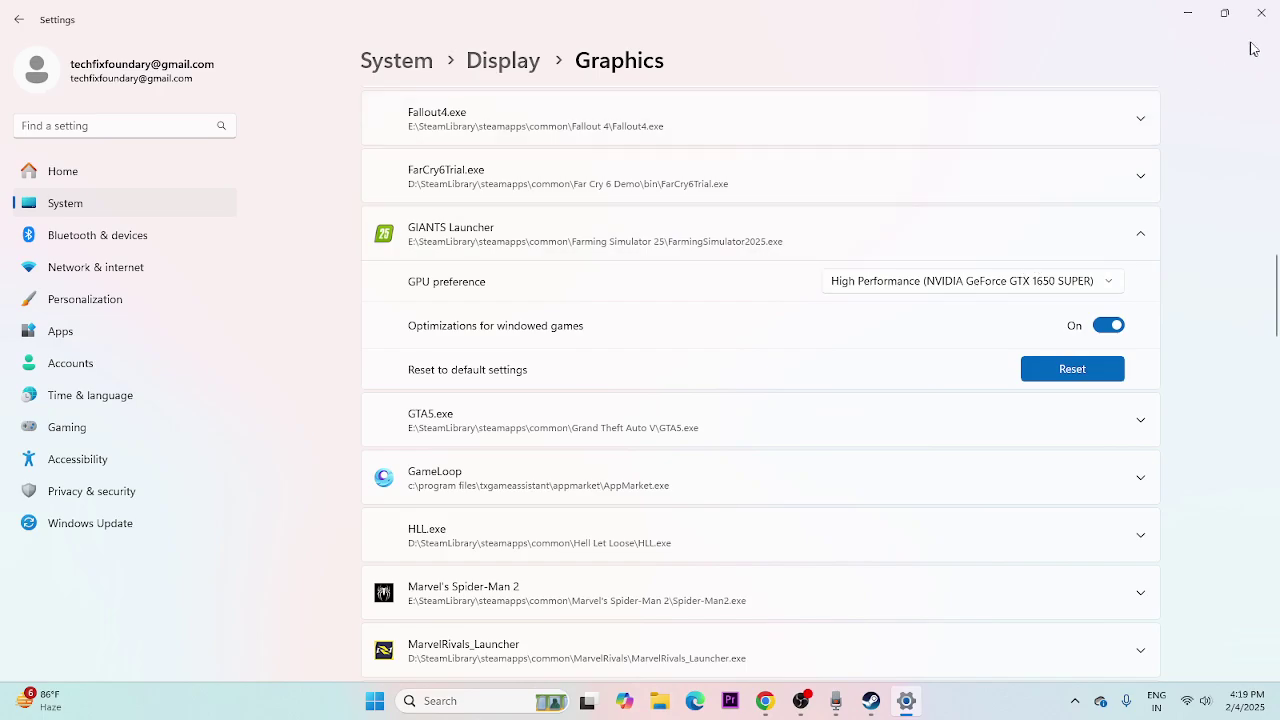
left_click(1261, 13)
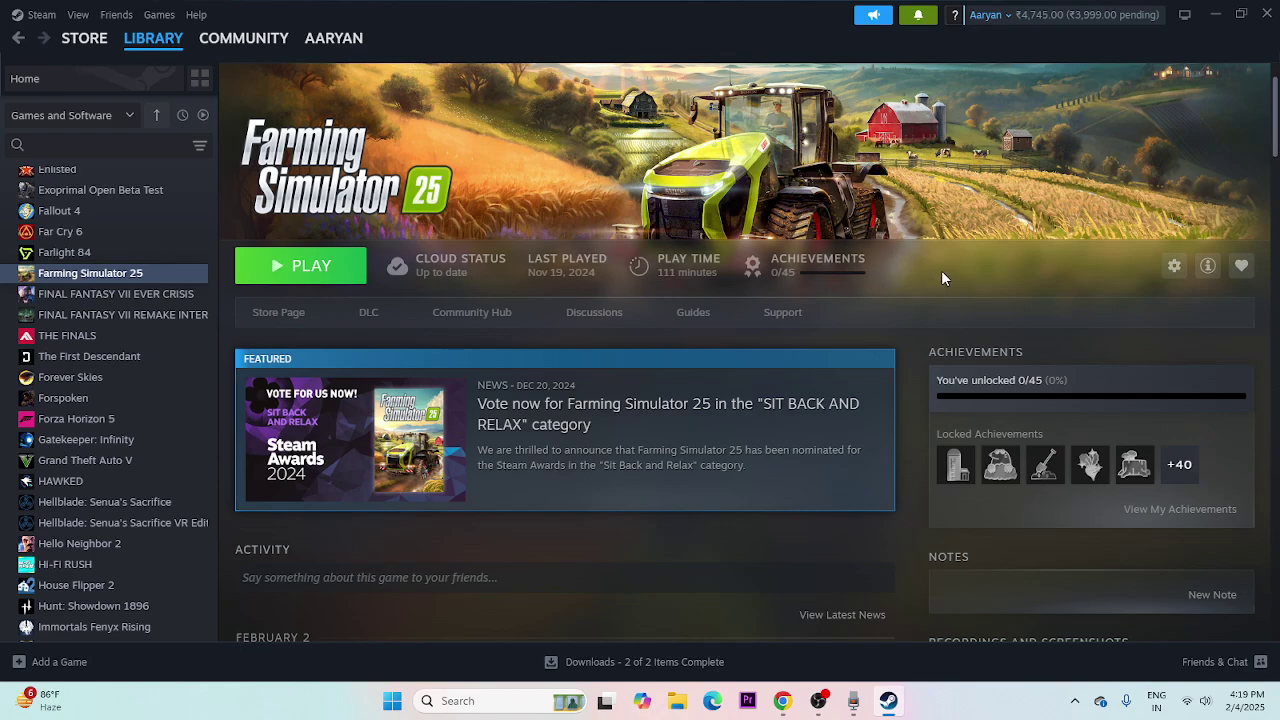
Open the virtual memory options from the advanced system settings and choose a custom paging file size for drive E:.
left_click(442, 698)
type("vi")
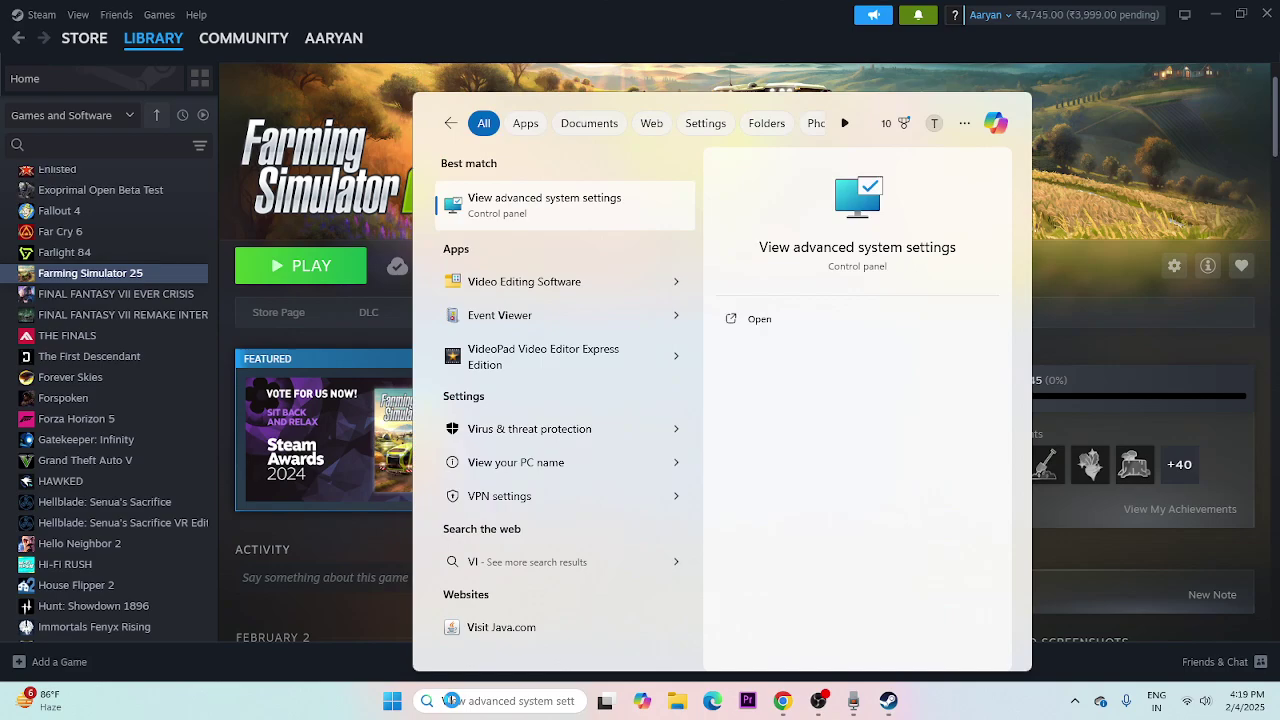
type("ew")
left_click(610, 222)
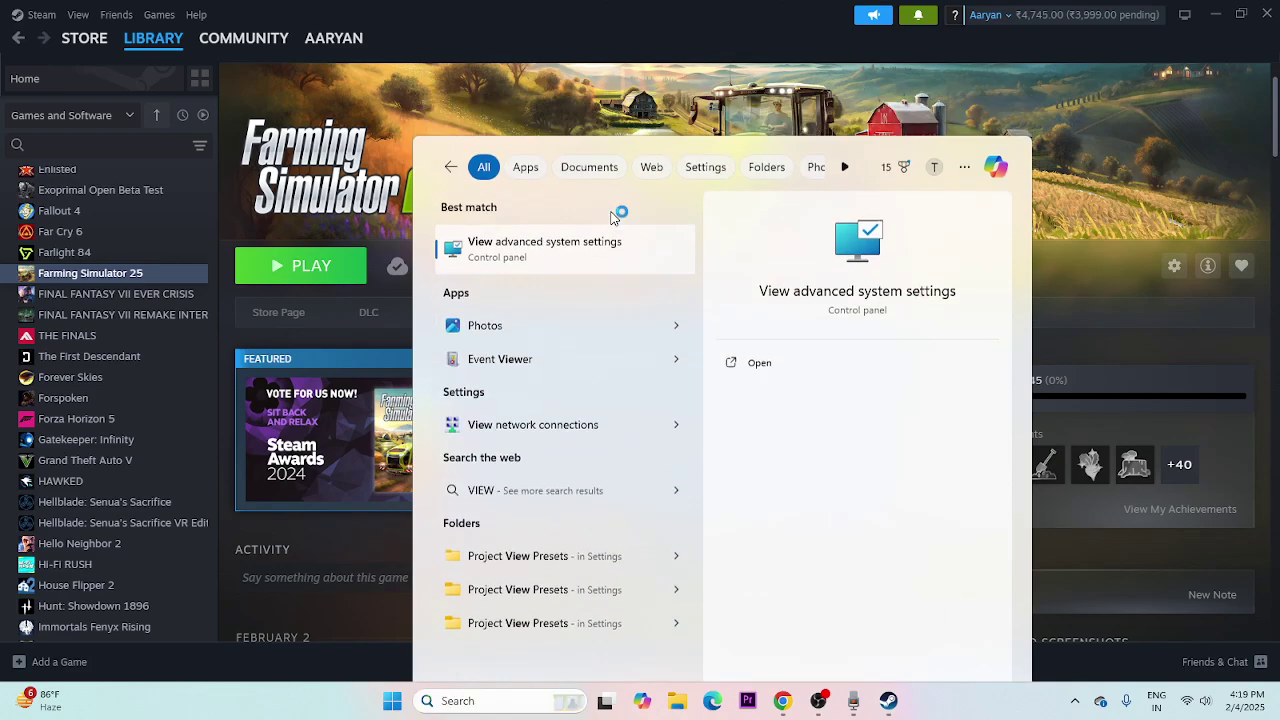
left_click(343, 213)
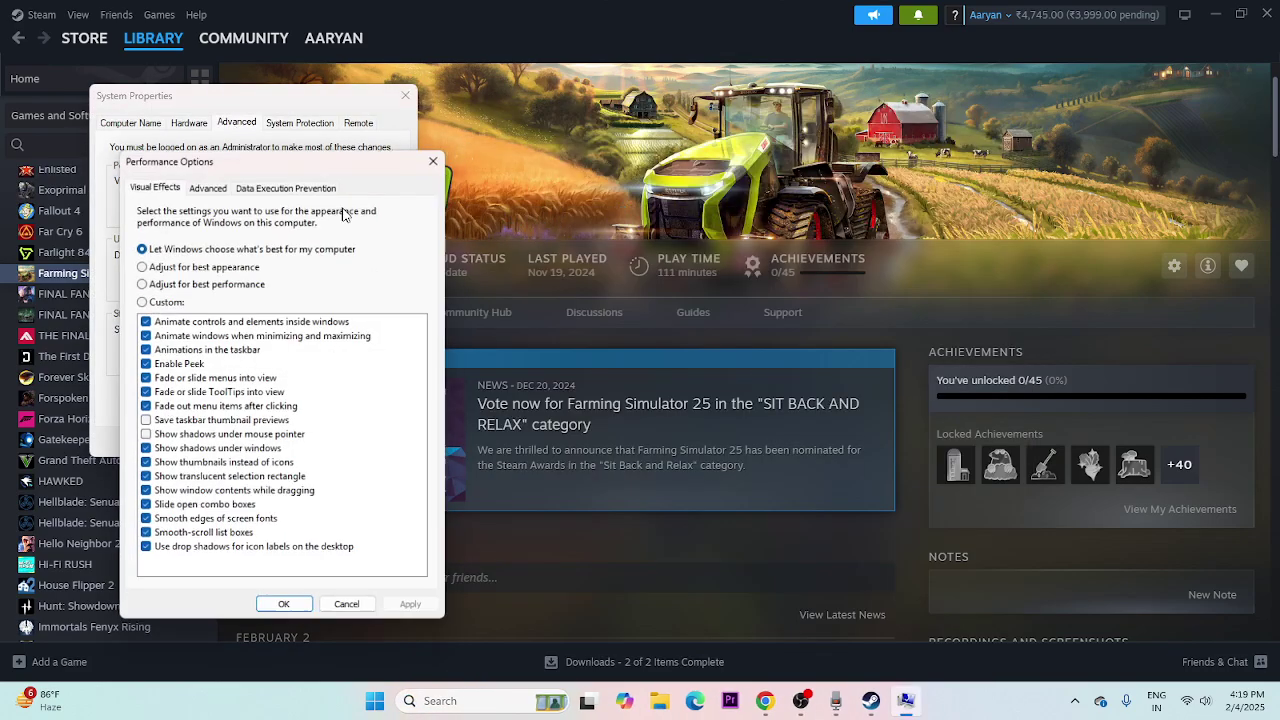
left_click(219, 188)
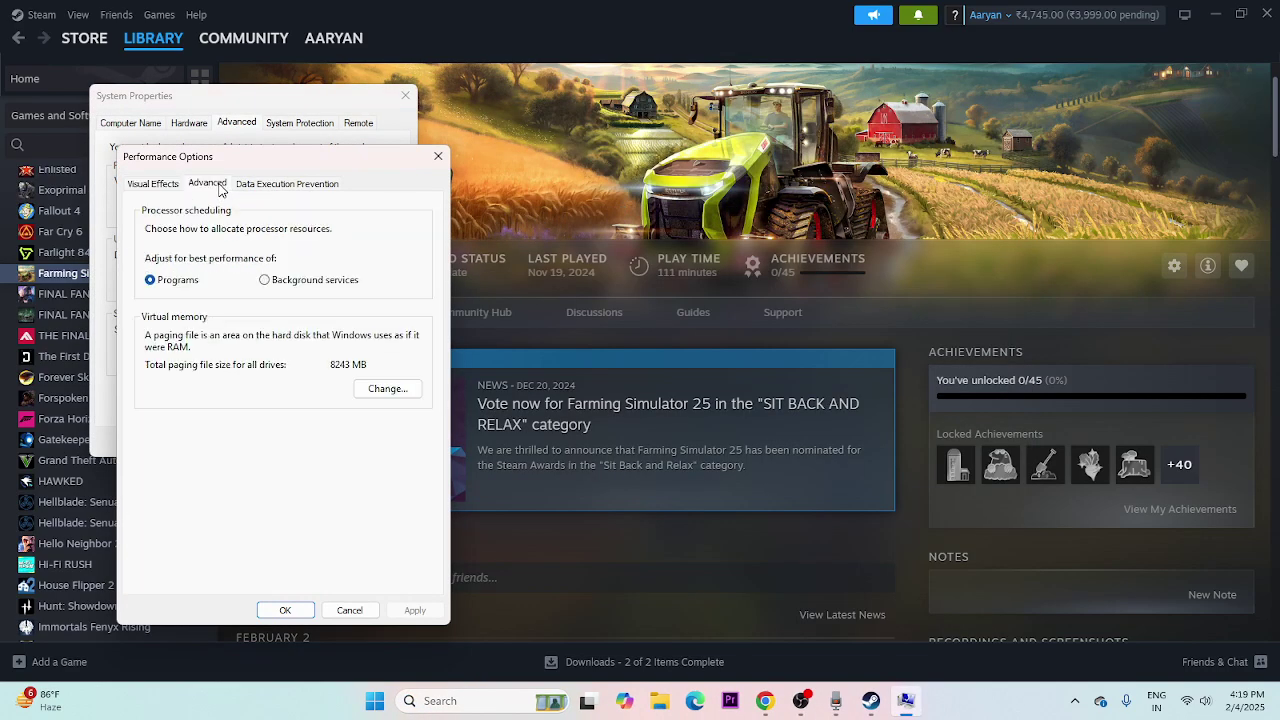
left_click(398, 390)
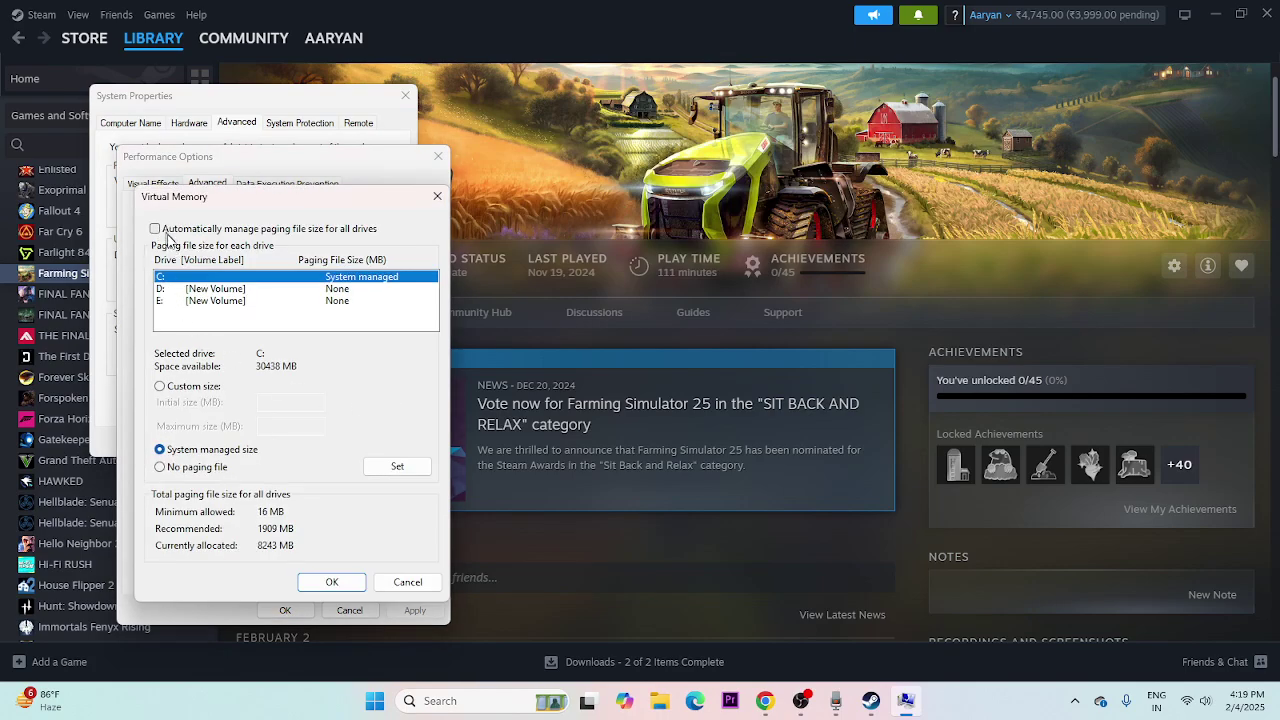
left_click(158, 302)
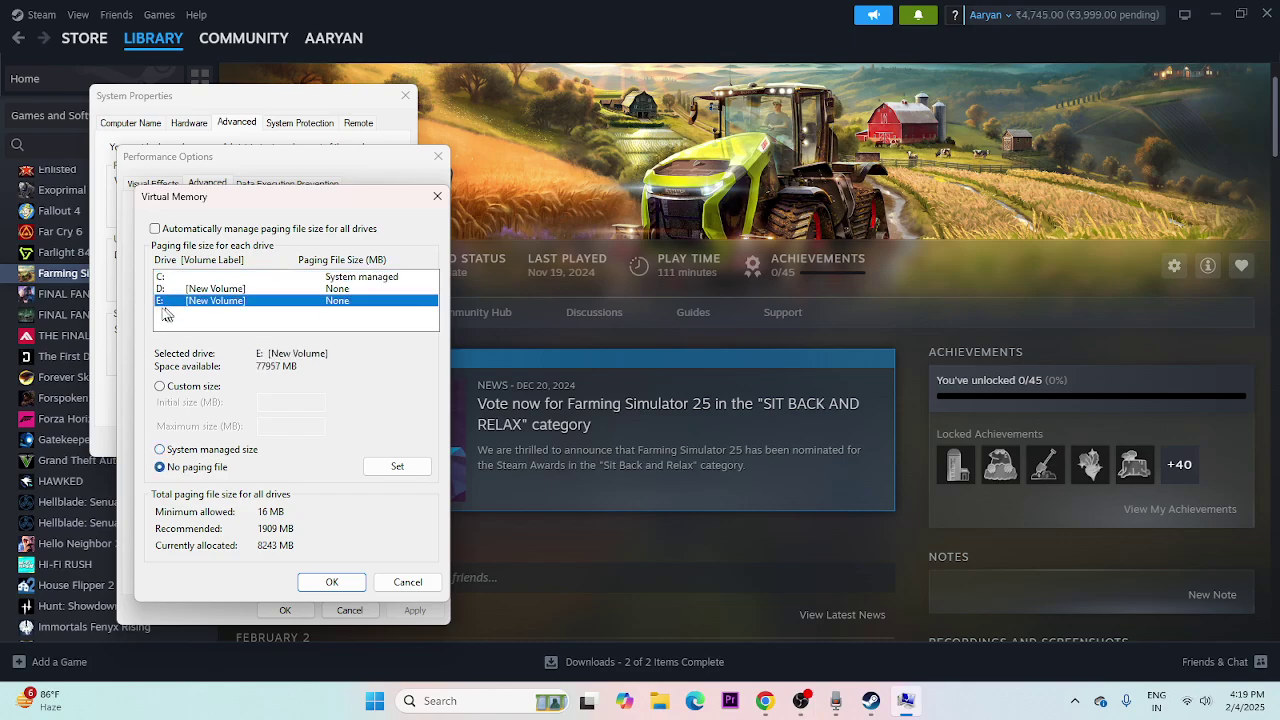
left_click(160, 386)
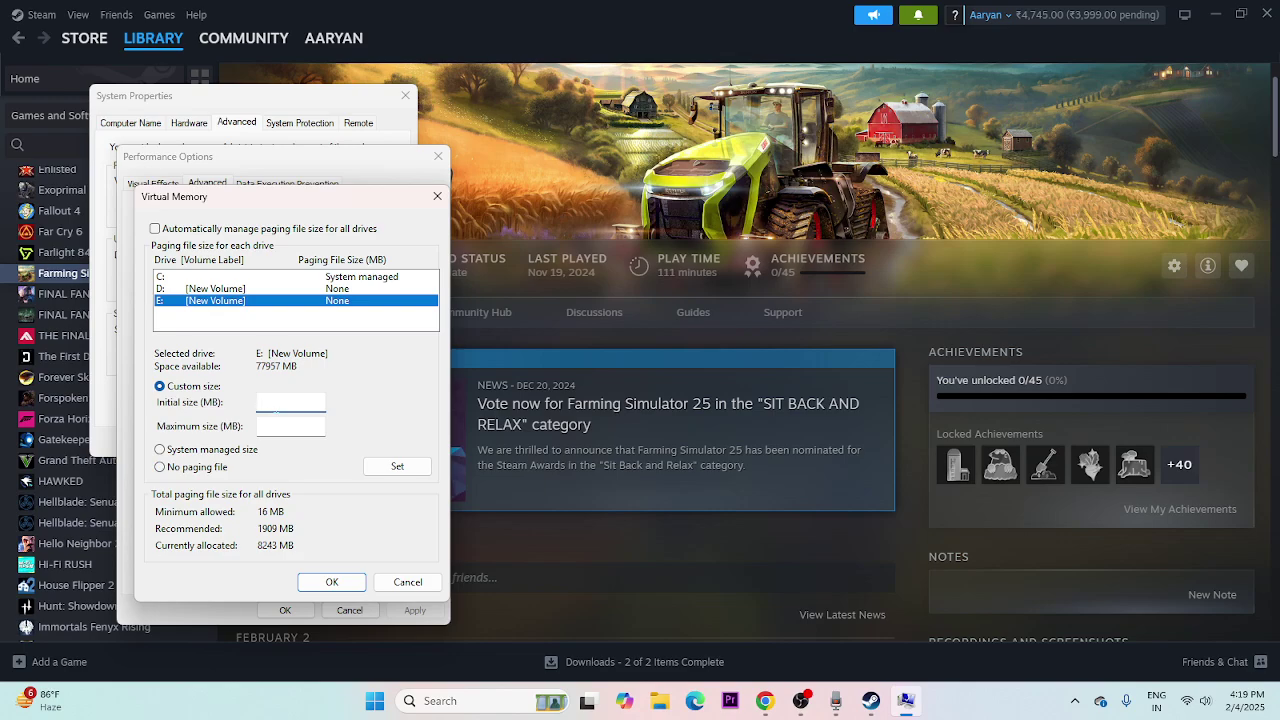
Open Calculator through Windows search and calculate 16 × 1024.
left_click(471, 700)
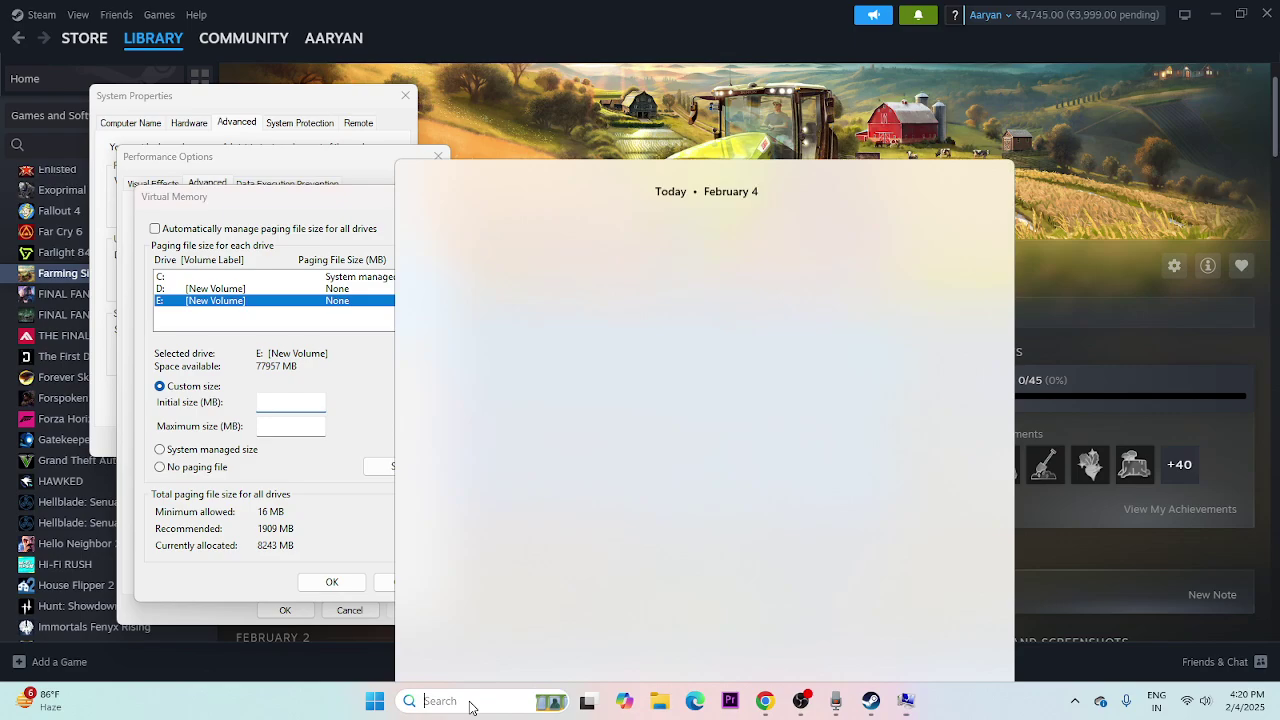
type("CALCUL")
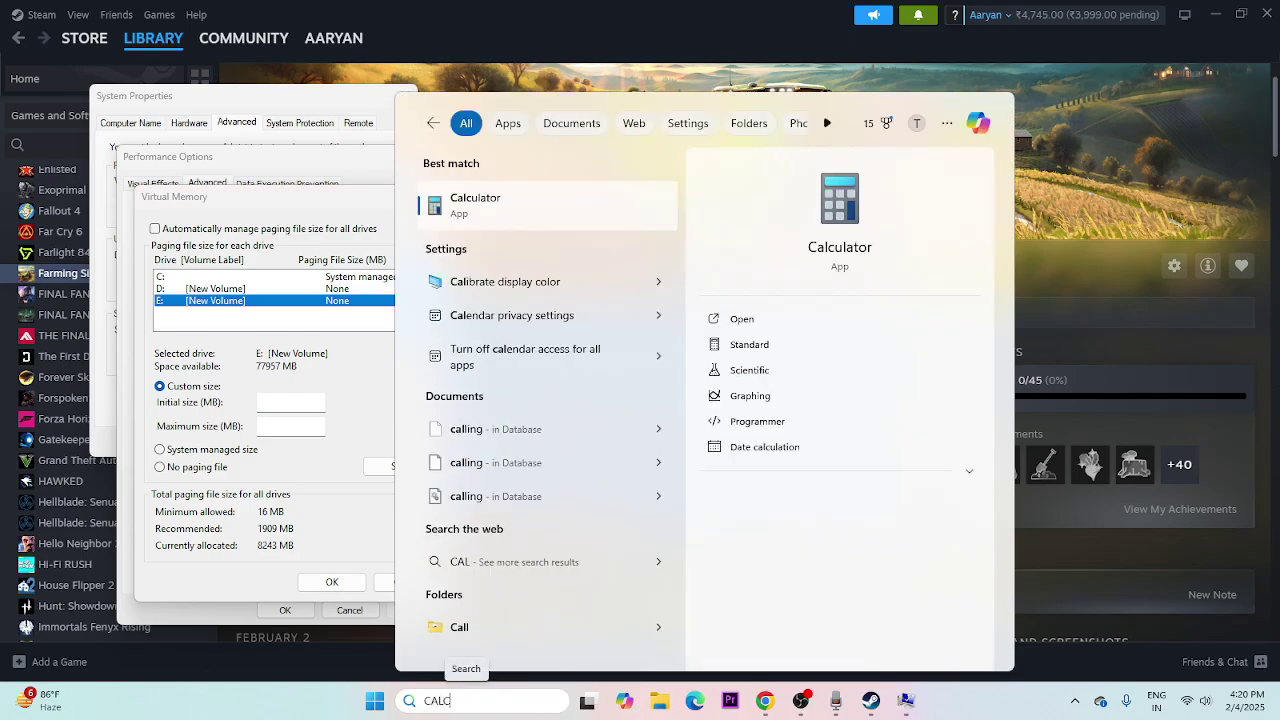
left_click(488, 207)
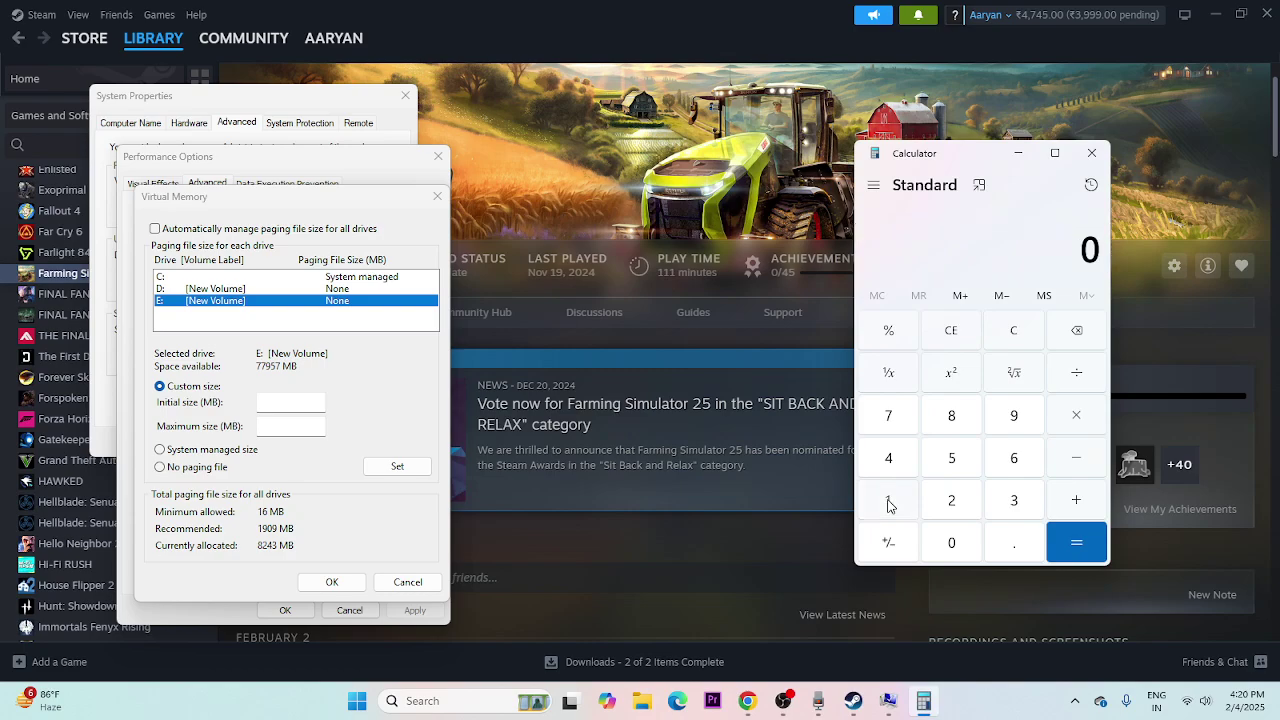
left_click(890, 503)
left_click(1020, 462)
left_click(888, 501)
left_click(951, 542)
left_click(951, 500)
left_click(888, 458)
left_click(1075, 545)
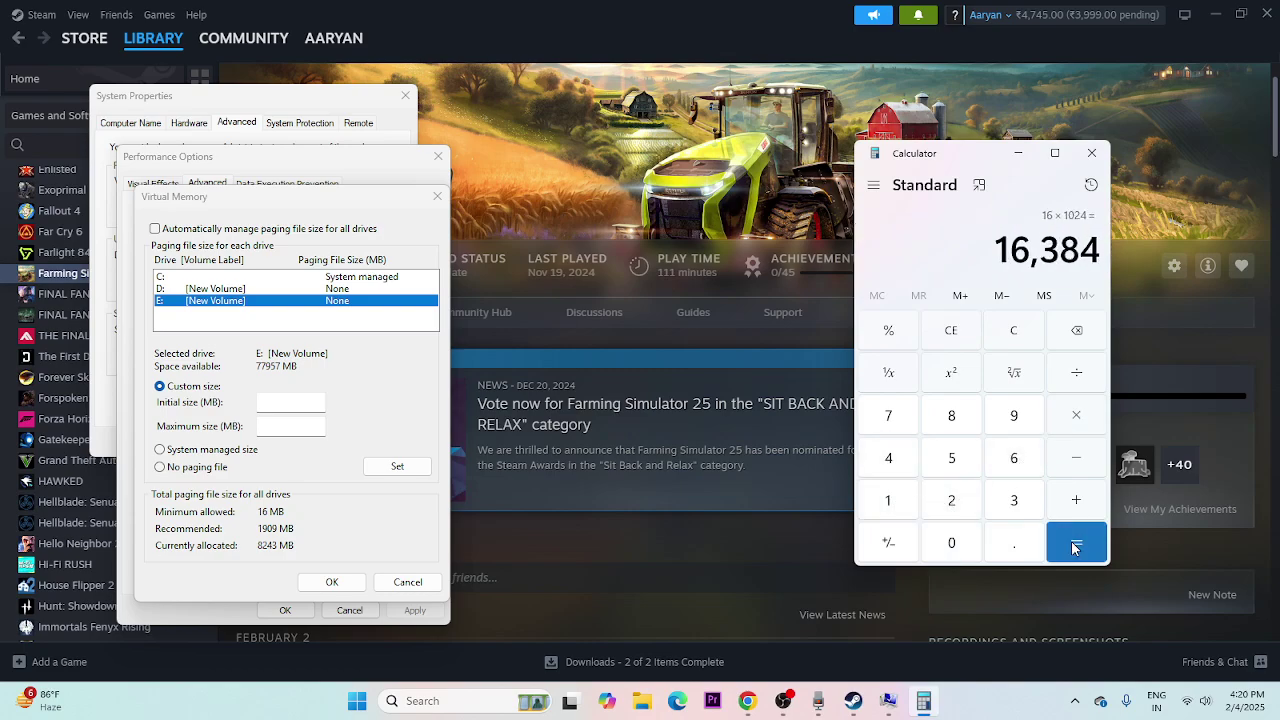
Multiply the calculated memory size by 1.5.
left_click(1075, 414)
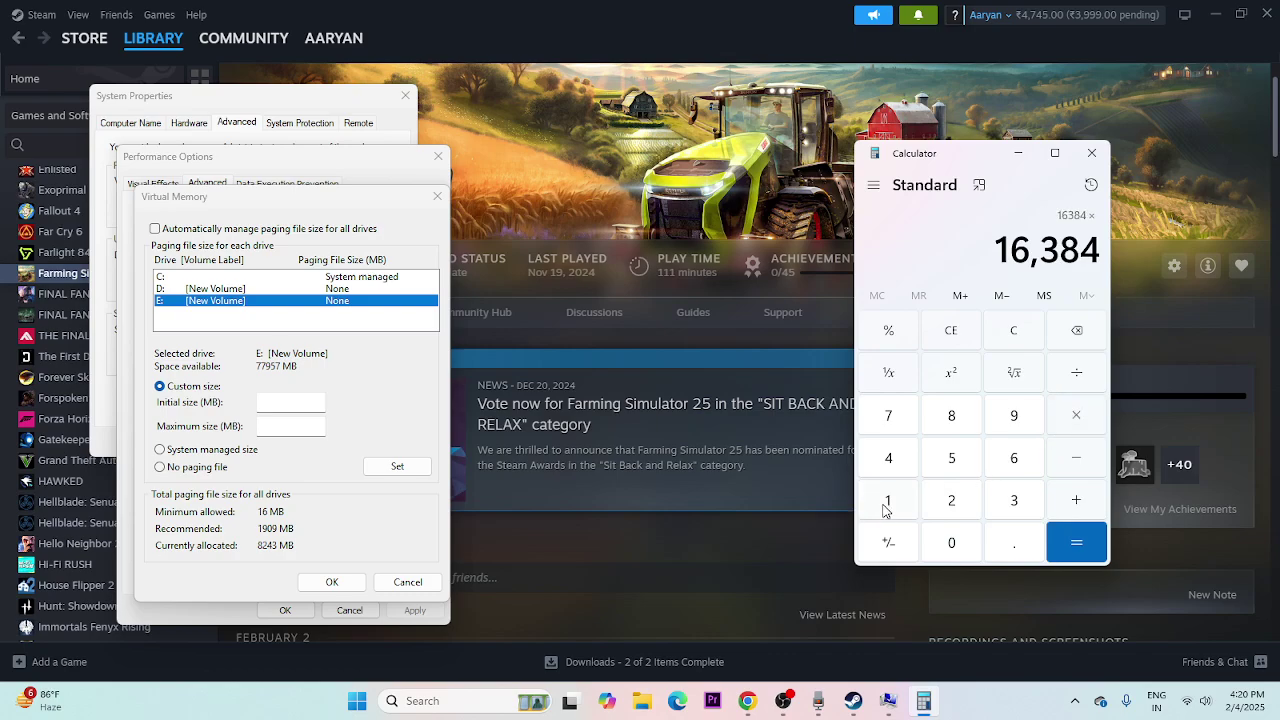
left_click(888, 500)
left_click(1014, 545)
left_click(954, 472)
left_click(1076, 542)
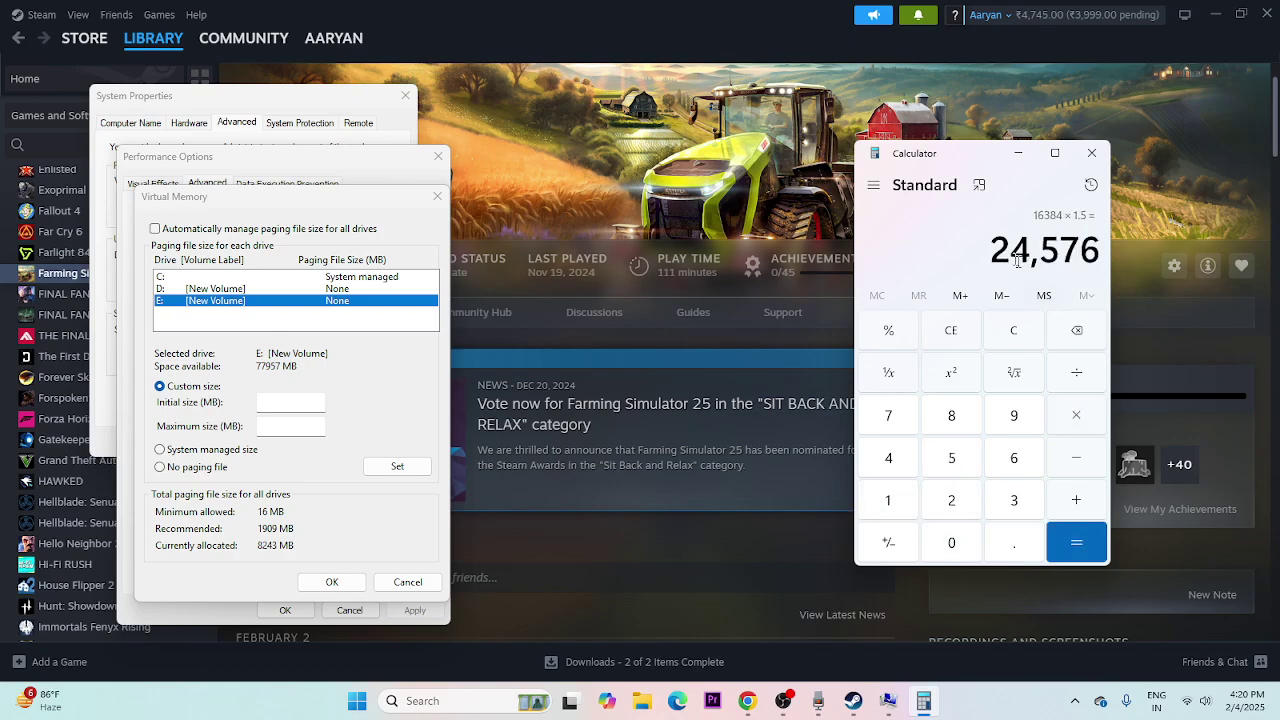
Copy the calculator result into drive E:'s initial paging file size, giving 24,576 MB.
right_click(1118, 254)
left_click(1130, 272)
left_click(278, 412)
right_click(278, 412)
left_click(325, 480)
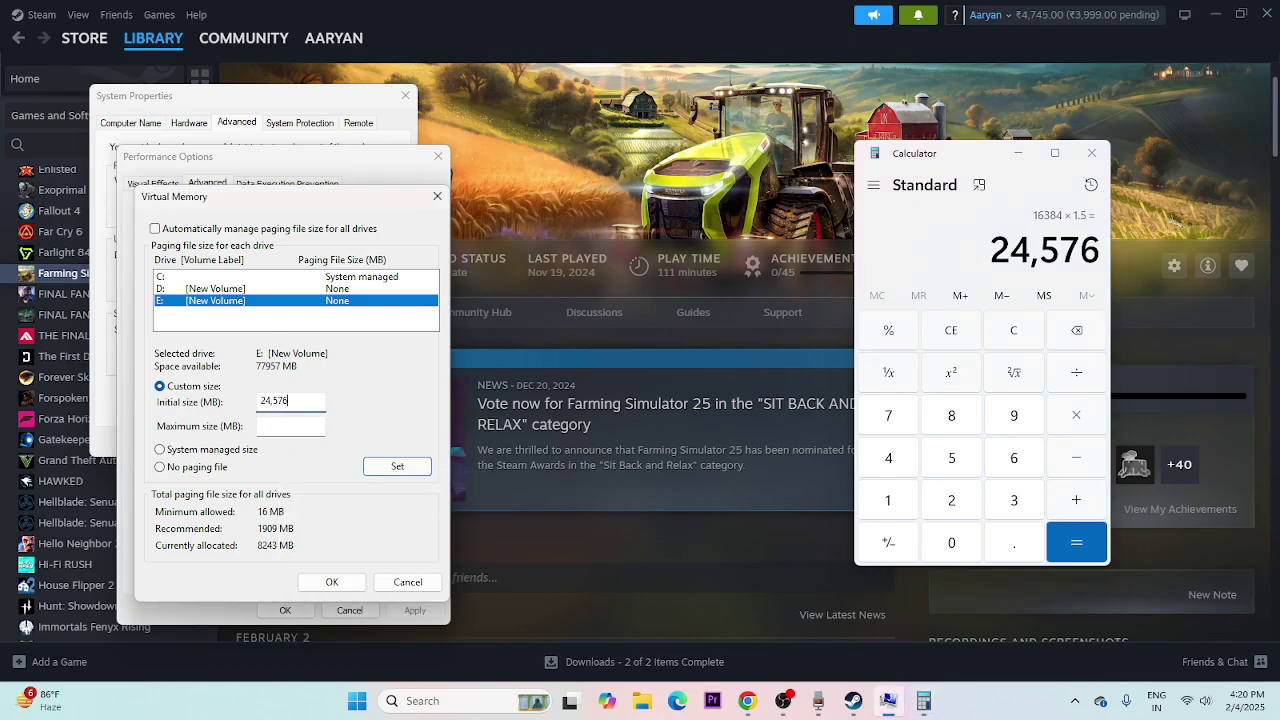
key("Tab")
Clear Calculator, calculate 16 × 1024, and multiply the result by 3.
left_click(949, 333)
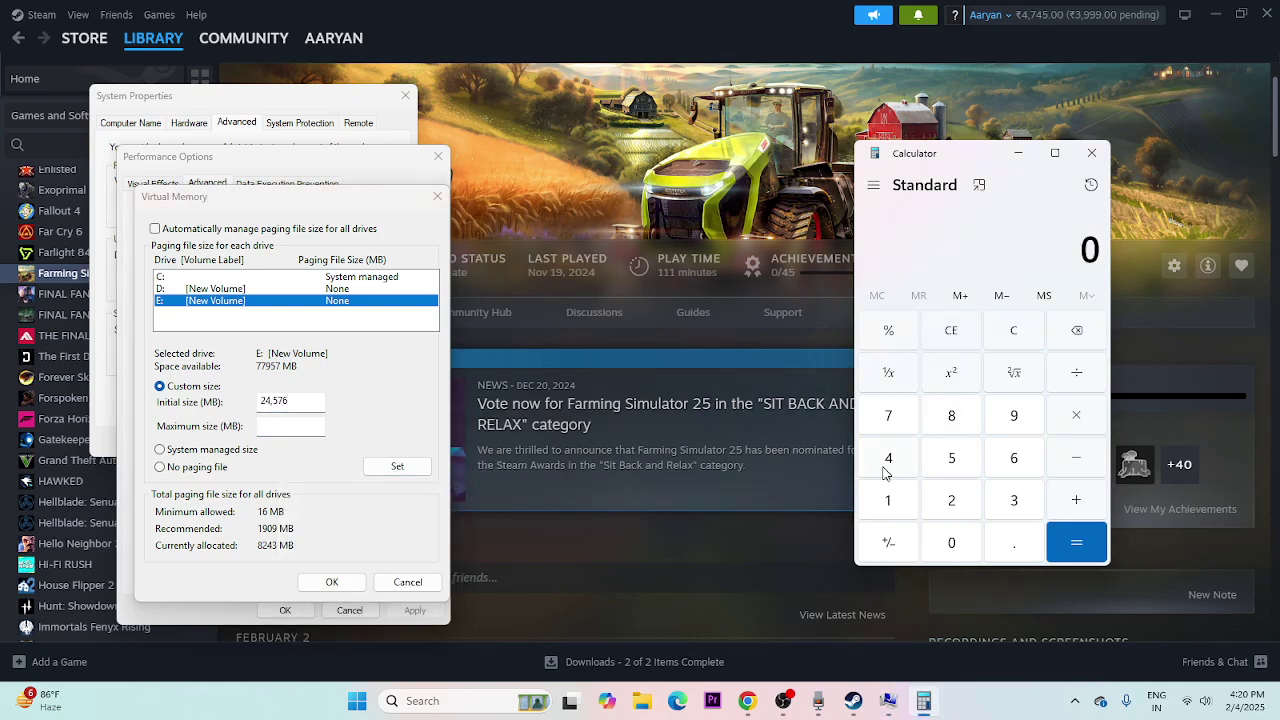
left_click(887, 500)
left_click(998, 462)
left_click(887, 500)
left_click(951, 542)
left_click(951, 500)
left_click(888, 458)
left_click(1076, 542)
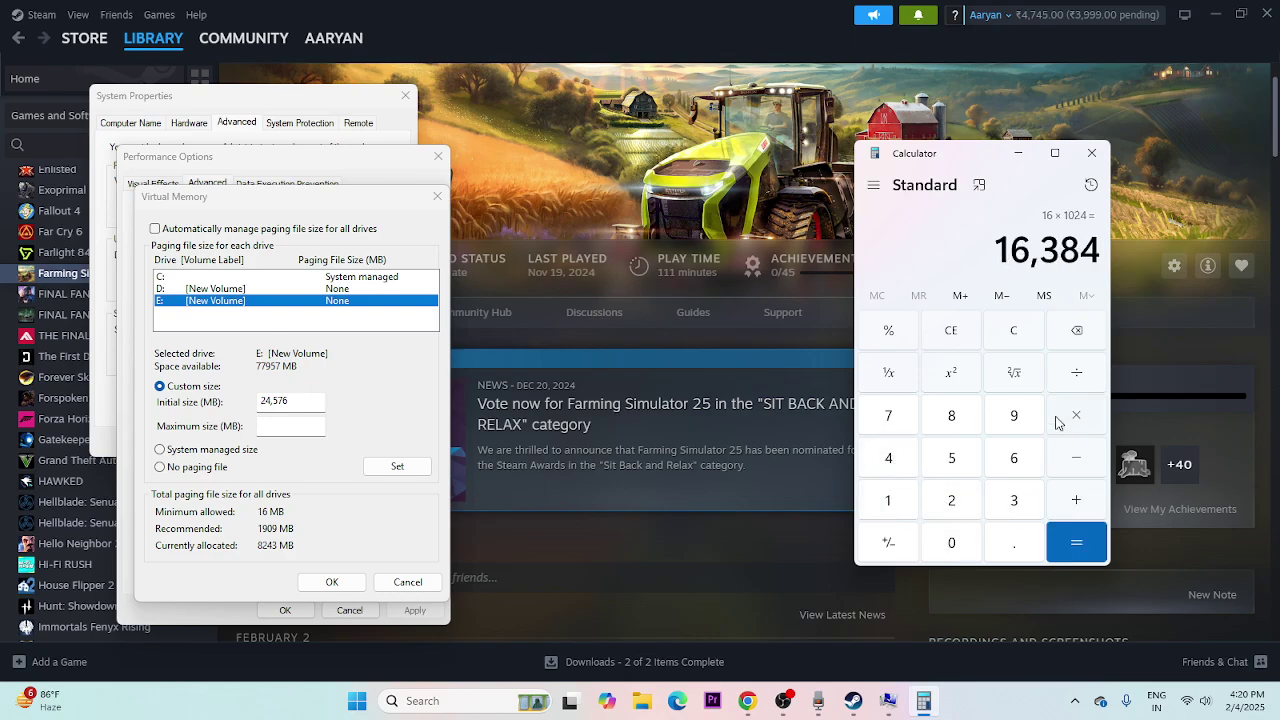
left_click(1066, 416)
left_click(1014, 500)
left_click(1076, 542)
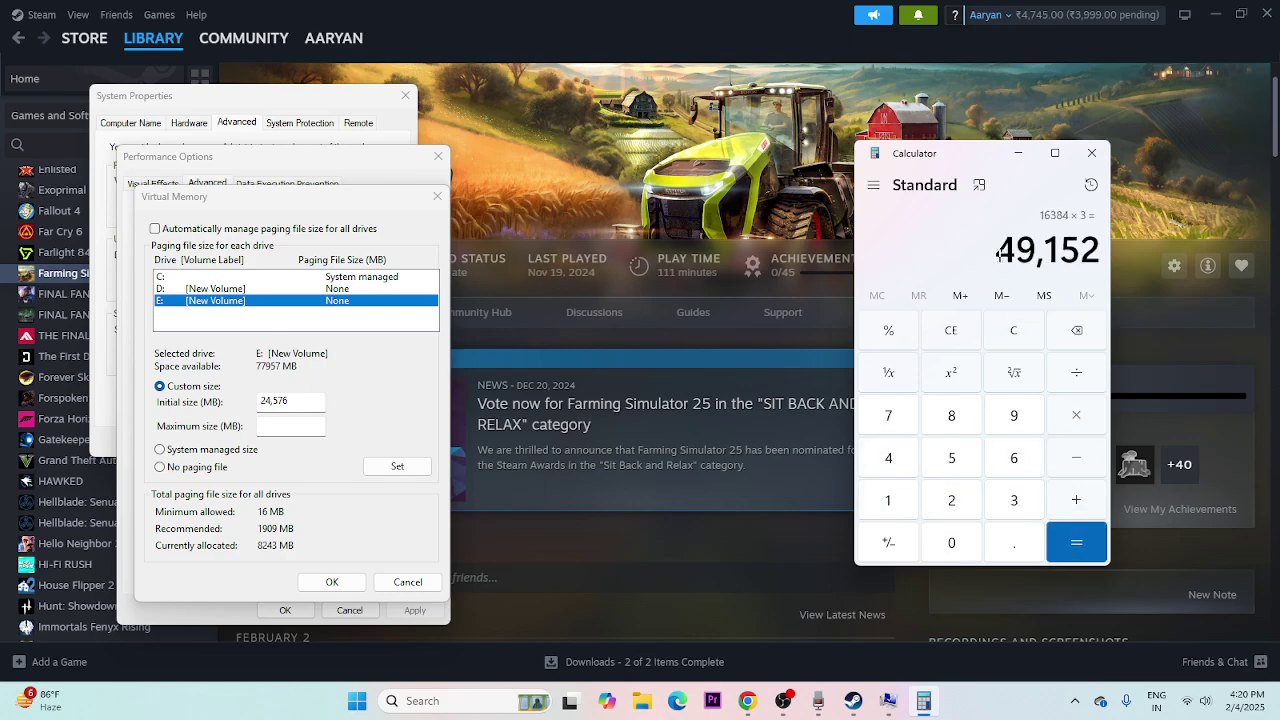
Copy the calculator result into drive E:'s maximum paging file size, giving 49,152 MB.
double_click(999, 253)
right_click(1095, 253)
left_click(1120, 268)
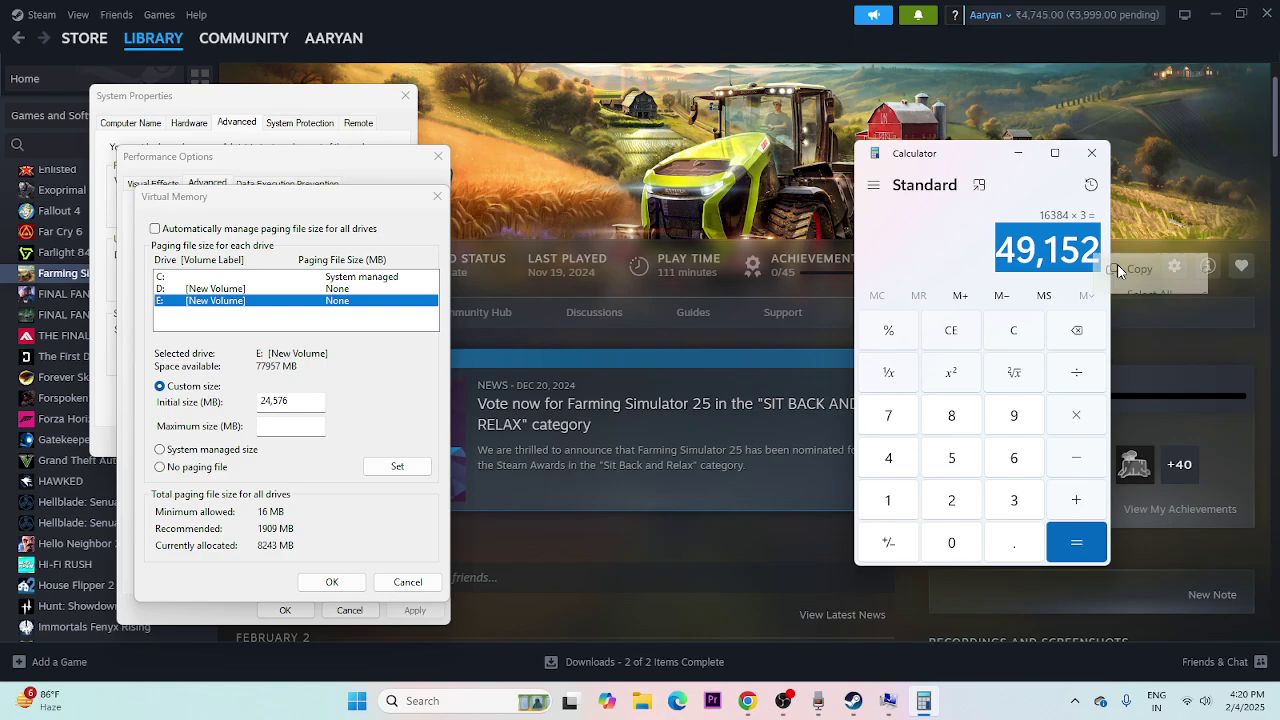
right_click(270, 426)
left_click(312, 497)
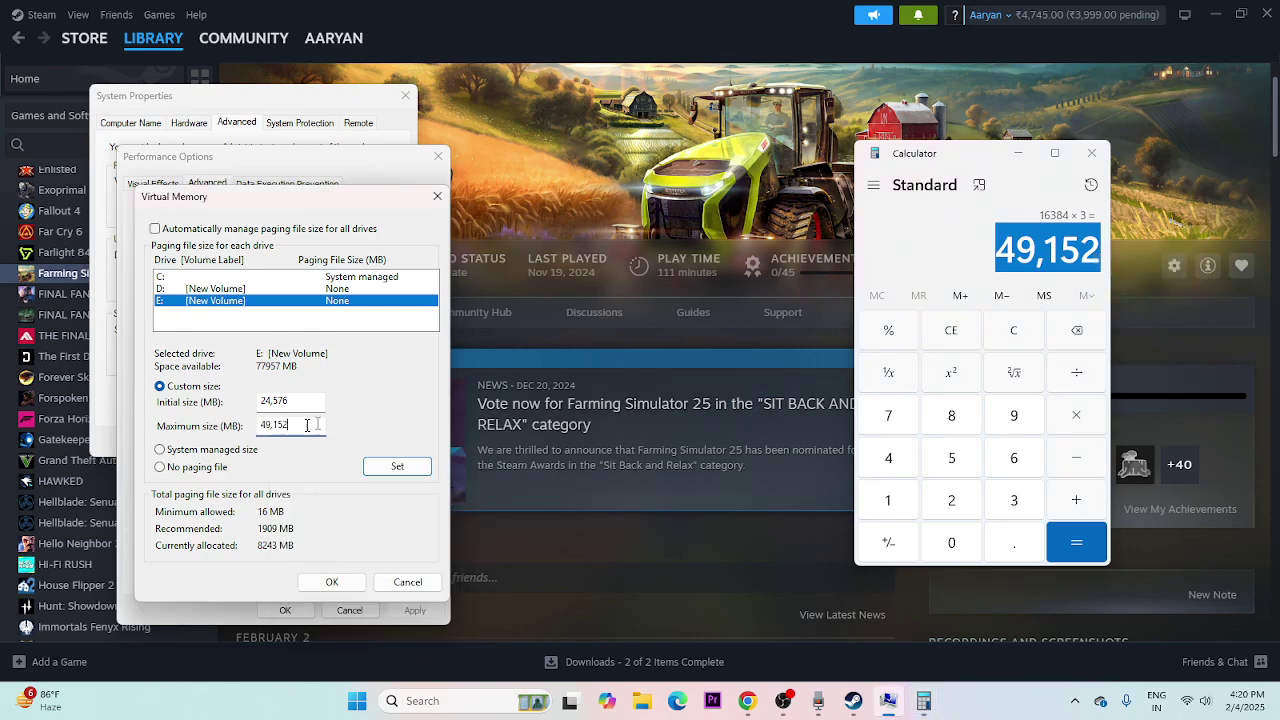
Confirm the Virtual Memory, Performance Options and System Properties dialogs, and close Calculator.
left_click(331, 581)
left_click(285, 610)
left_click(270, 442)
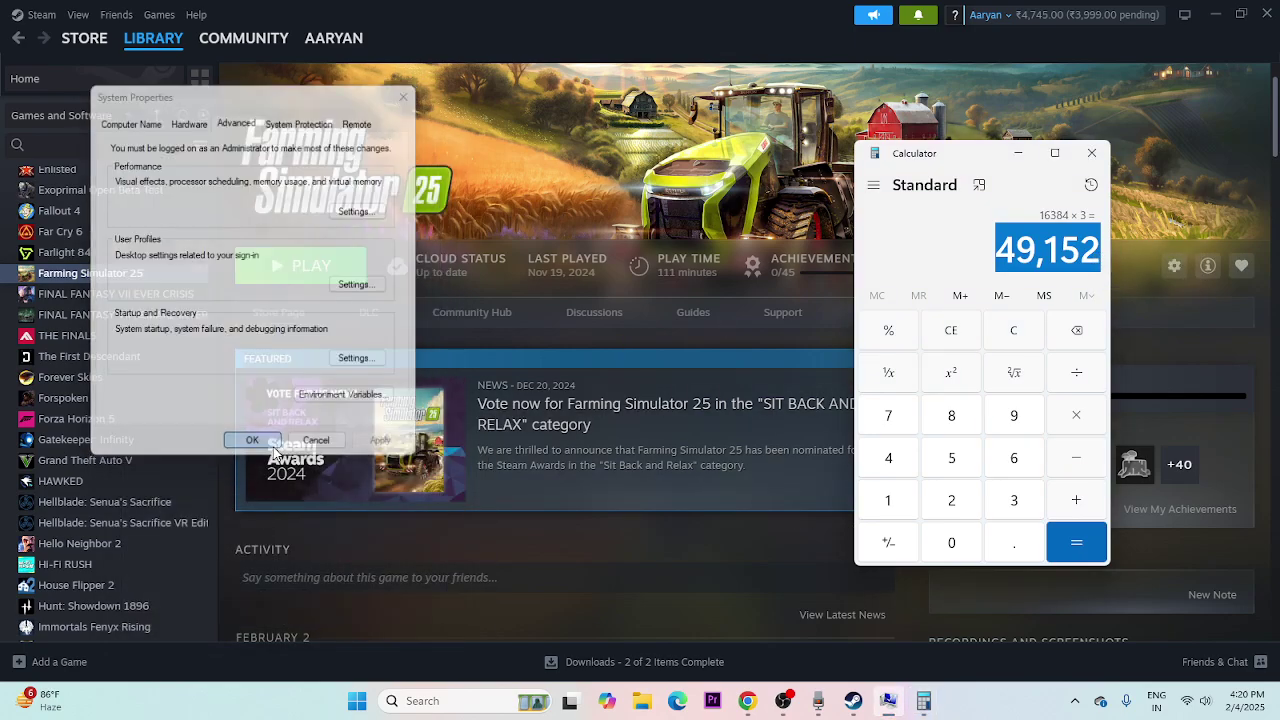
left_click(1091, 152)
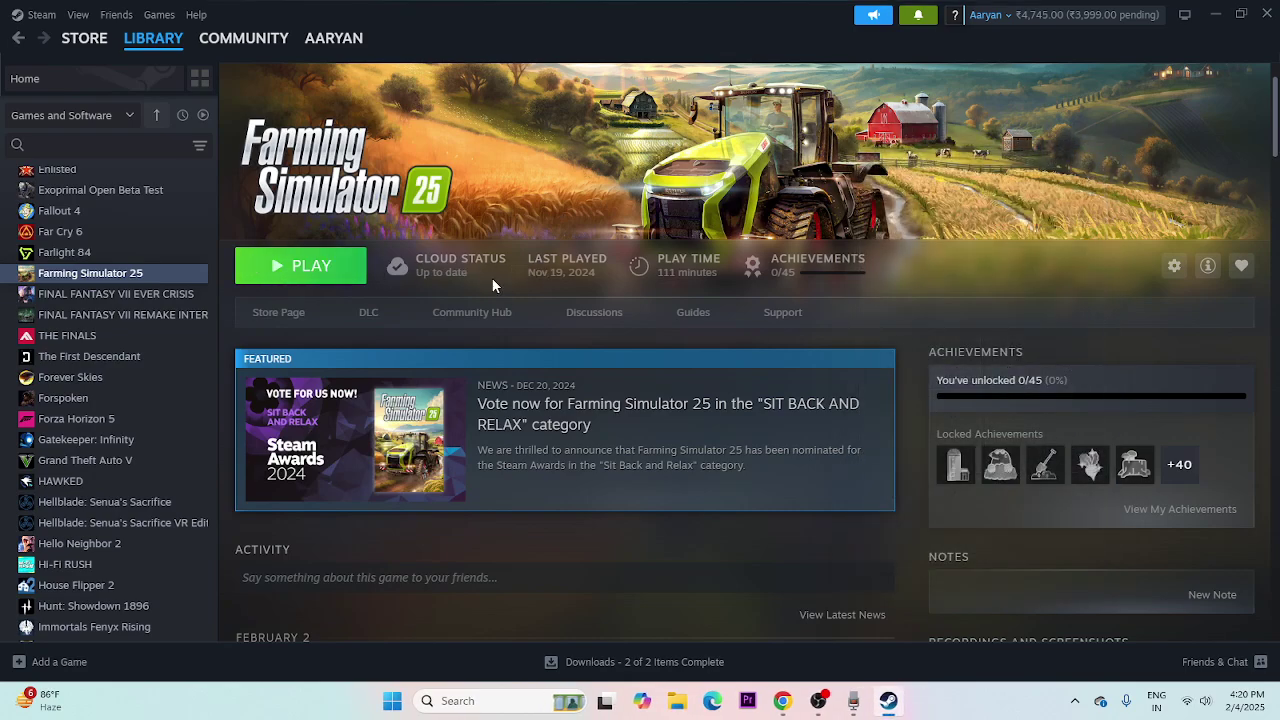
Switch to Chrome and look over the NVIDIA and AMD driver download pages, ending on NVIDIA's.
mouse_move(491, 277)
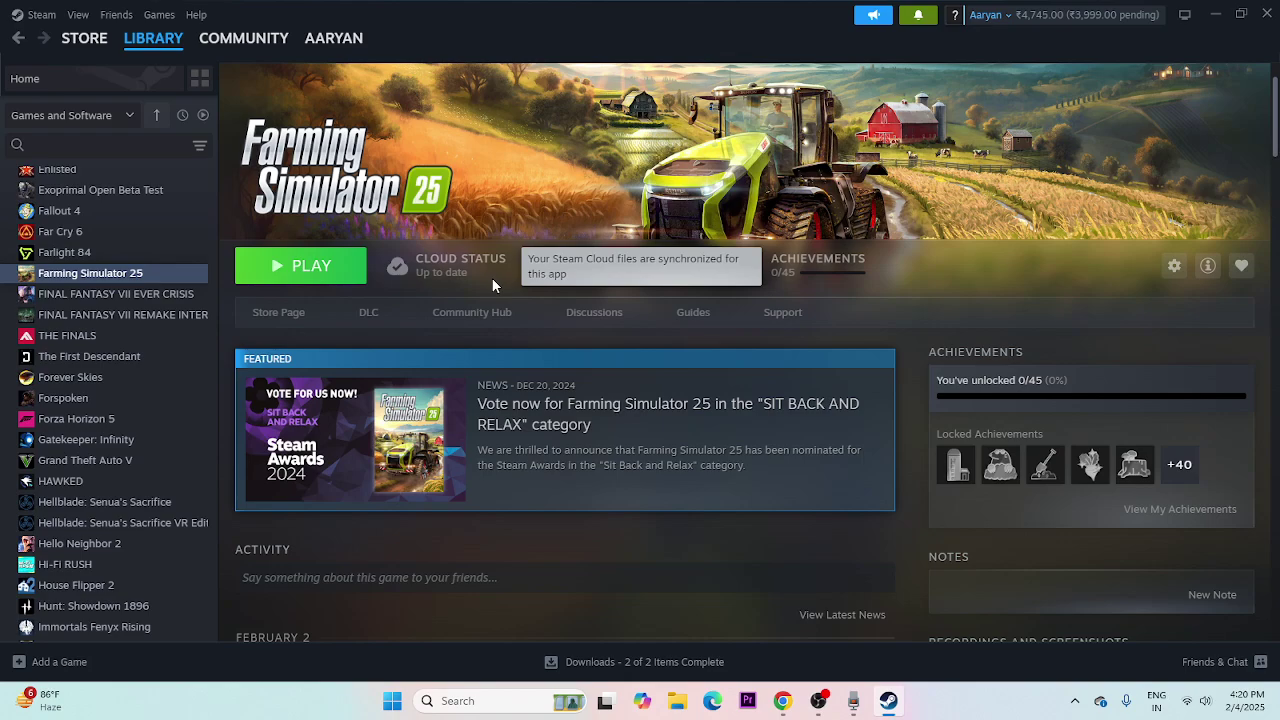
left_click(782, 700)
scroll(486, 317, "up", 5)
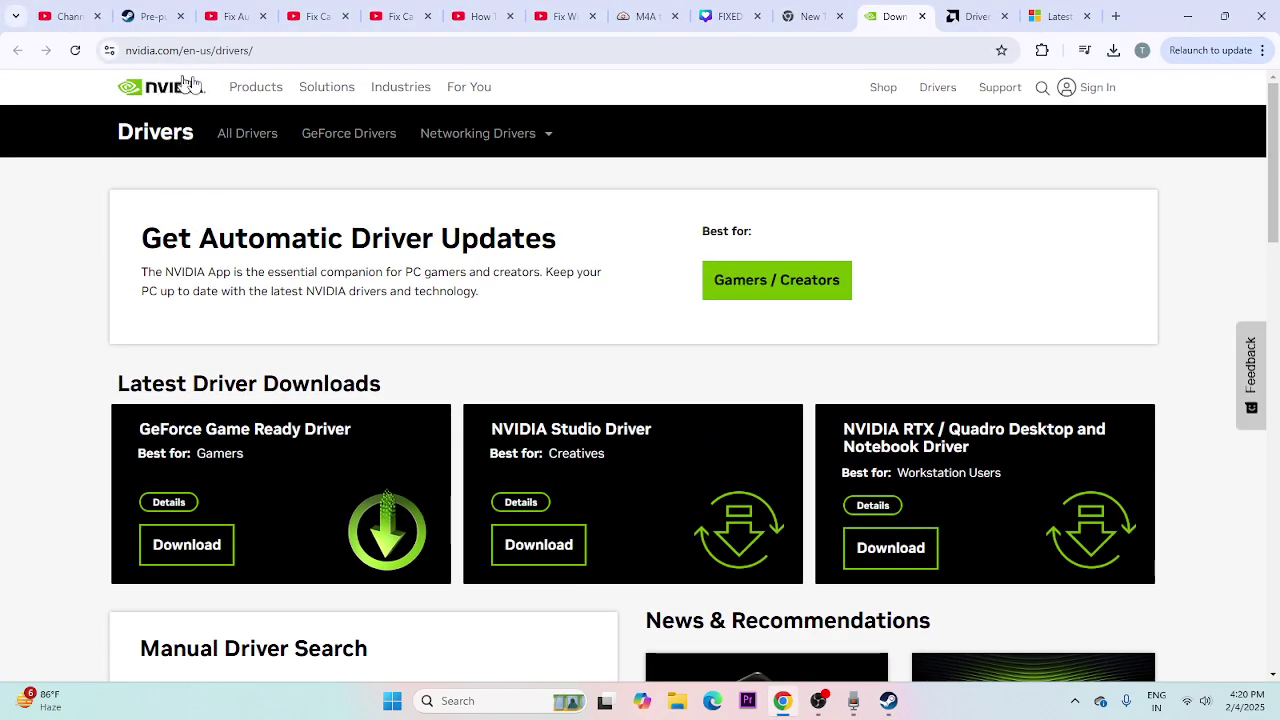
left_click(956, 16)
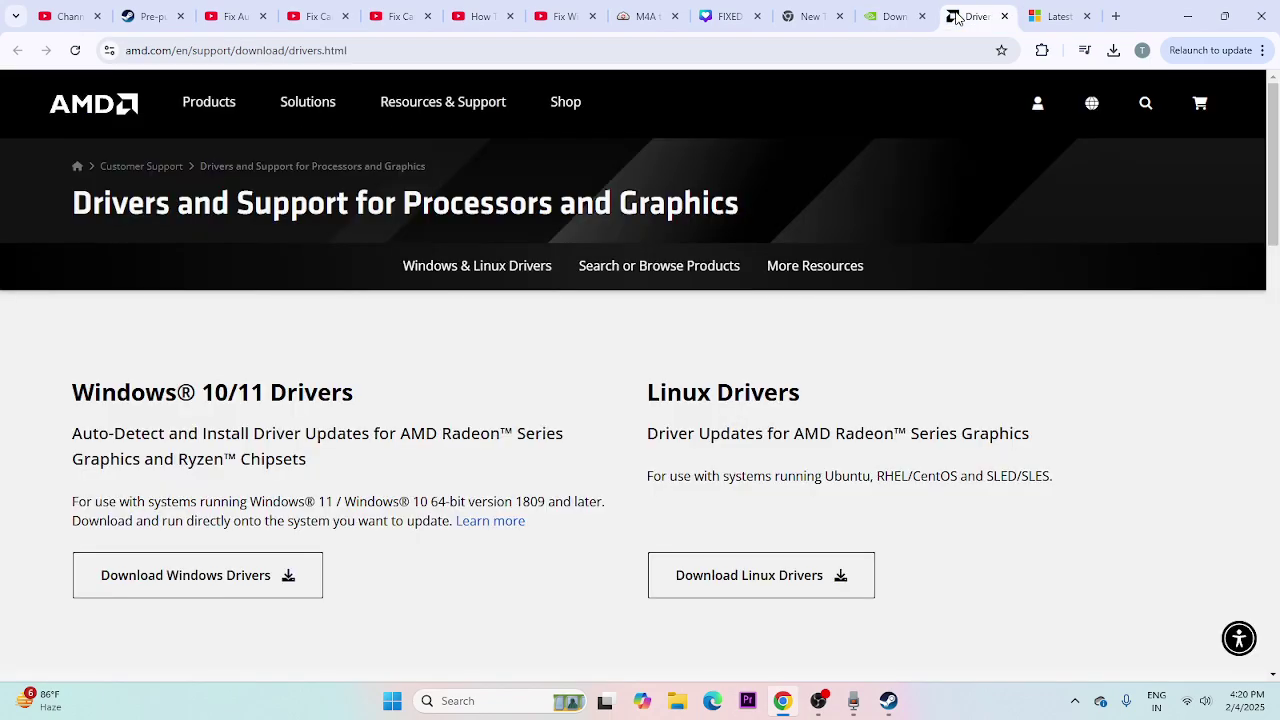
left_click(888, 10)
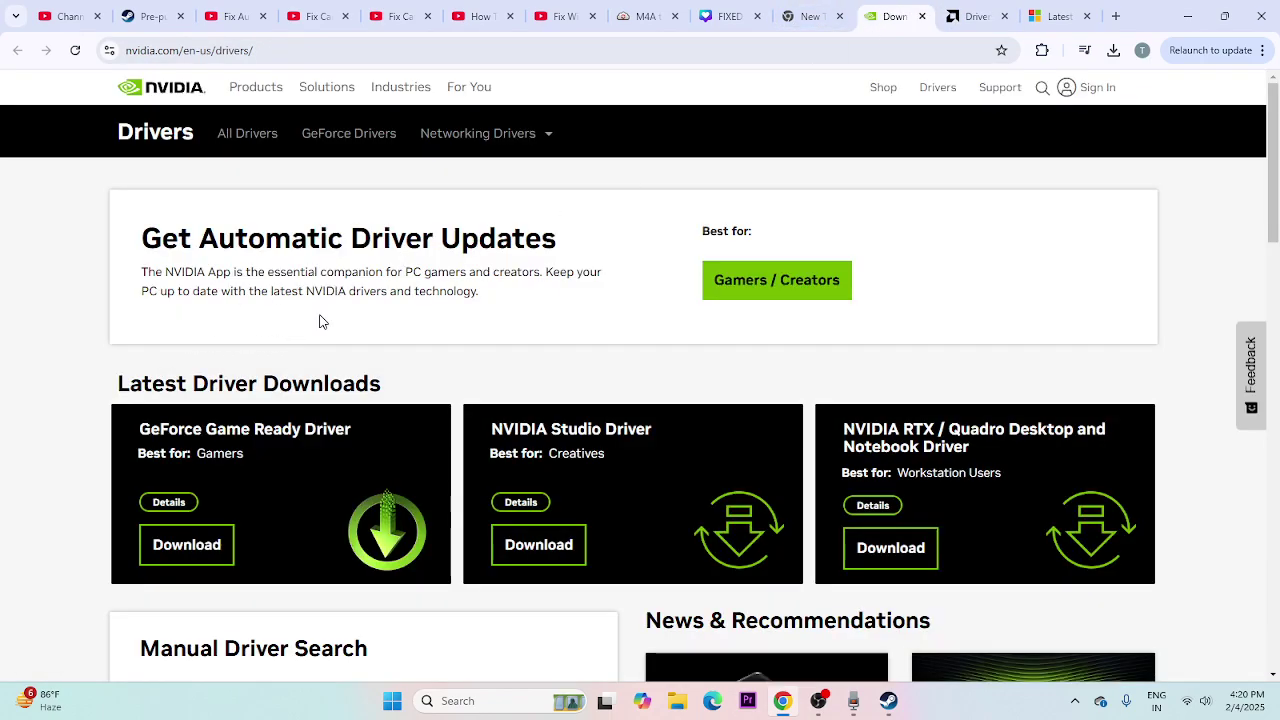
Search NVIDIA's manual driver finder for GeForce, GeForce 16 Series, GeForce GTX 1650, Windows 11 and English (US).
scroll(320, 318, "down", 5)
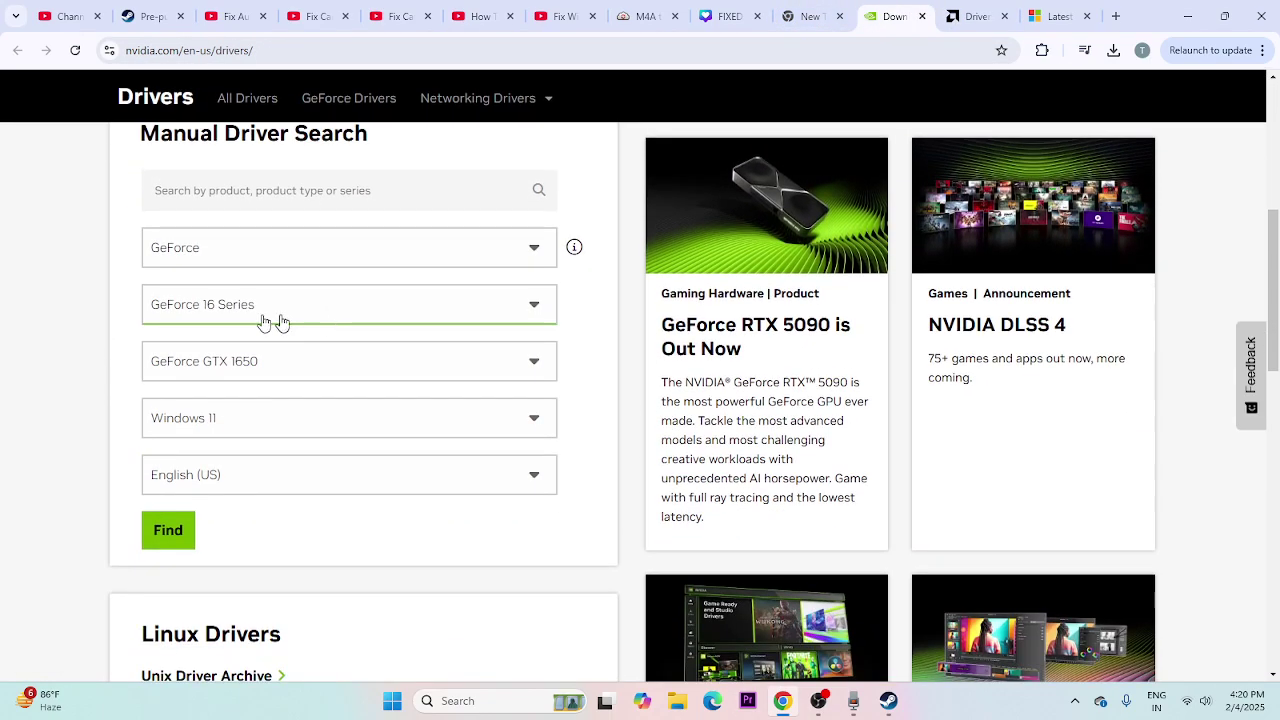
left_click(203, 248)
left_click(198, 297)
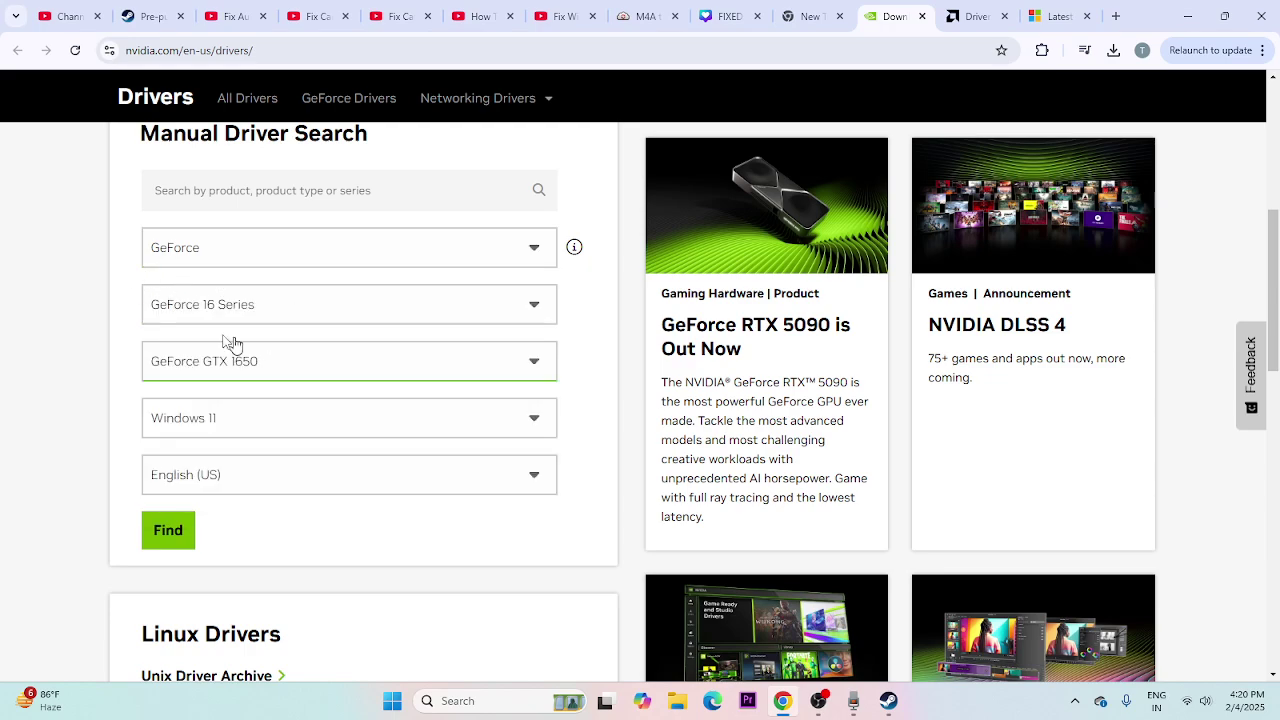
left_click(274, 309)
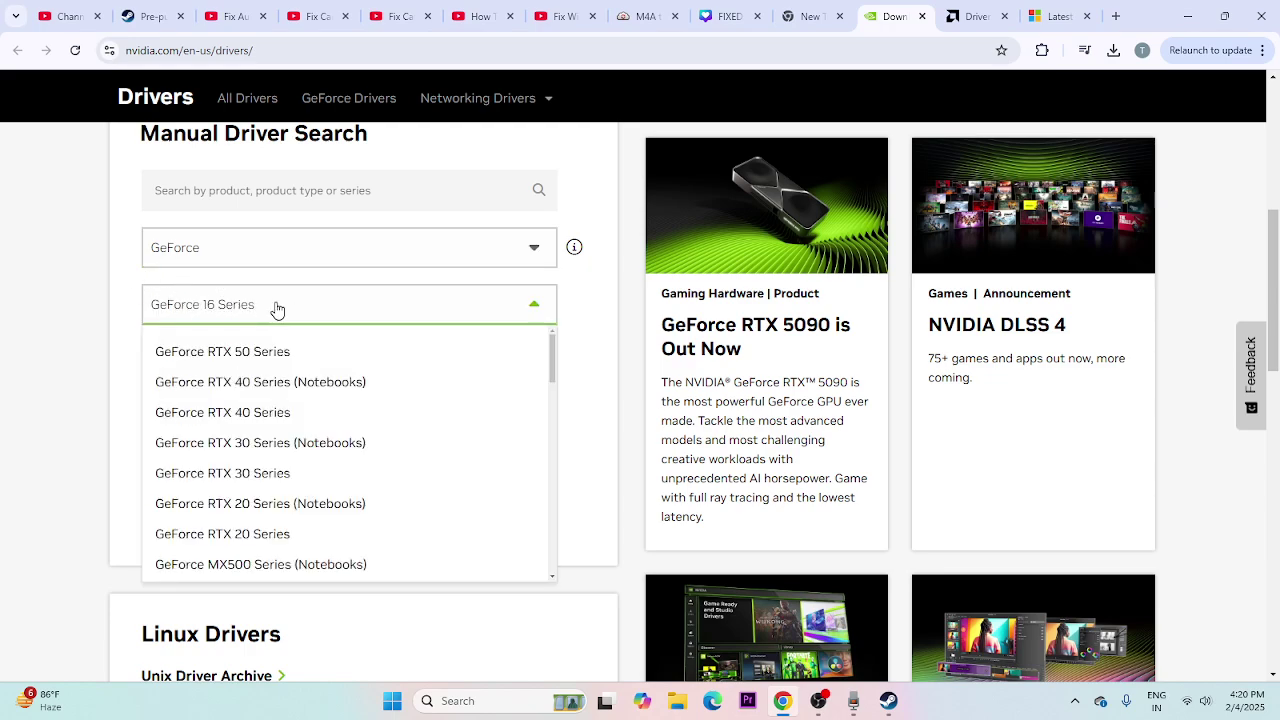
left_click(277, 310)
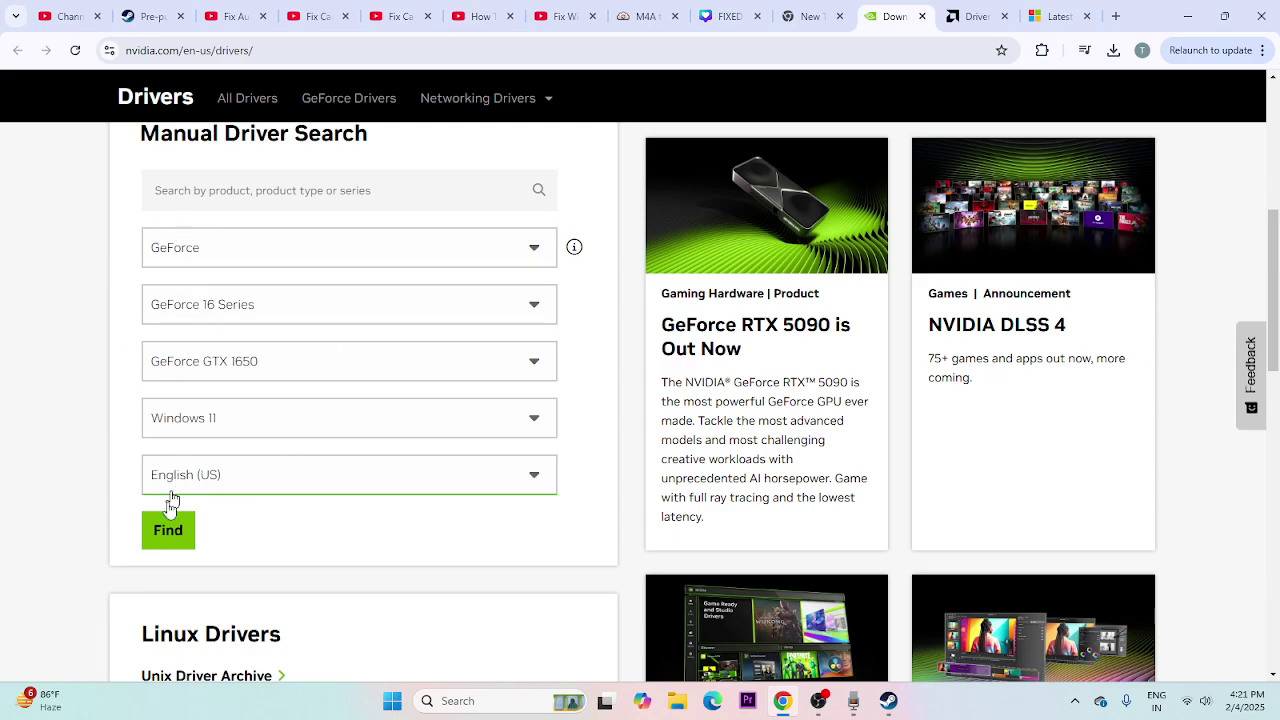
left_click(168, 533)
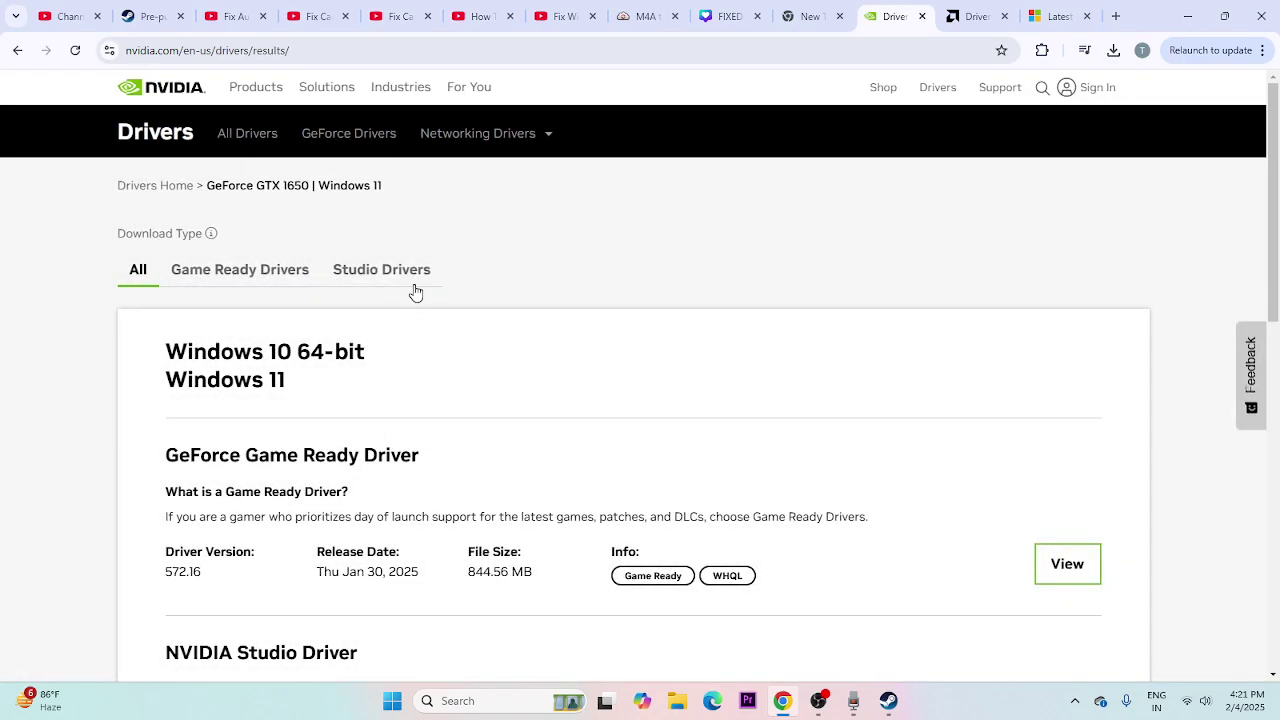
Review the Game Ready and Studio driver results and highlight the Game Ready driver's version number.
scroll(415, 291, "down", 5)
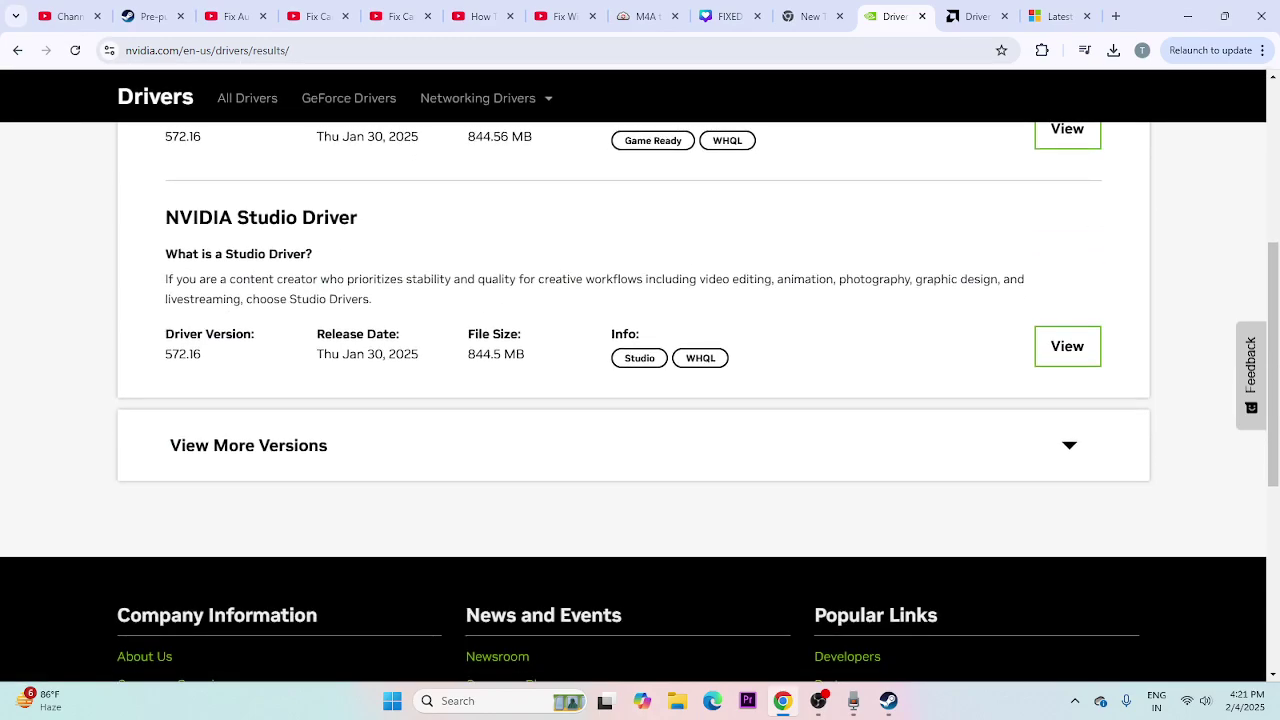
scroll(415, 291, "up", 2)
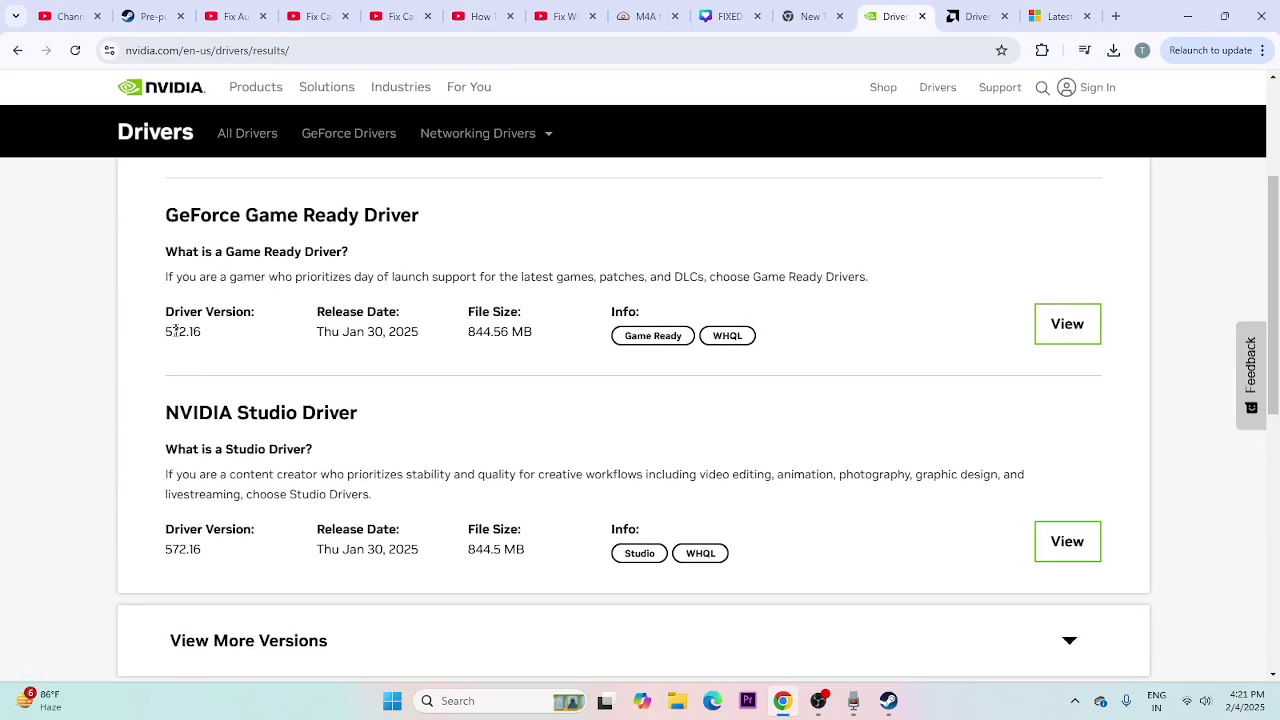
left_click_drag(175, 330, 298, 348)
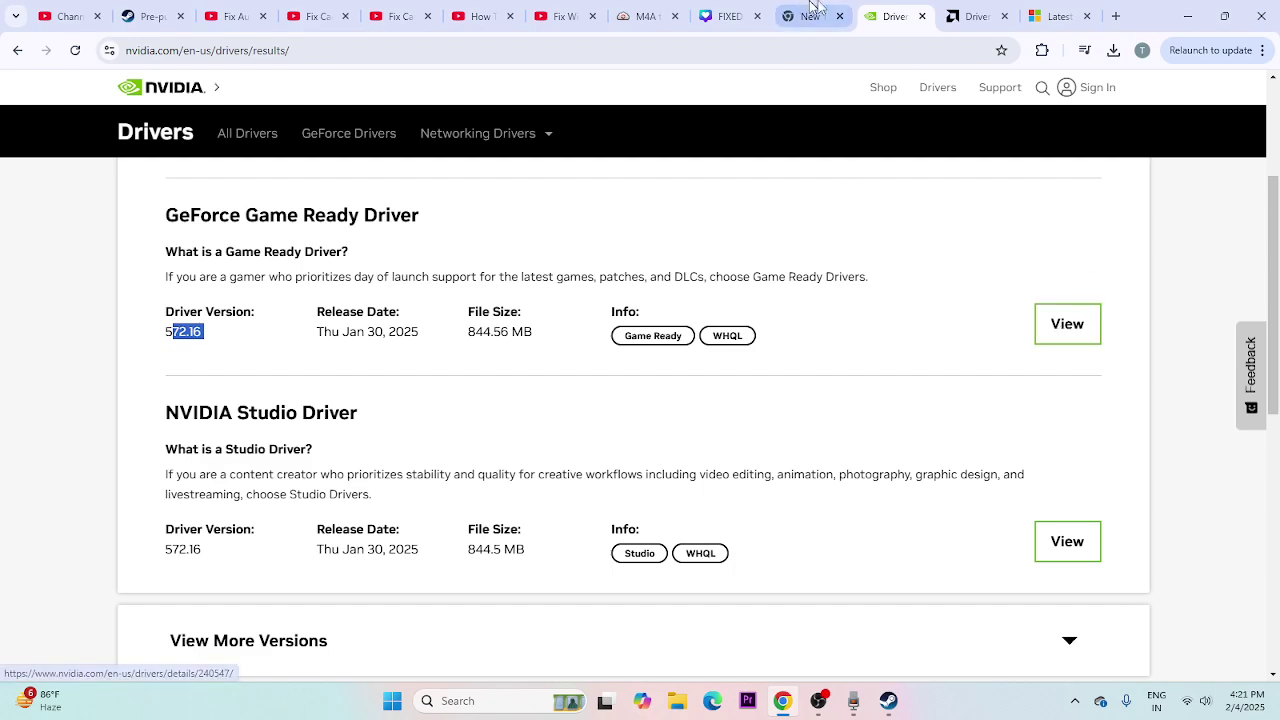
Find AMD's driver page for Graphics, Radeon RX, Radeon RX 5000 Series, AMD Radeon RX 5700 and view its operating system list.
left_click(975, 16)
scroll(529, 286, "down", 2)
scroll(474, 257, "down", 4)
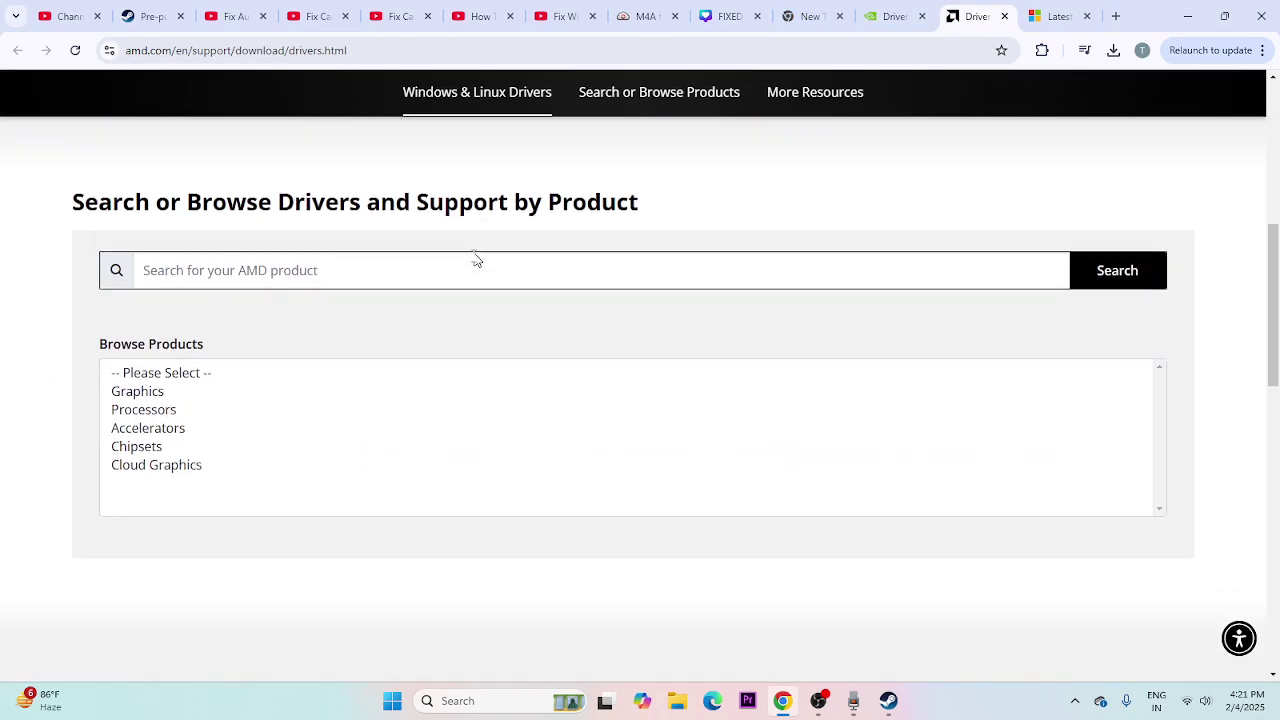
left_click(147, 365)
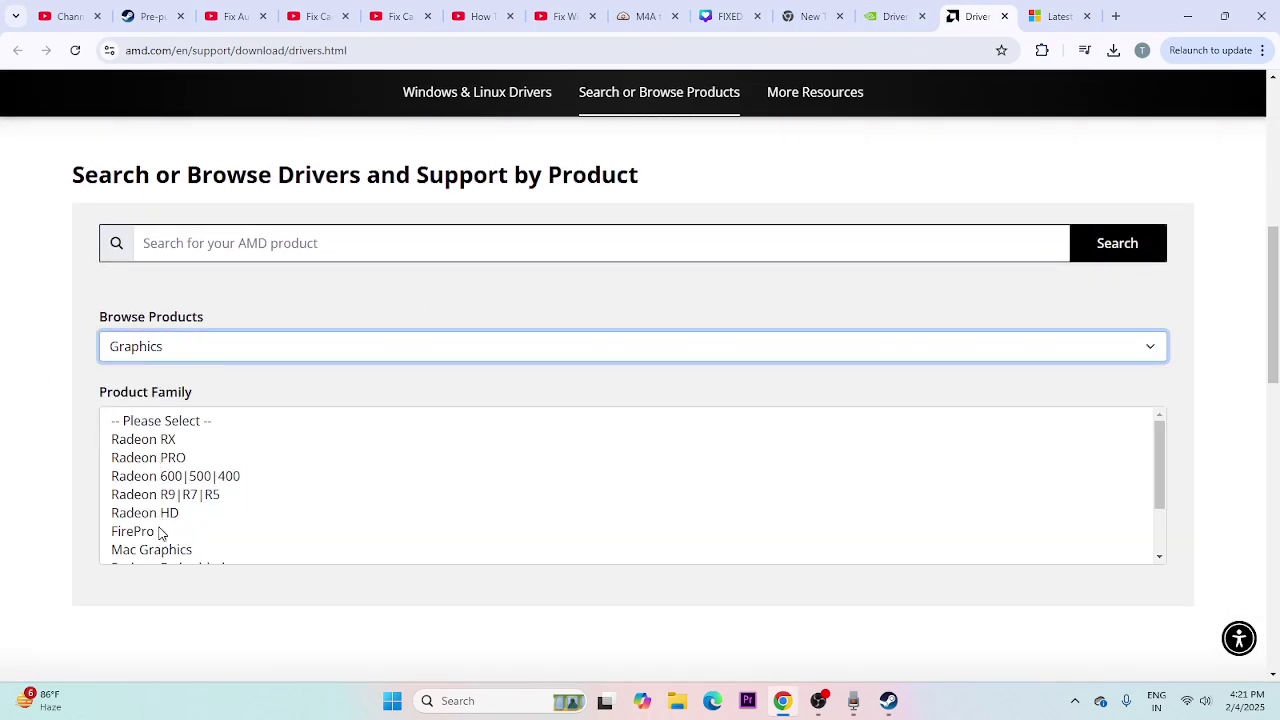
left_click(171, 442)
left_click(185, 550)
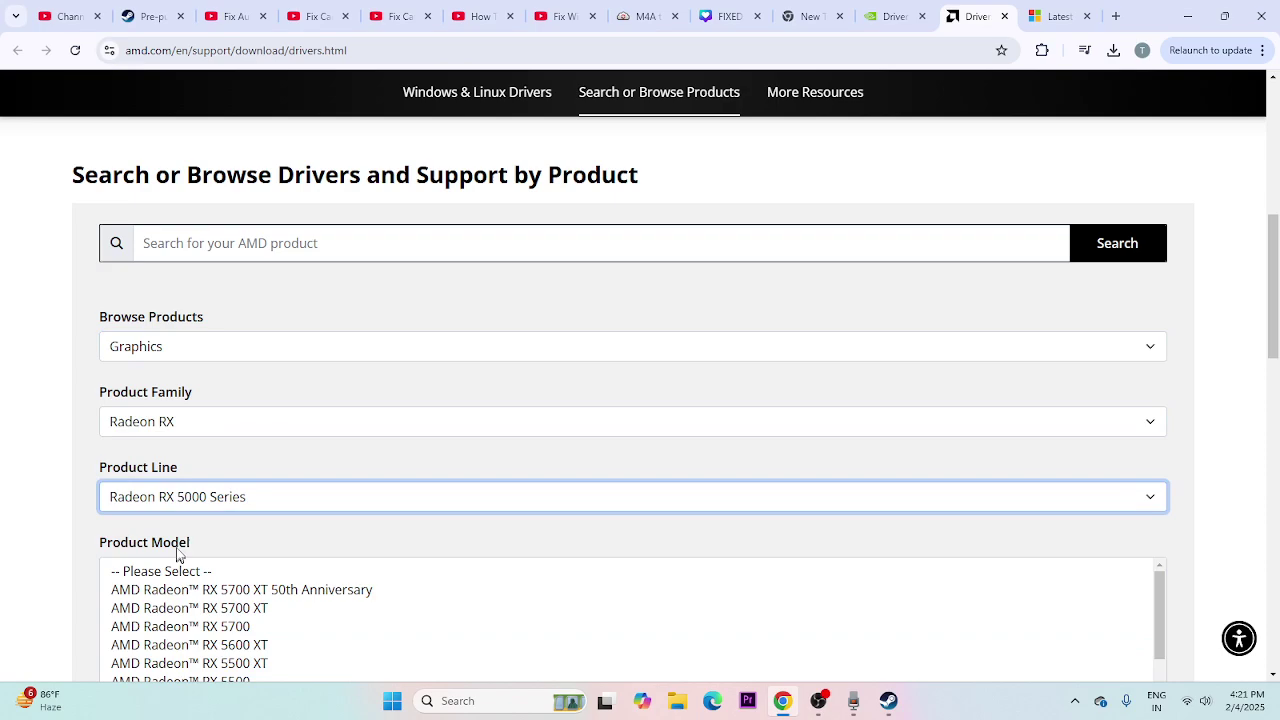
scroll(203, 610, "down", 2)
left_click(212, 467)
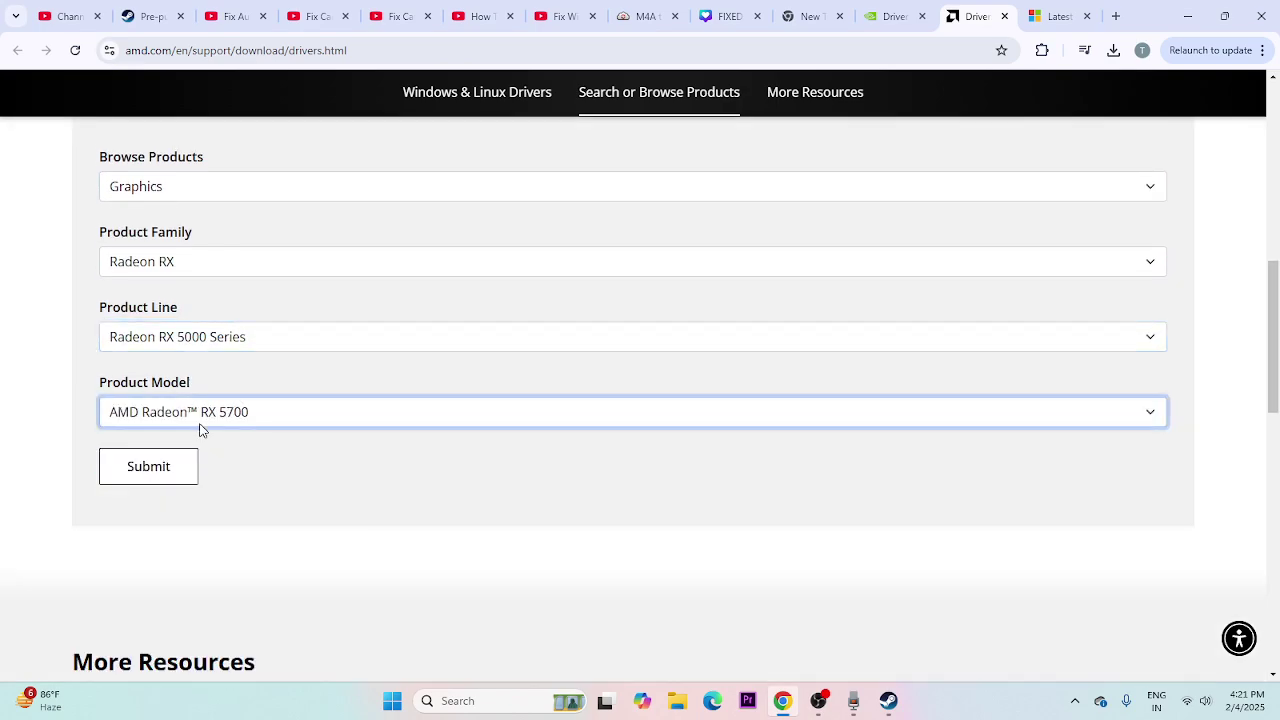
left_click(151, 478)
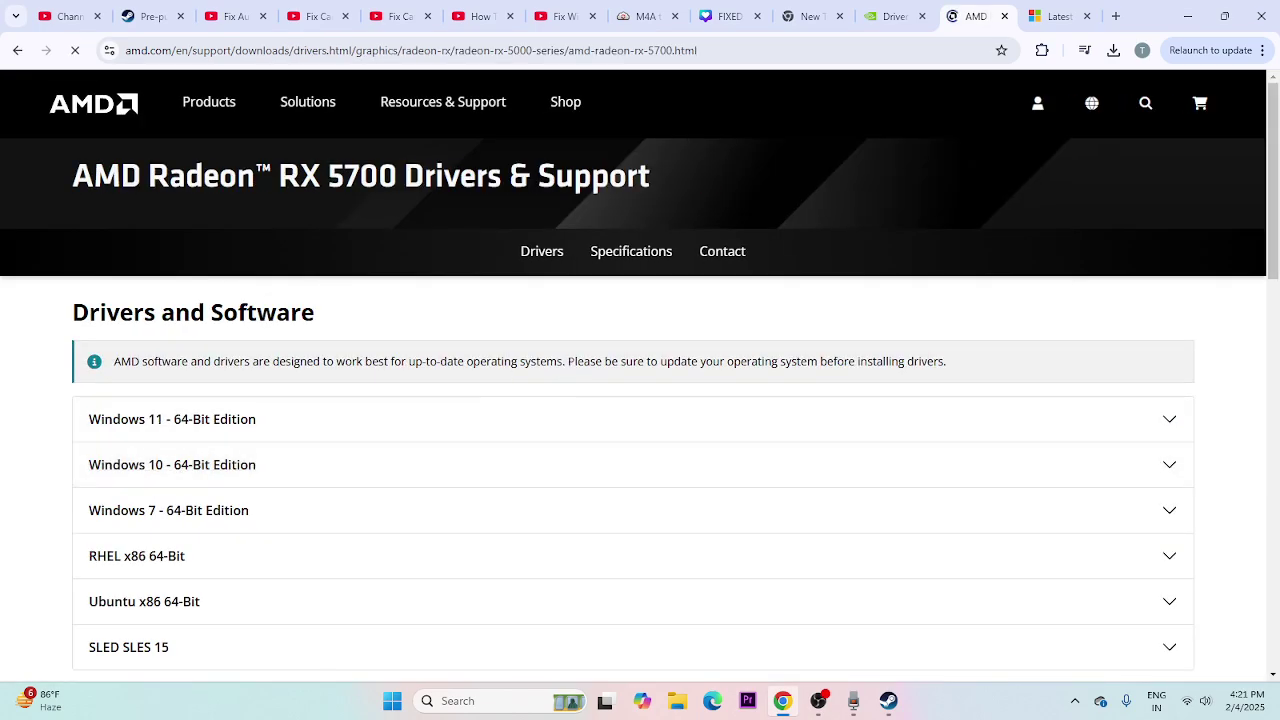
scroll(372, 395, "down", 1)
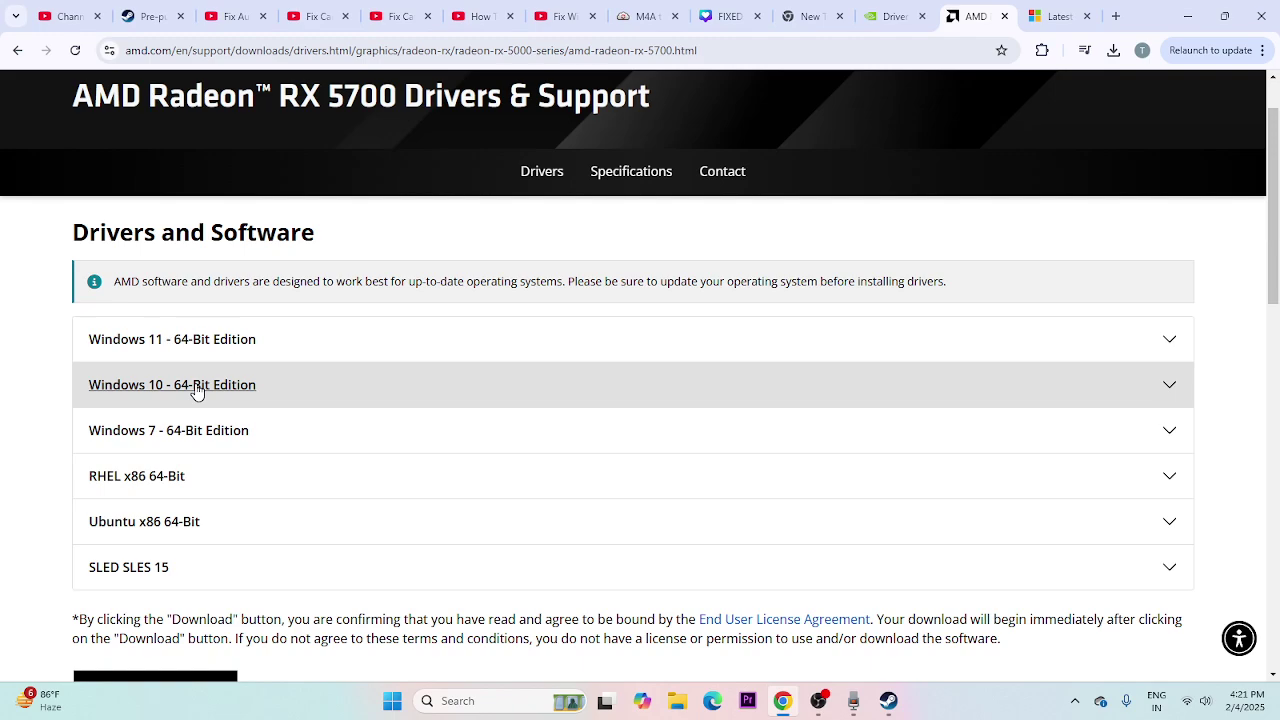
Open the Microsoft Visual C++ Redistributable page and locate the X64 download link in the architecture table.
left_click(1060, 16)
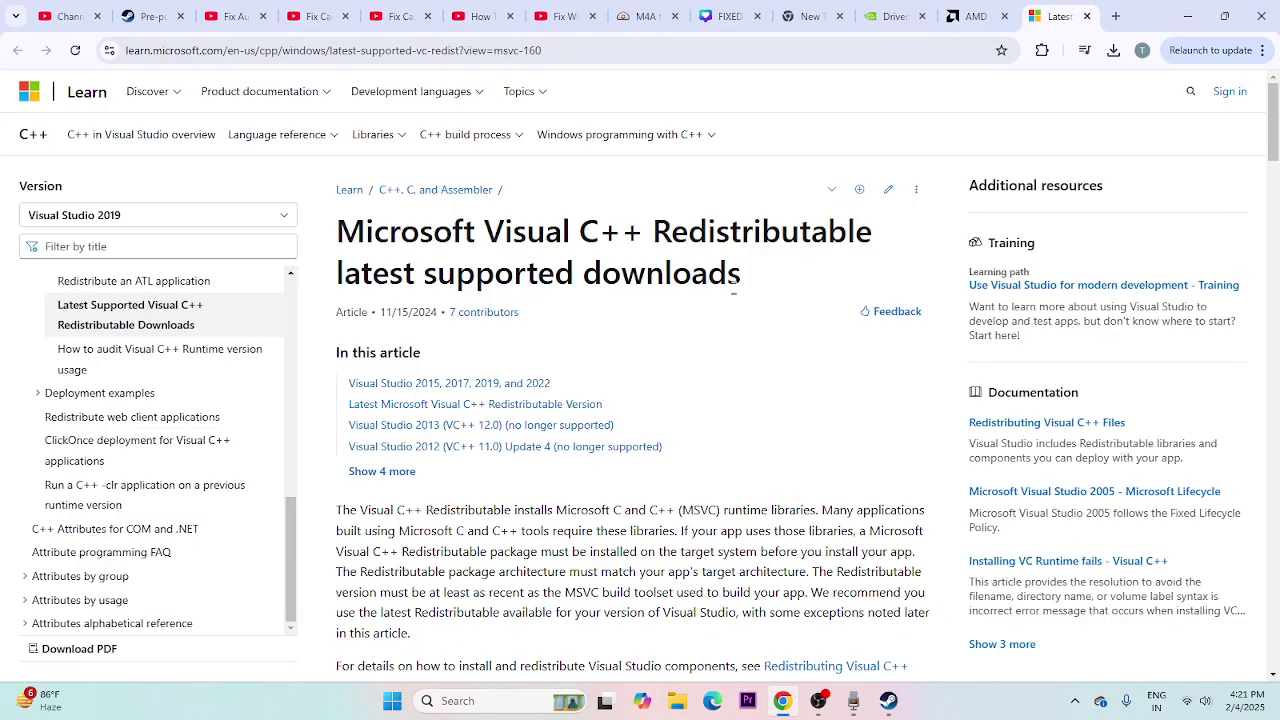
left_click_drag(733, 286, 333, 252)
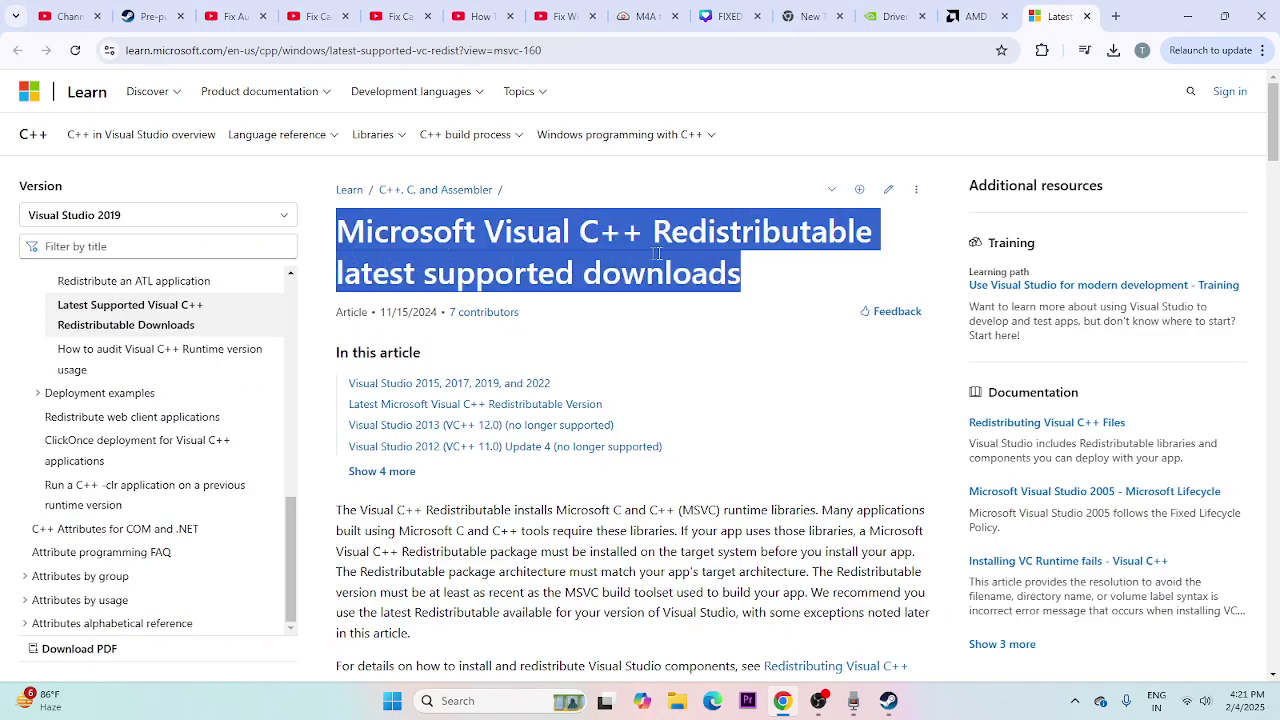
left_click(642, 289)
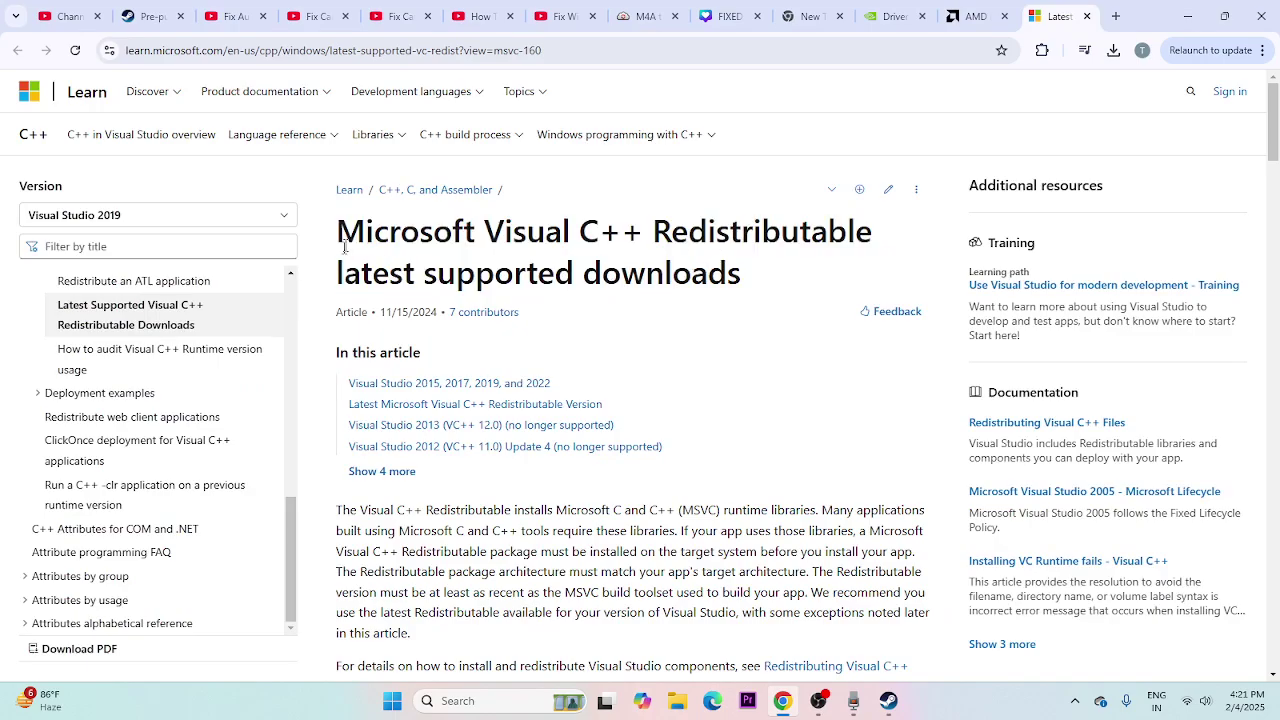
scroll(391, 371, "down", 10)
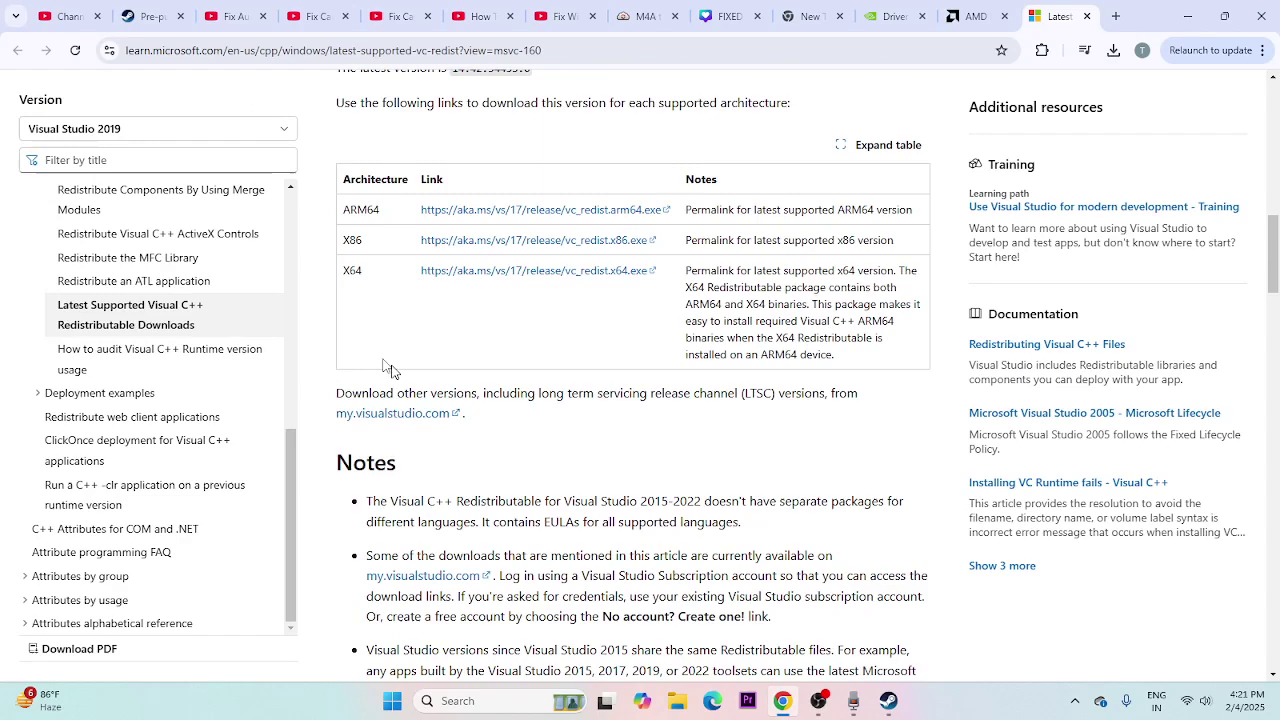
double_click(346, 271)
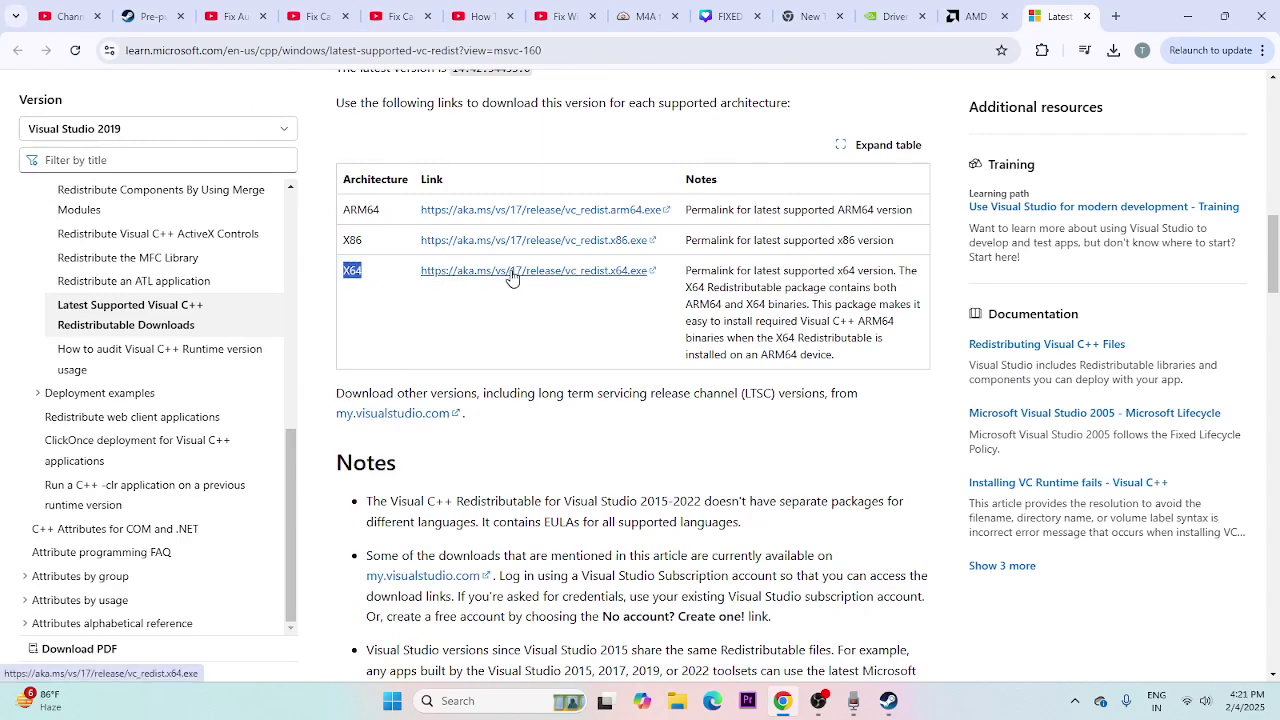
left_click(400, 283)
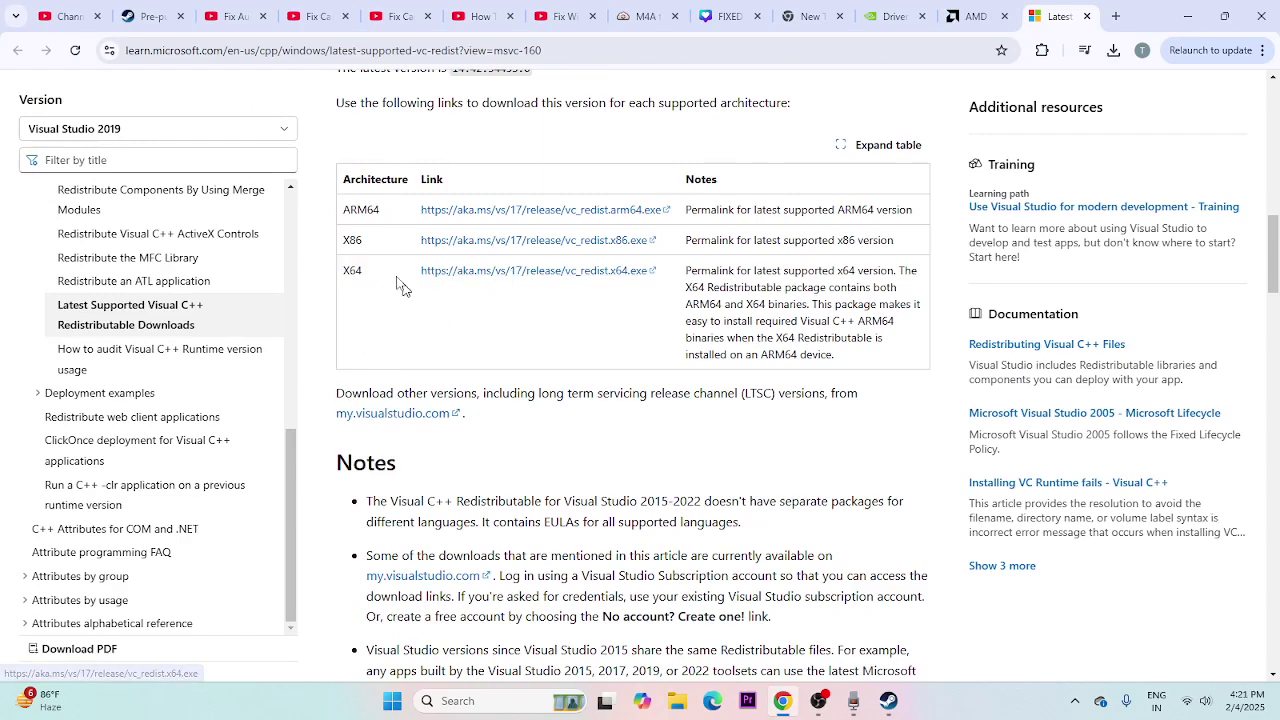
left_click(418, 332)
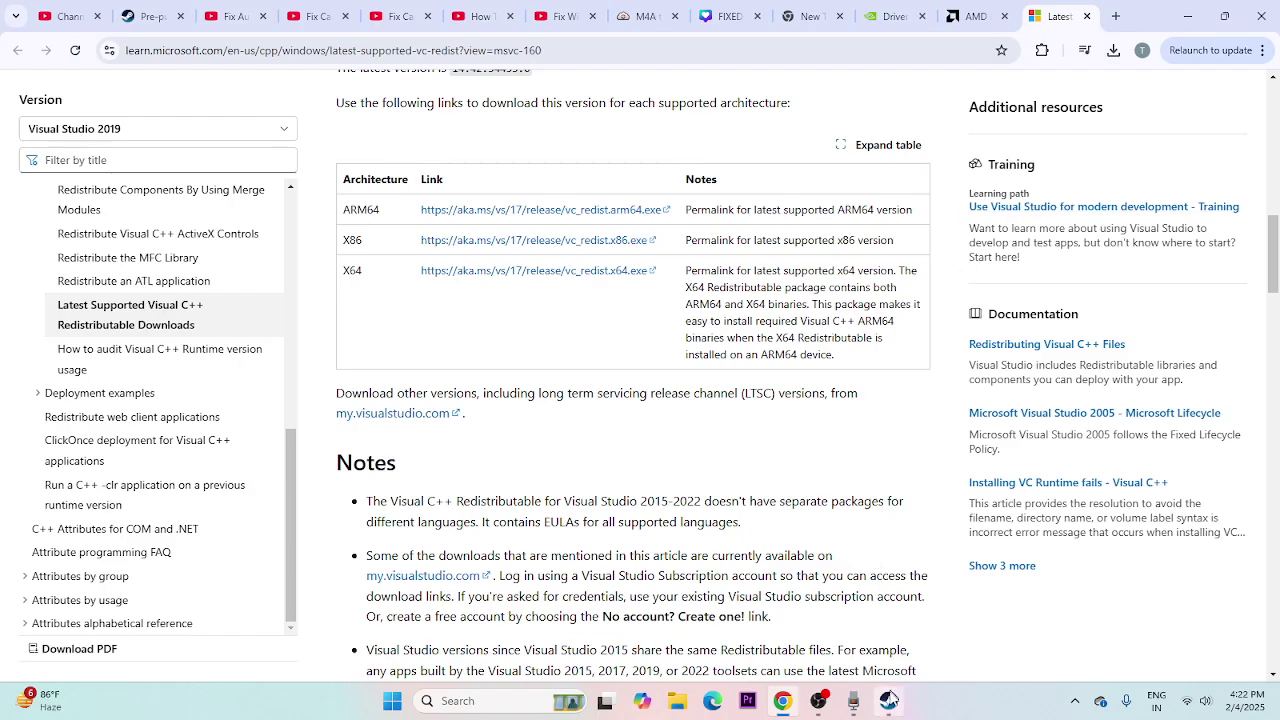
Switch to Steam and look up the Uninstall option among Farming Simulator 25's management options, leaving the game installed.
left_click(888, 700)
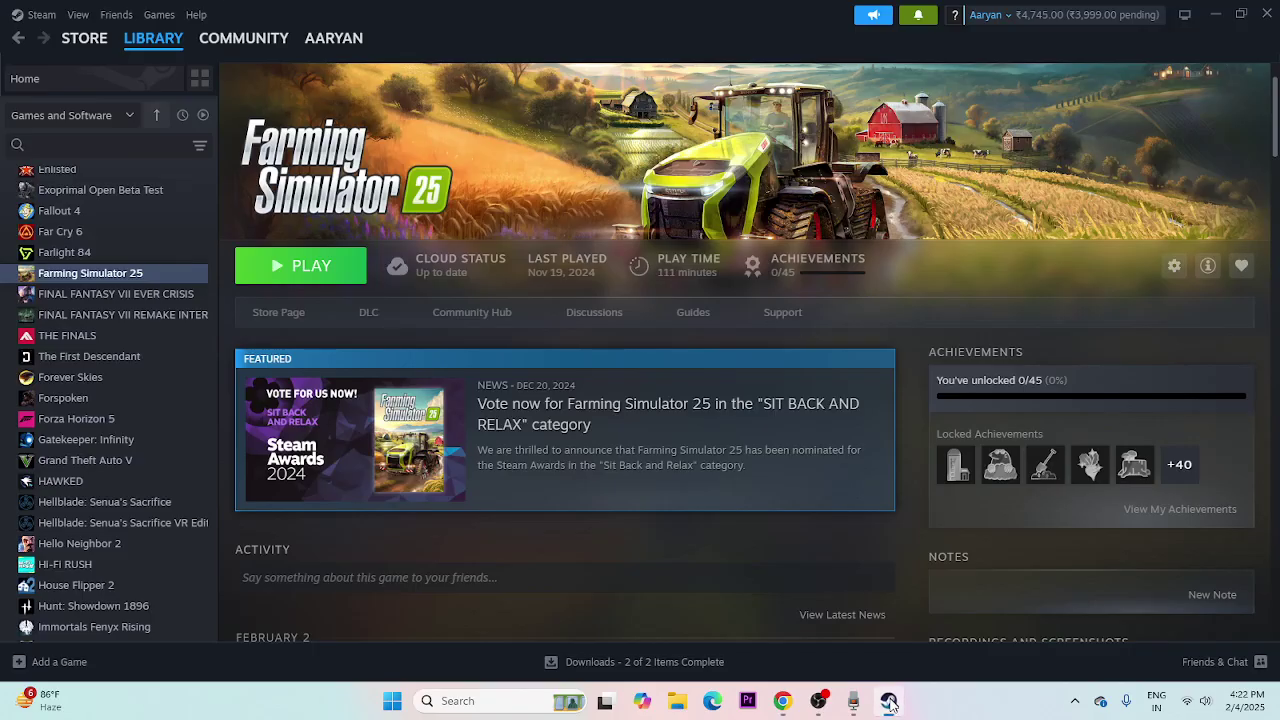
right_click(62, 282)
mouse_move(124, 376)
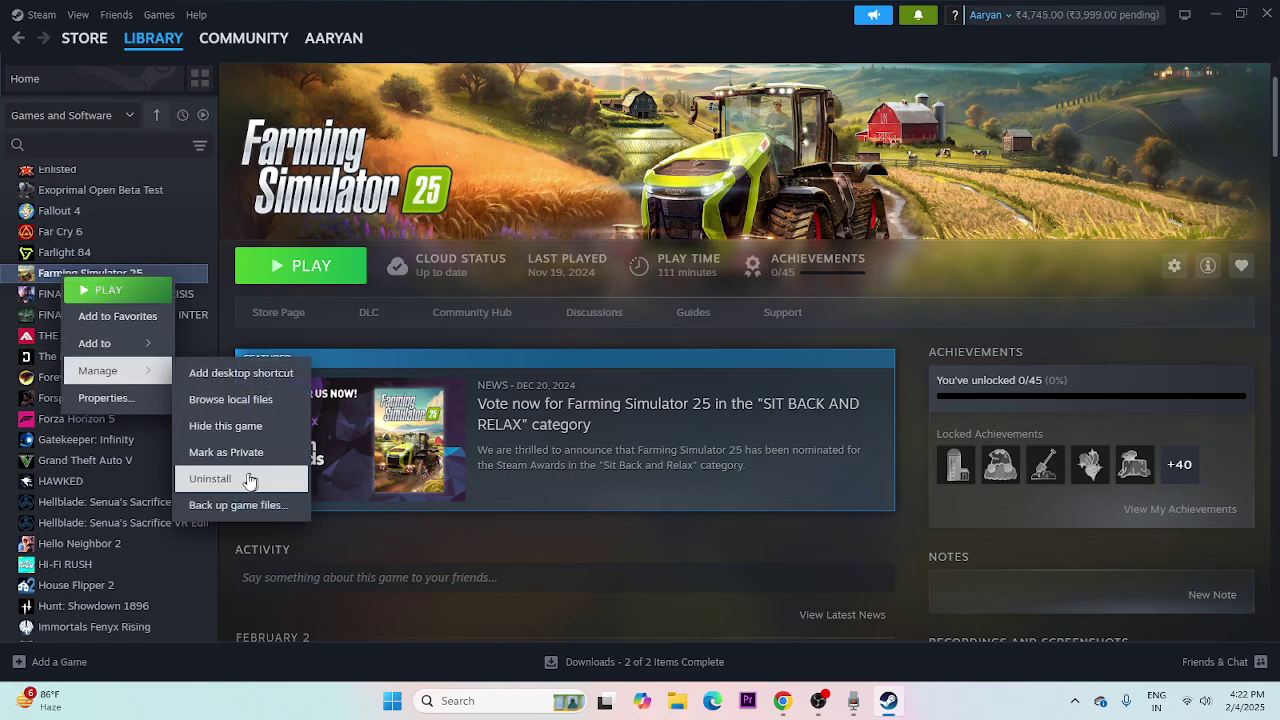
left_click(984, 280)
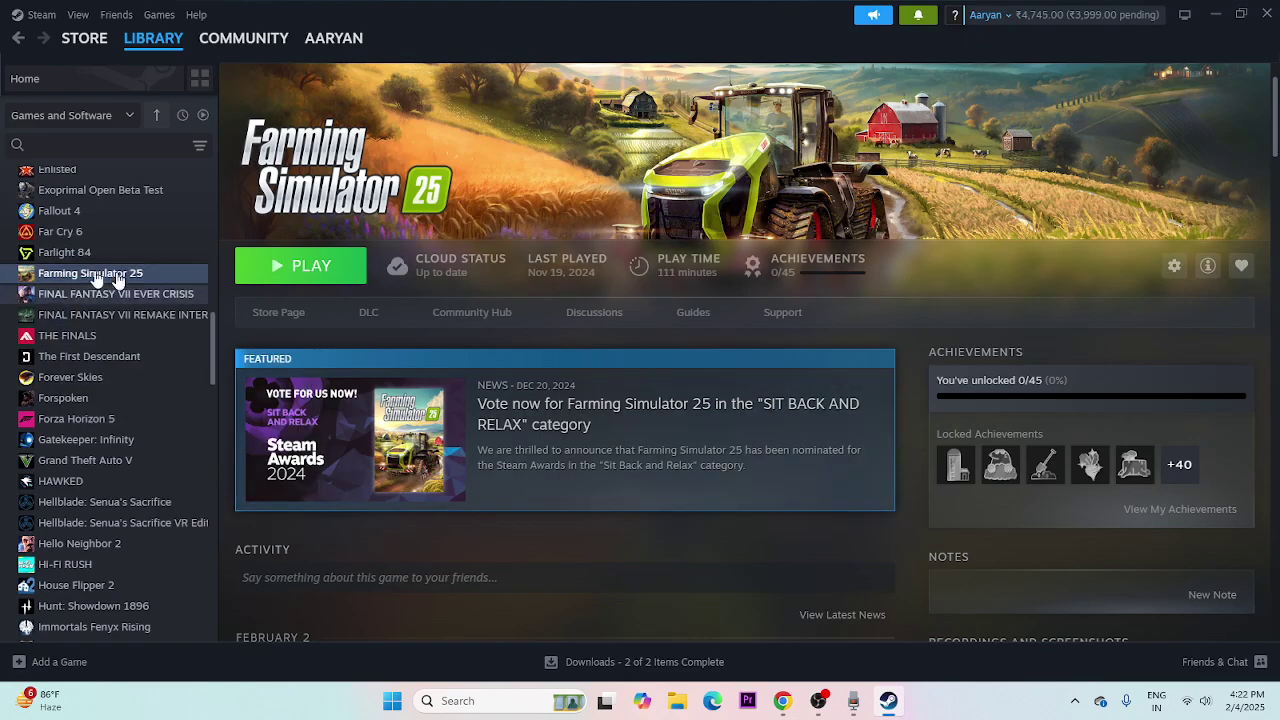
Open File Explorer at This PC to view the computer's available drives, and return to the Steam library.
key("super+e")
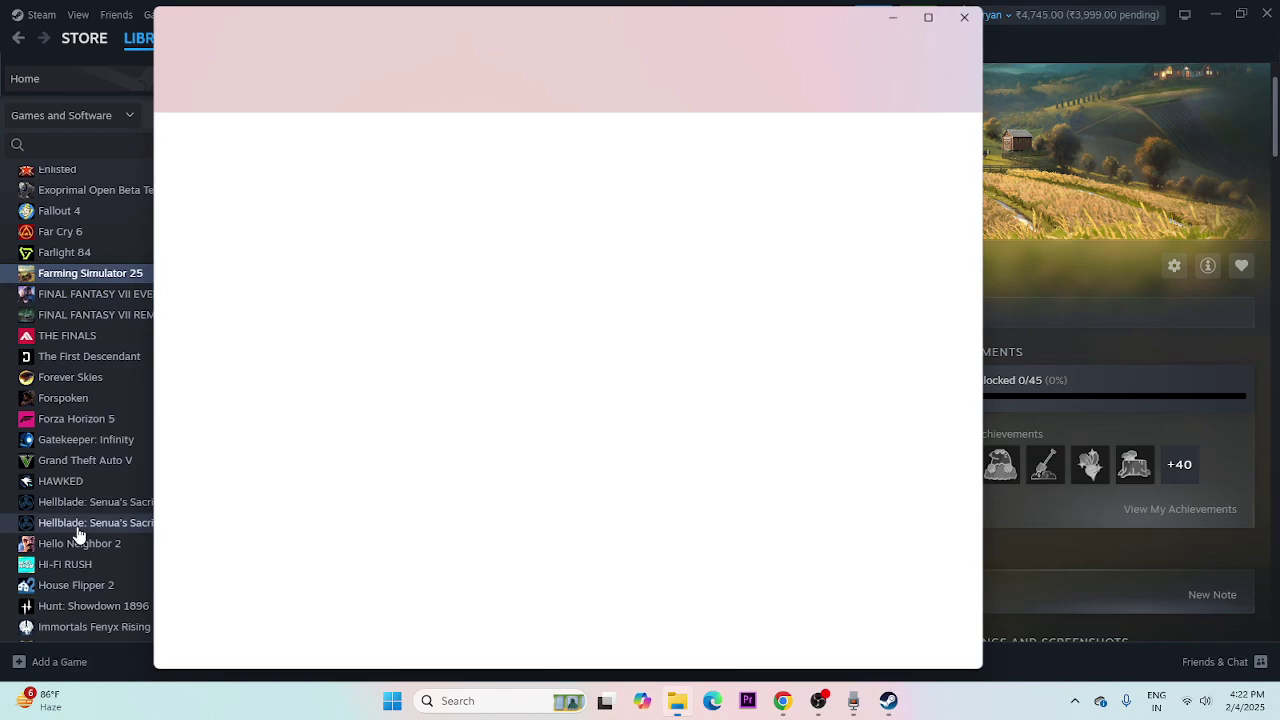
left_click(207, 484)
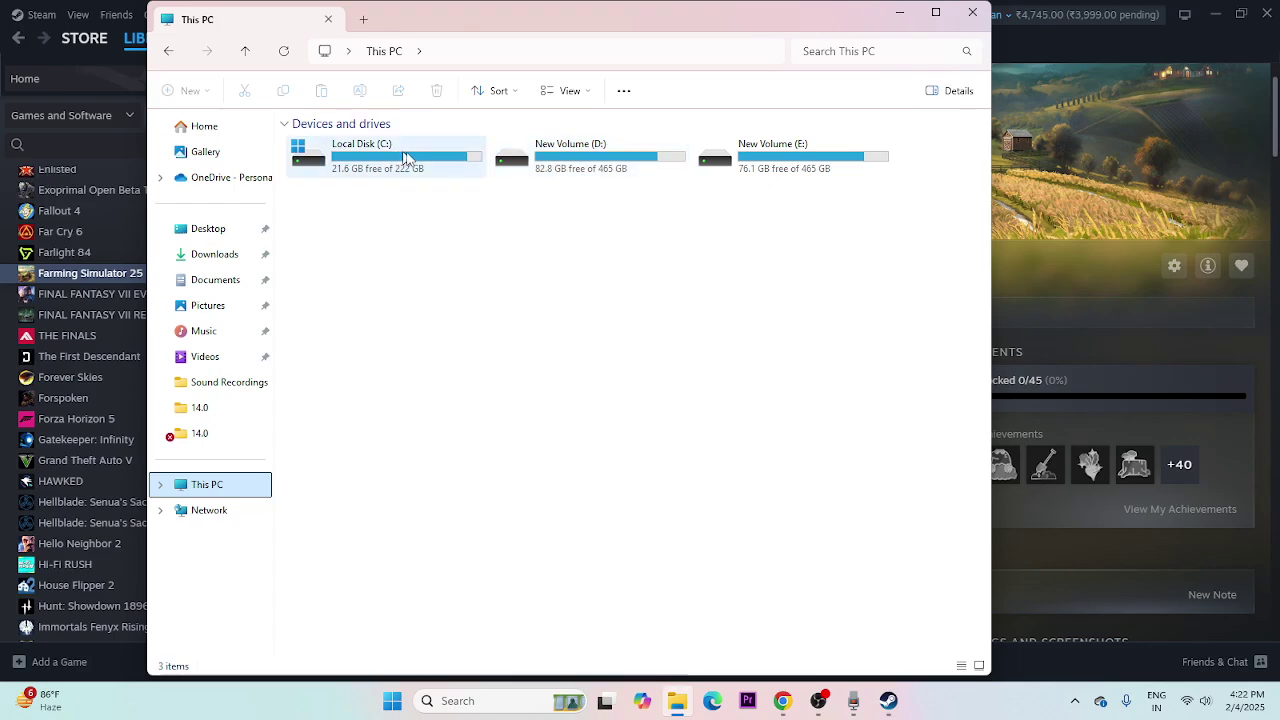
left_click(972, 12)
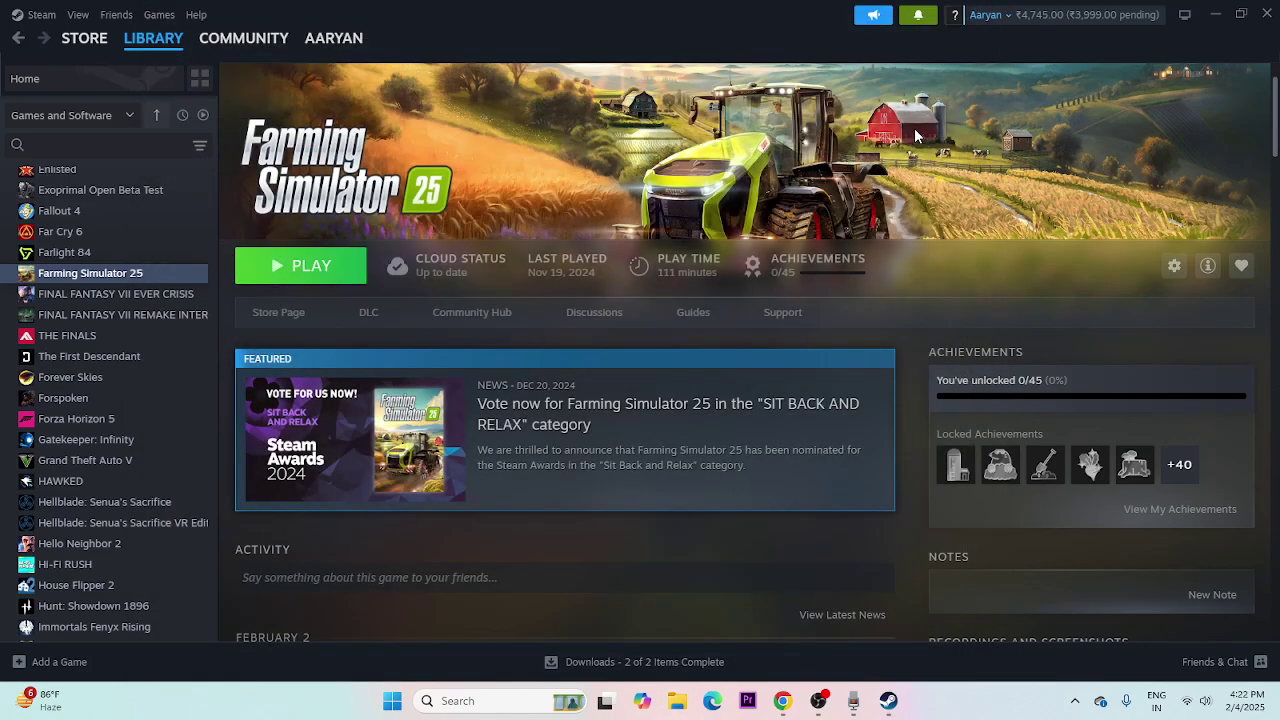
Verify the integrity of Farming Simulator 25's installed game files and close the game's properties.
right_click(80, 278)
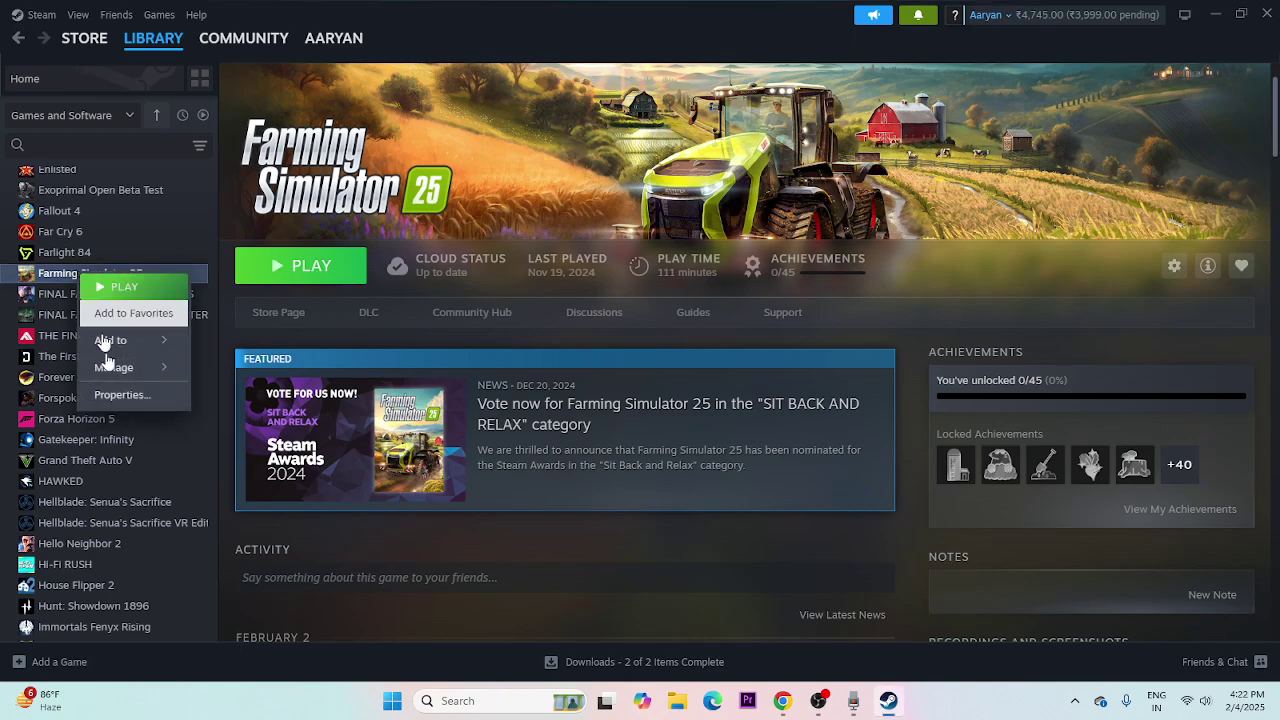
left_click(115, 391)
left_click(380, 262)
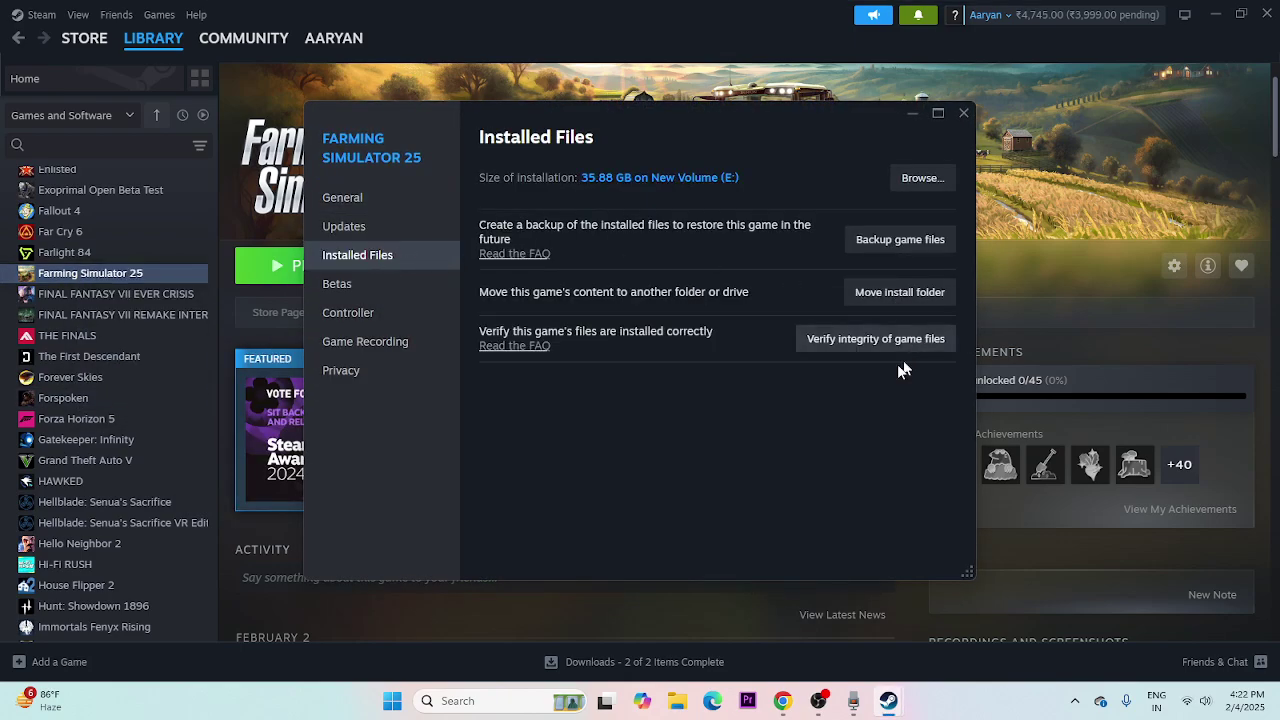
left_click(899, 347)
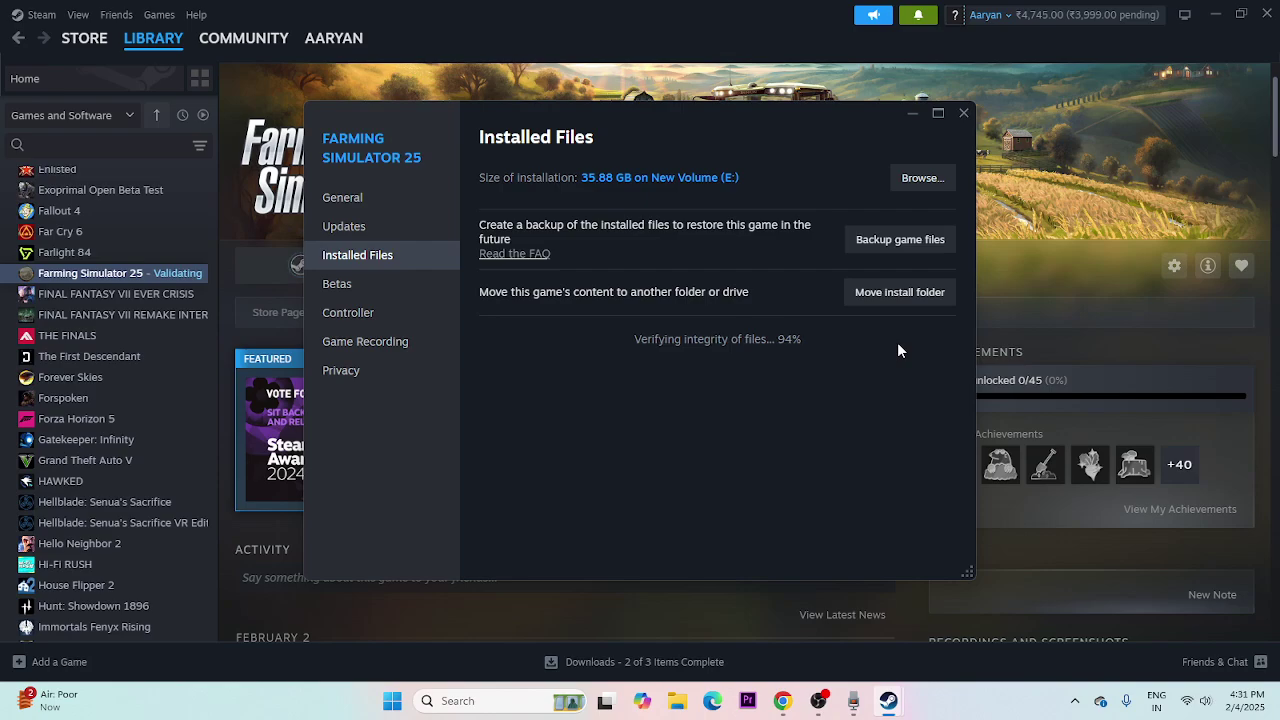
left_click(962, 114)
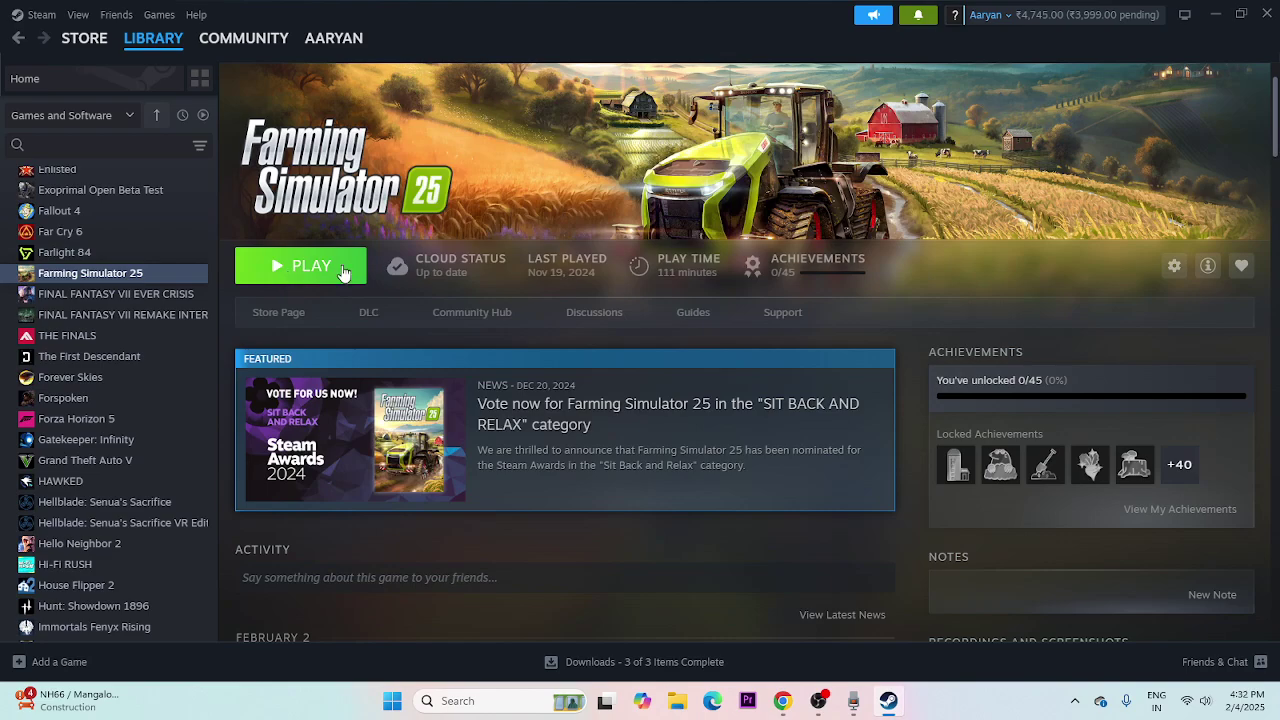